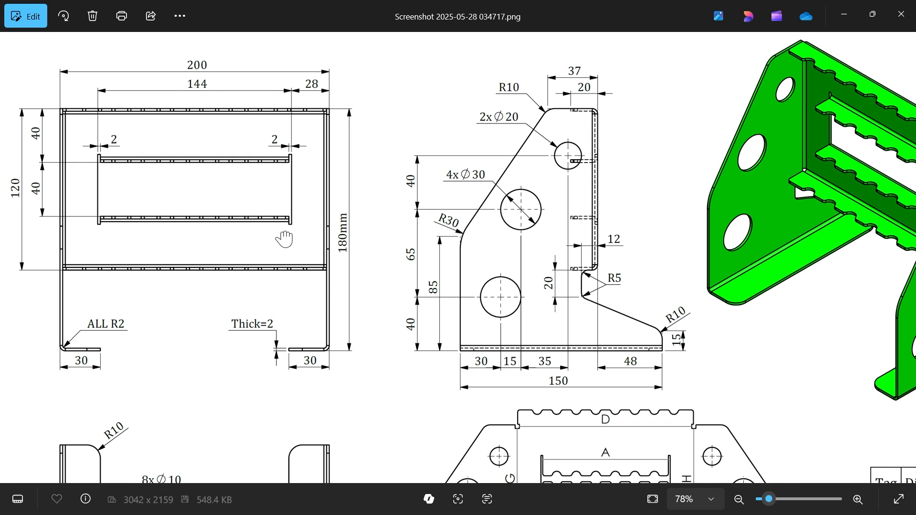
# Step: Examine the front and side view dimensions of the bracket in the reference drawing and switch to SOLIDWORKS
pyautogui.moveTo(234, 167); pyautogui.dragTo(262, 175)
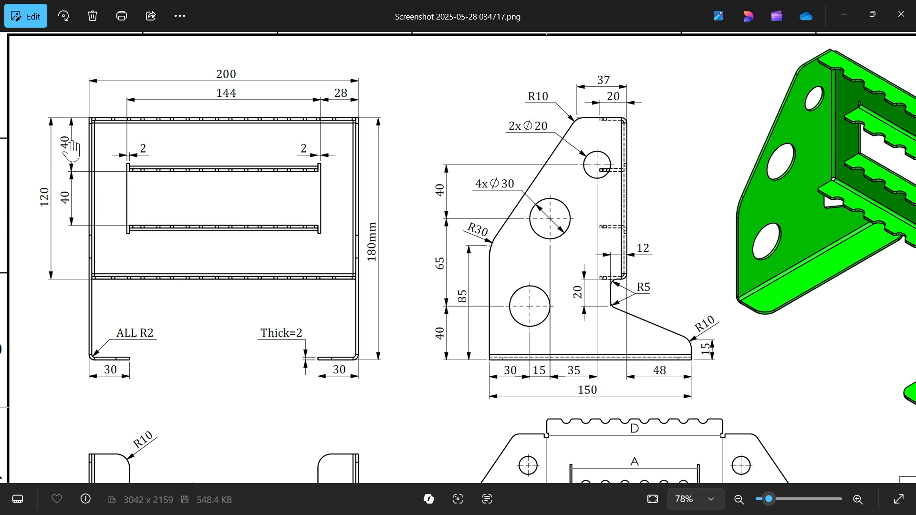
pyautogui.moveTo(459, 216); pyautogui.dragTo(339, 232)
pyautogui.scroll(2, 557, 230)
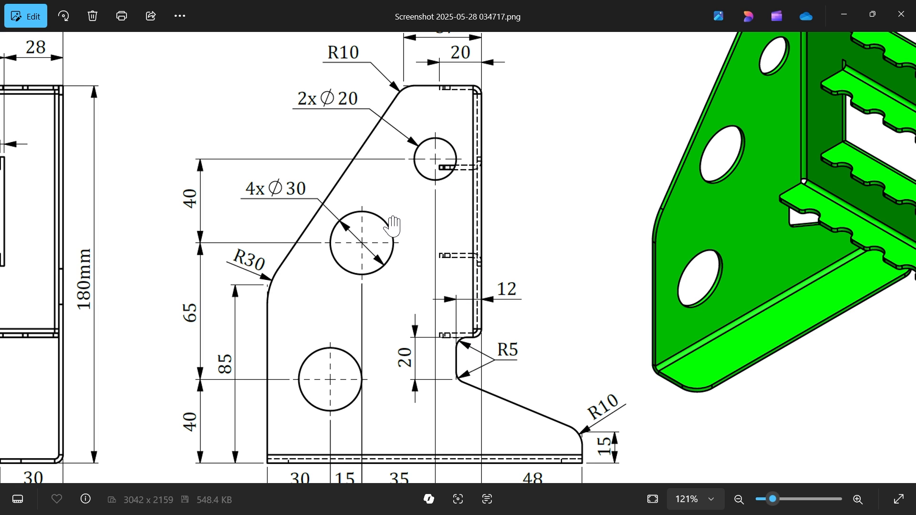
pyautogui.moveTo(396, 224); pyautogui.dragTo(546, 196)
pyautogui.scroll(-2, 460, 210)
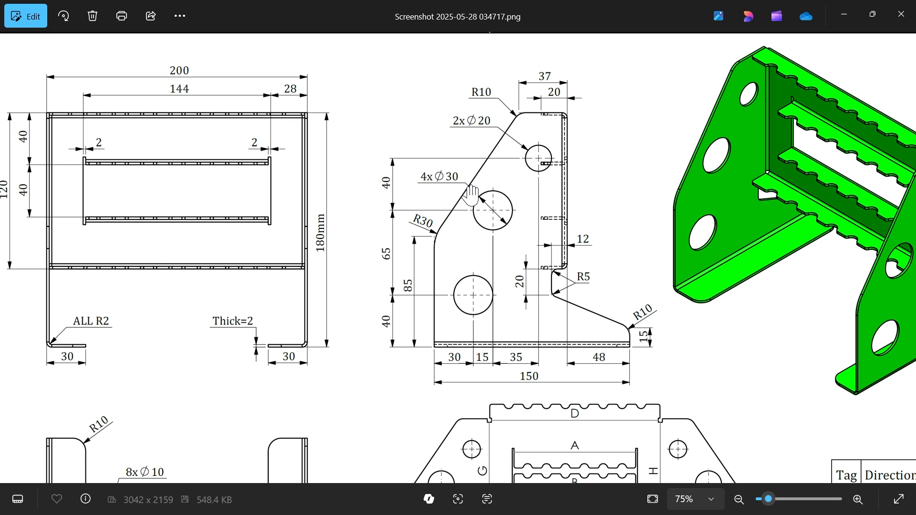
pyautogui.click(845, 15)
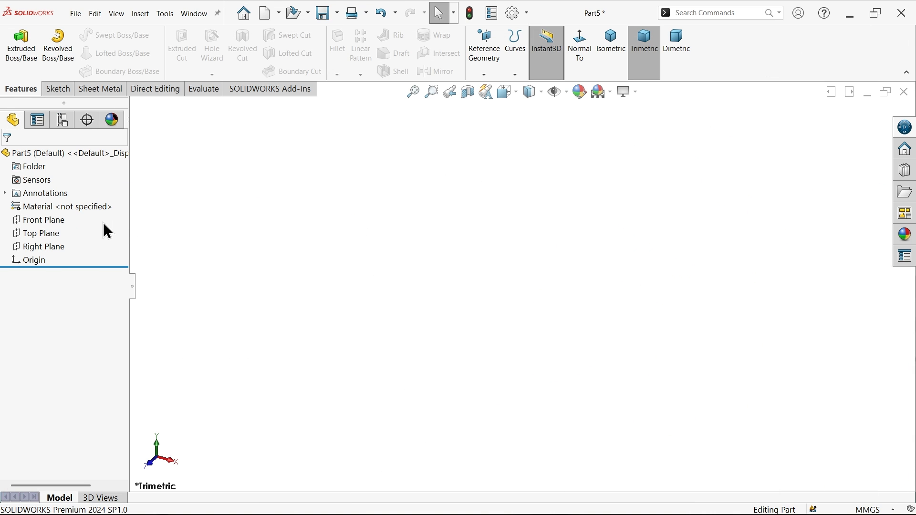
# Step: On the Front Plane, sketch two centre rectangles from the origin, about 202 × 110 mm and about 125 × 37 mm
pyautogui.click(56, 221)
pyautogui.click(68, 209)
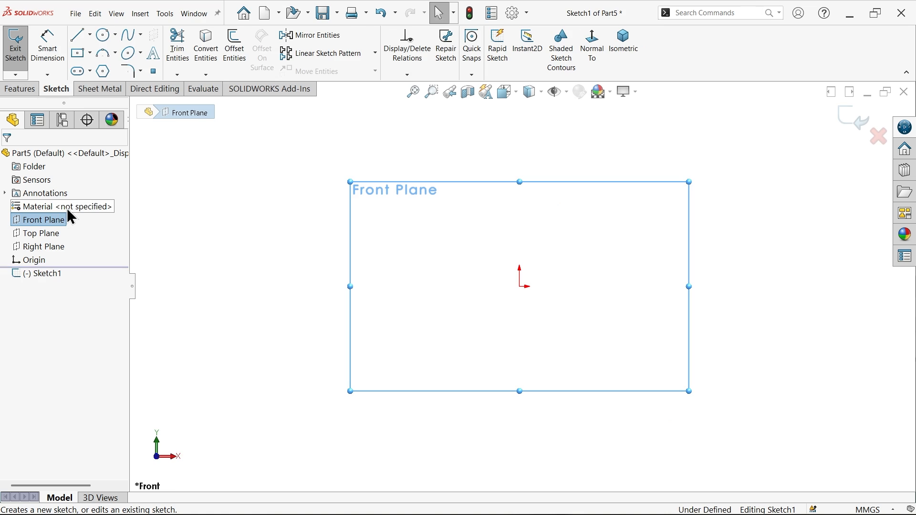
pyautogui.click(79, 54)
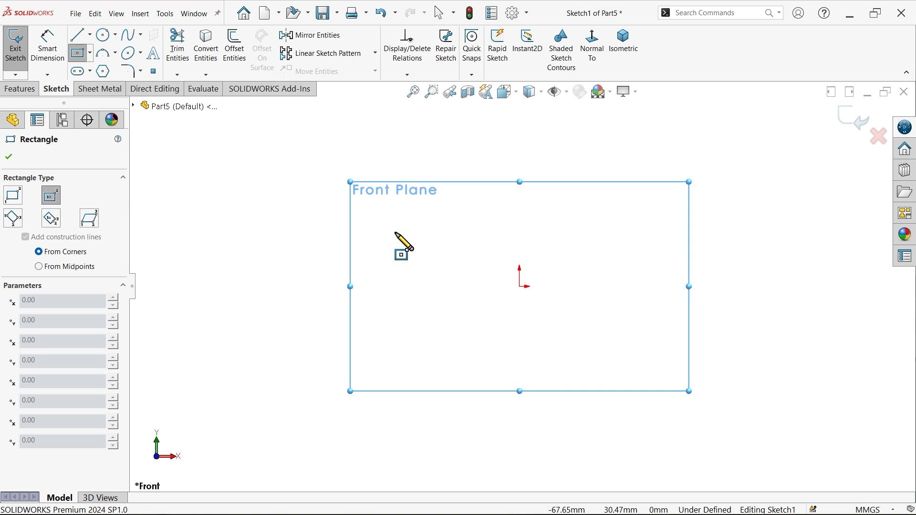
pyautogui.click(519, 287)
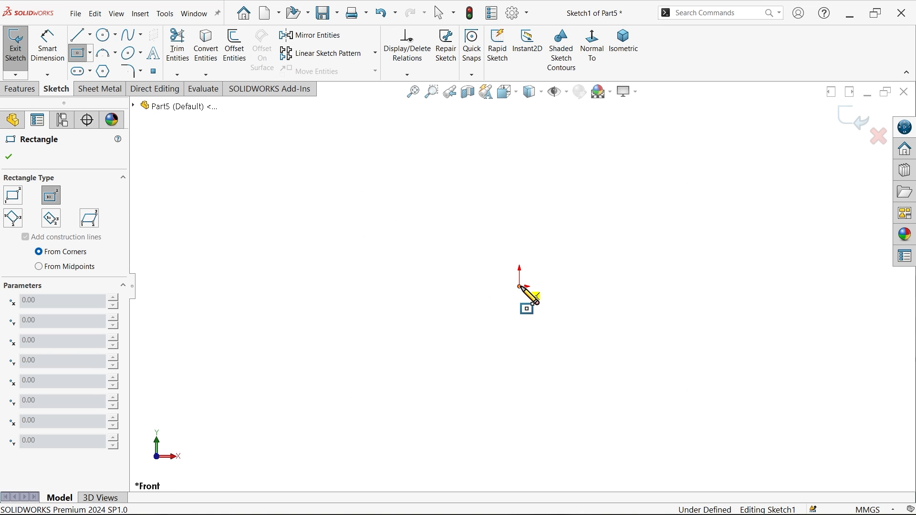
pyautogui.click(327, 181)
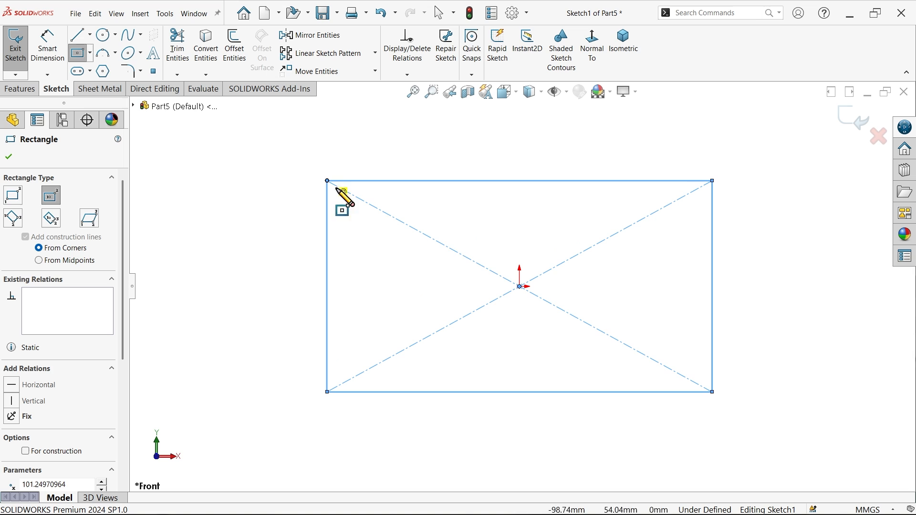
pyautogui.click(520, 286)
pyautogui.click(398, 250)
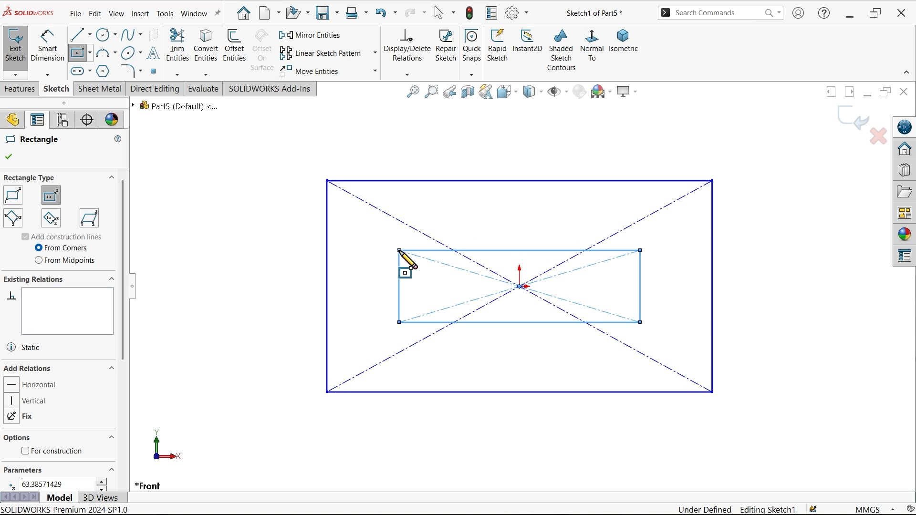
# Step: Dimension the outer rectangle to 200 mm wide and 120 mm high
pyautogui.click(43, 52)
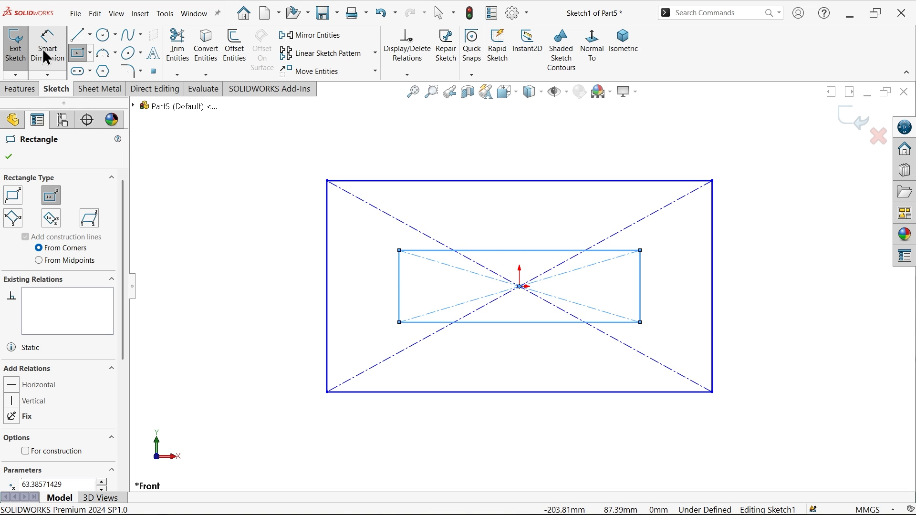
pyautogui.click(508, 181)
pyautogui.click(511, 171)
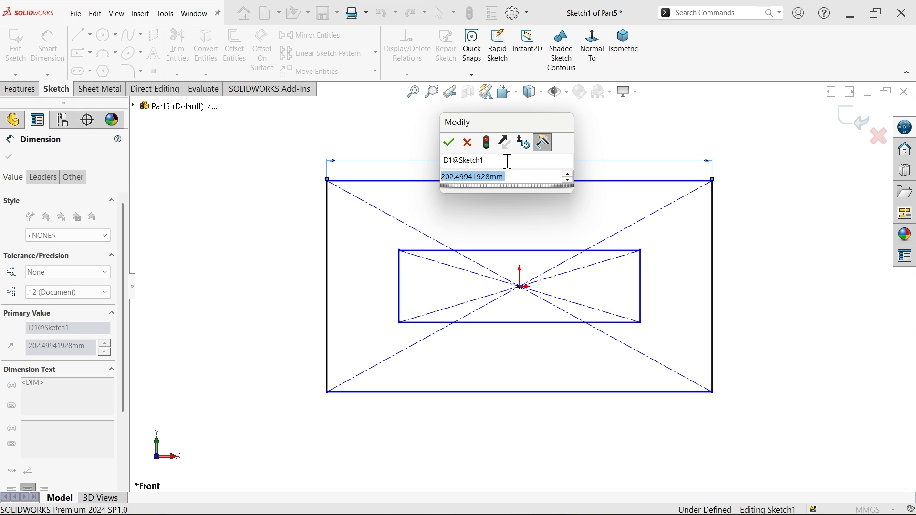
pyautogui.write('200')
pyautogui.click(448, 146)
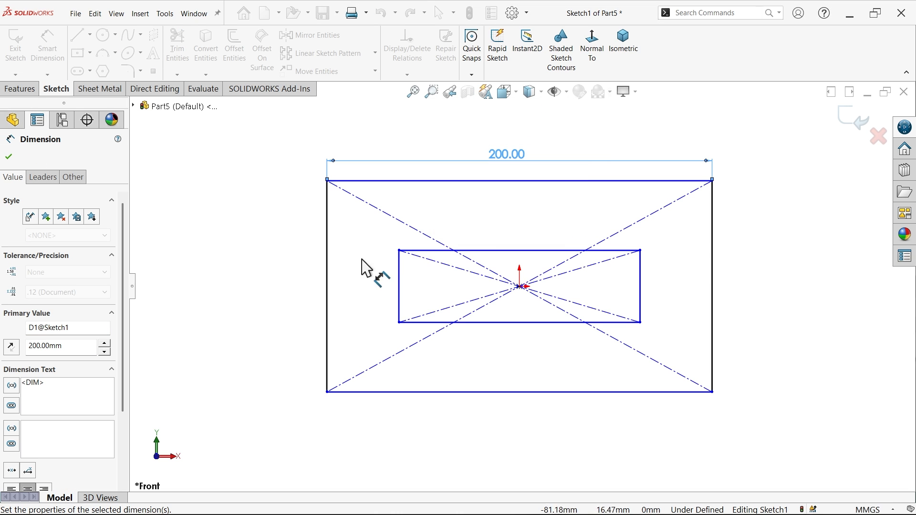
pyautogui.click(327, 286)
pyautogui.click(301, 287)
pyautogui.write('1')
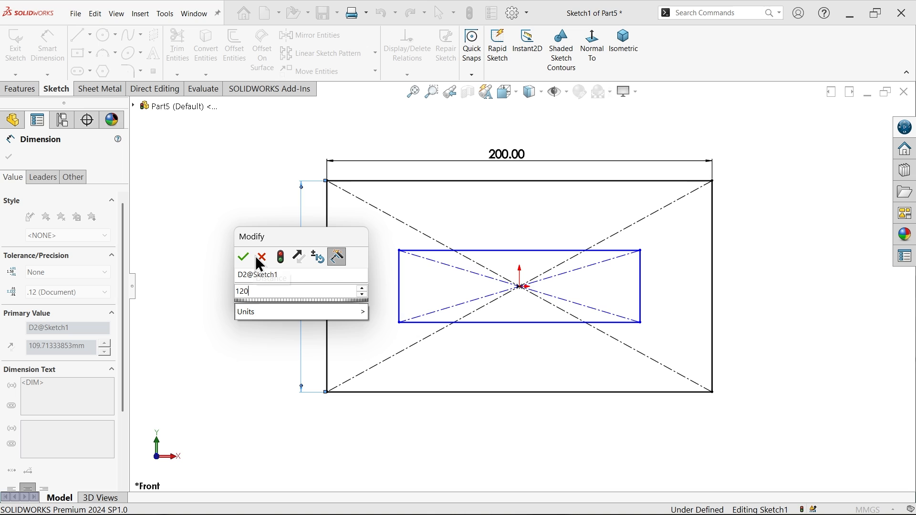
pyautogui.write('20')
pyautogui.click(249, 261)
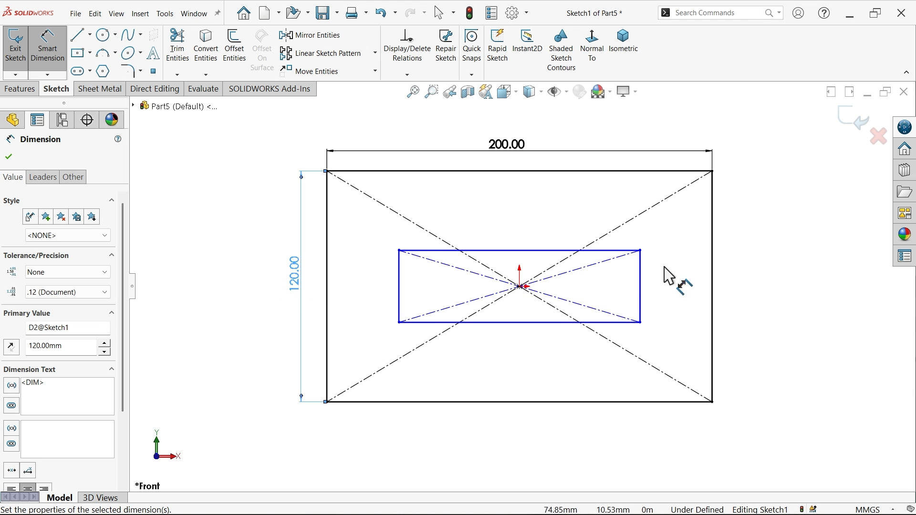
# Step: Dimension the inner rectangle's height to 40 mm
pyautogui.click(640, 280)
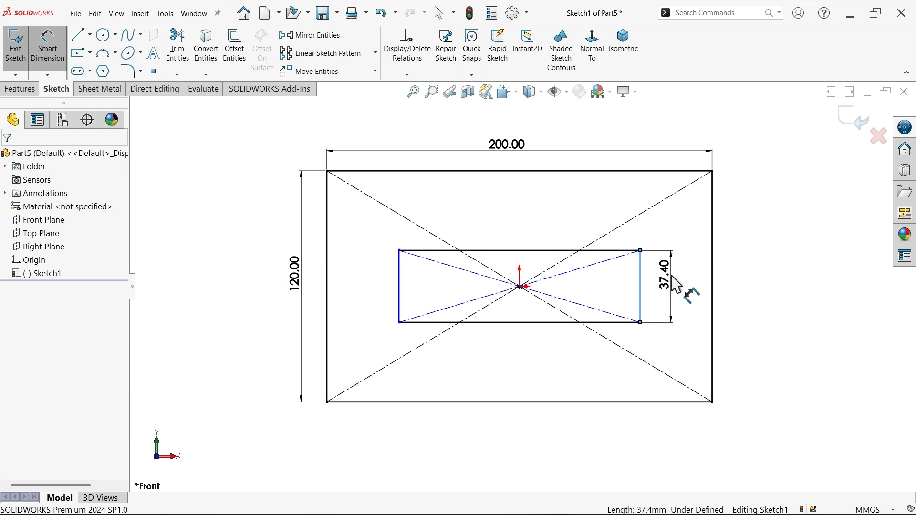
pyautogui.click(674, 285)
pyautogui.write('40')
pyautogui.click(614, 256)
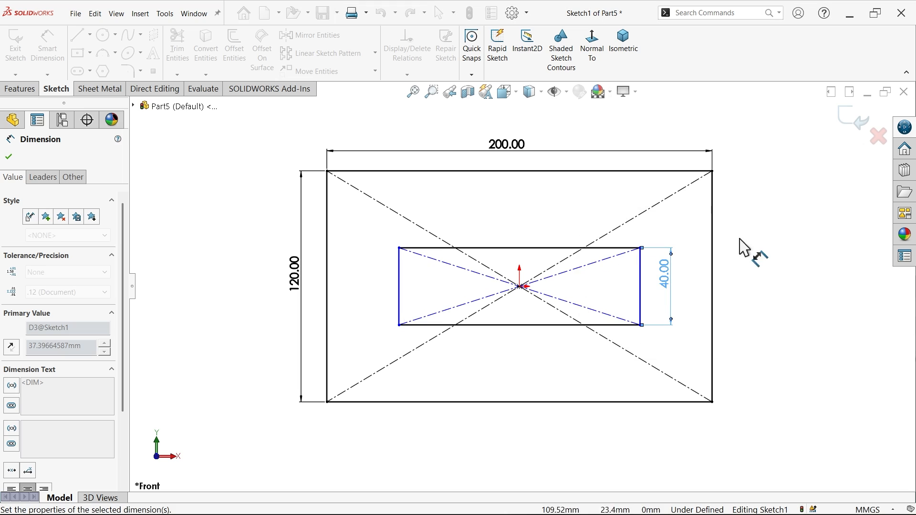
# Step: Add a driven dimension for the vertical distance between the upper edges of the inner and outer rectangles
pyautogui.click(632, 248)
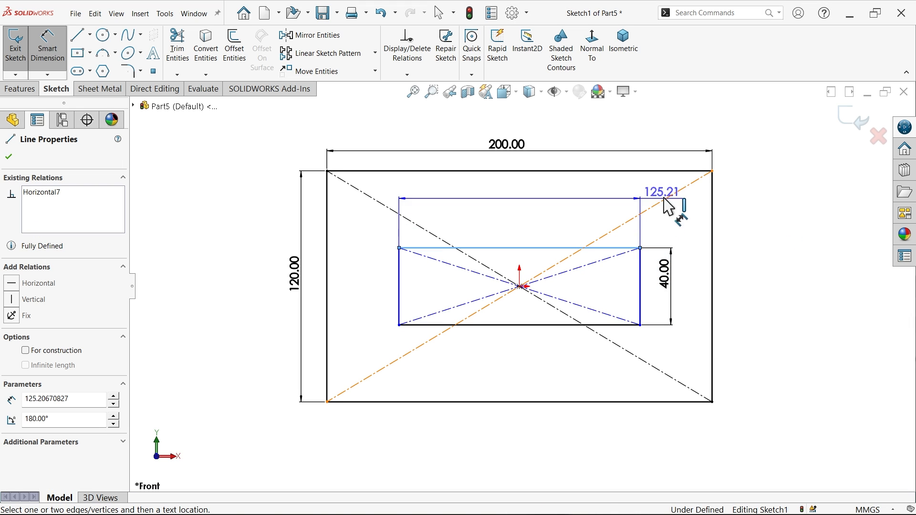
pyautogui.click(681, 172)
pyautogui.click(735, 210)
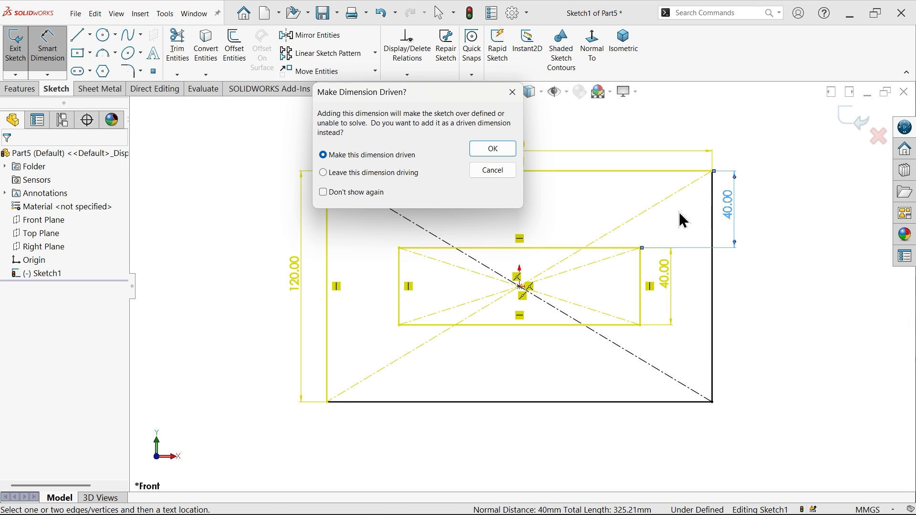
pyautogui.click(501, 152)
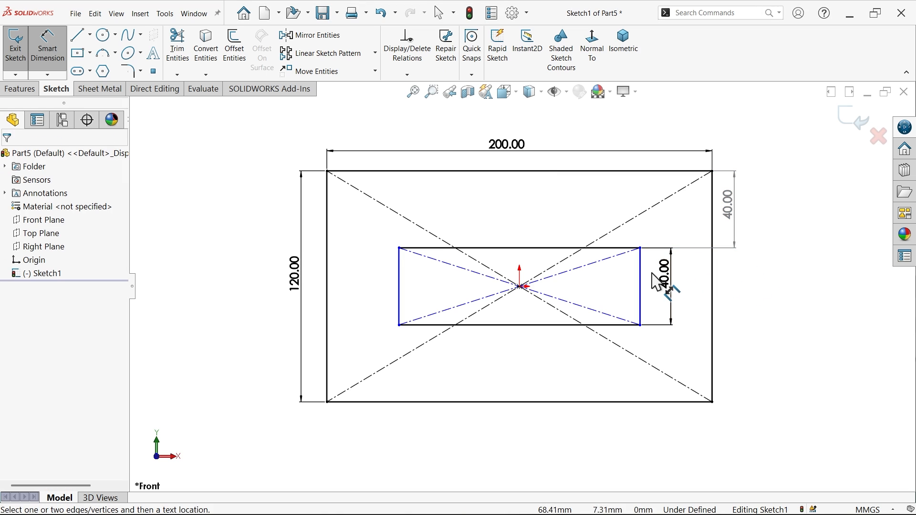
# Step: Set the distance between the right edges of the inner and outer rectangles to 28 mm
pyautogui.click(640, 283)
pyautogui.click(711, 282)
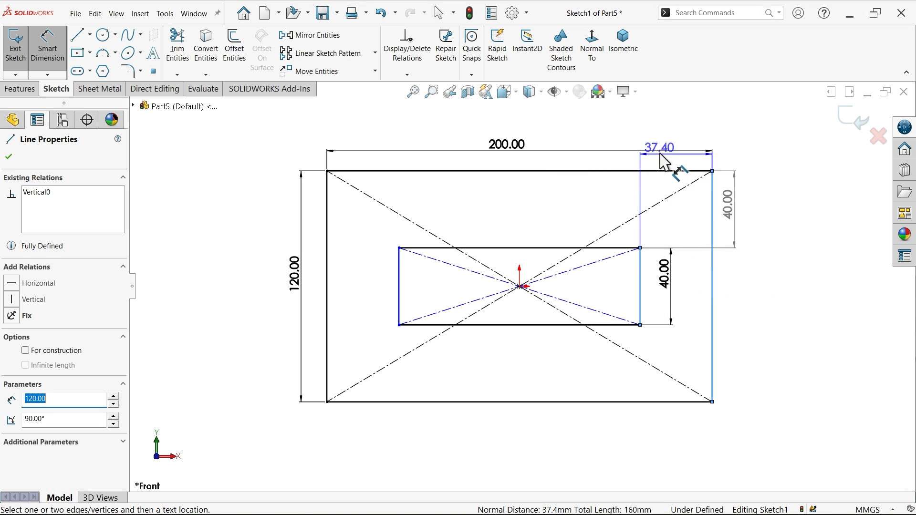
pyautogui.click(694, 147)
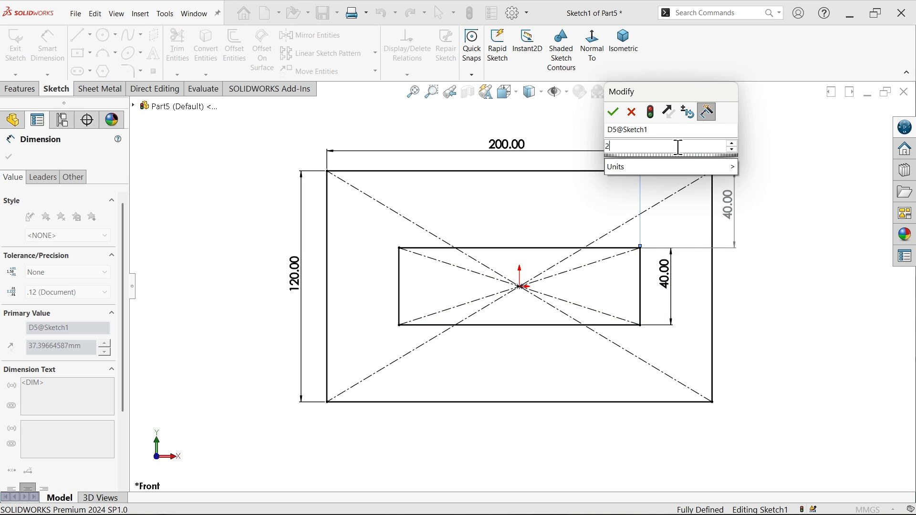
pyautogui.write('28')
pyautogui.press('Return')
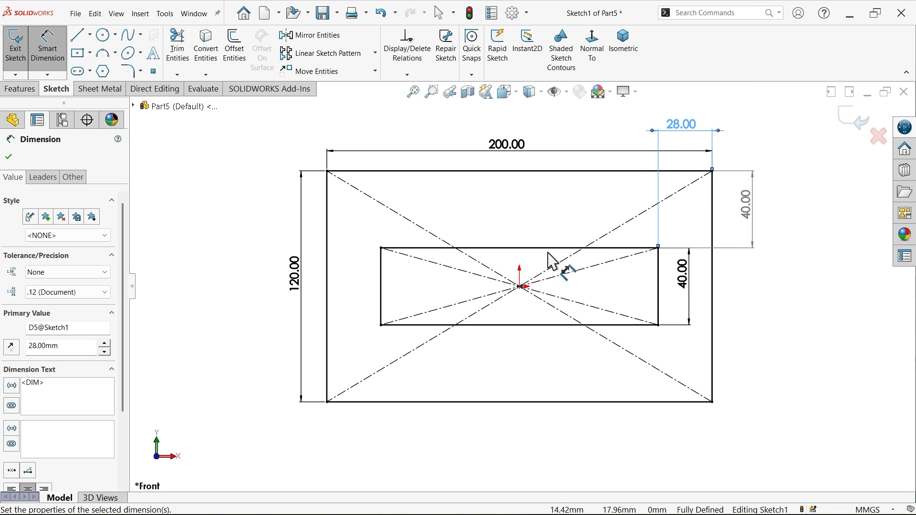
# Step: Add a driven dimension for the inner rectangle's width
pyautogui.click(548, 249)
pyautogui.click(541, 220)
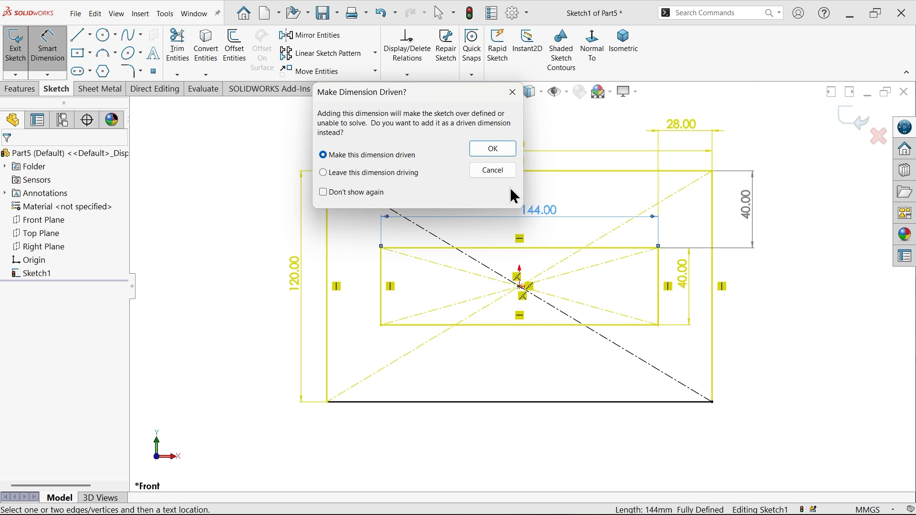
pyautogui.click(493, 156)
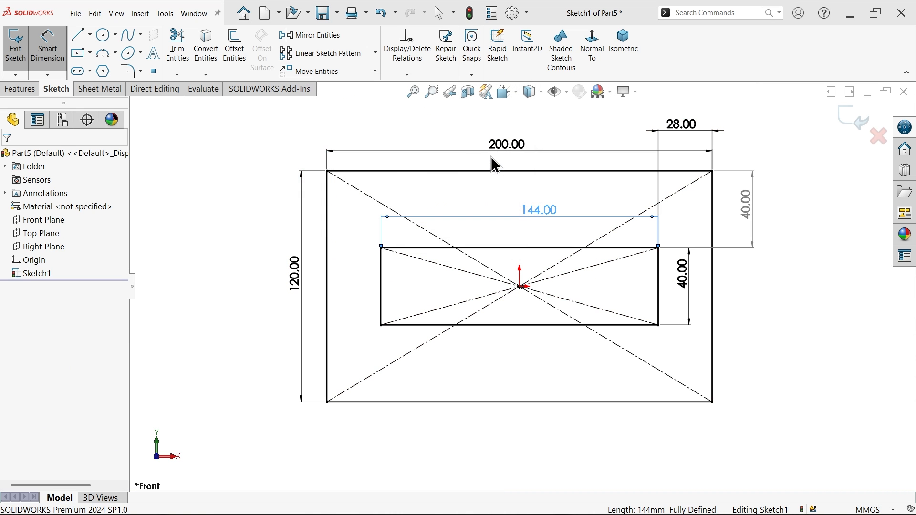
# Step: Bring up the sheet metal commands and review which other command sets can be shown
pyautogui.click(102, 90)
pyautogui.rightClick(99, 90)
pyautogui.moveTo(141, 127)
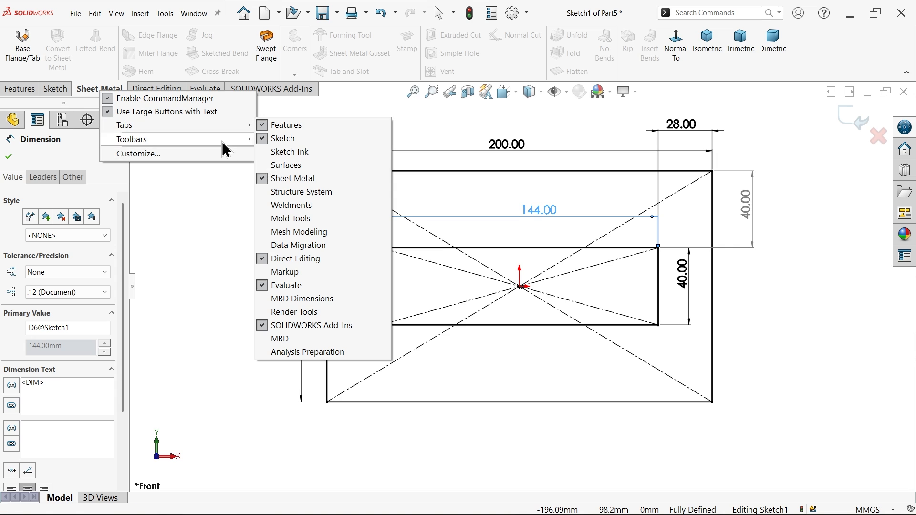
pyautogui.click(190, 194)
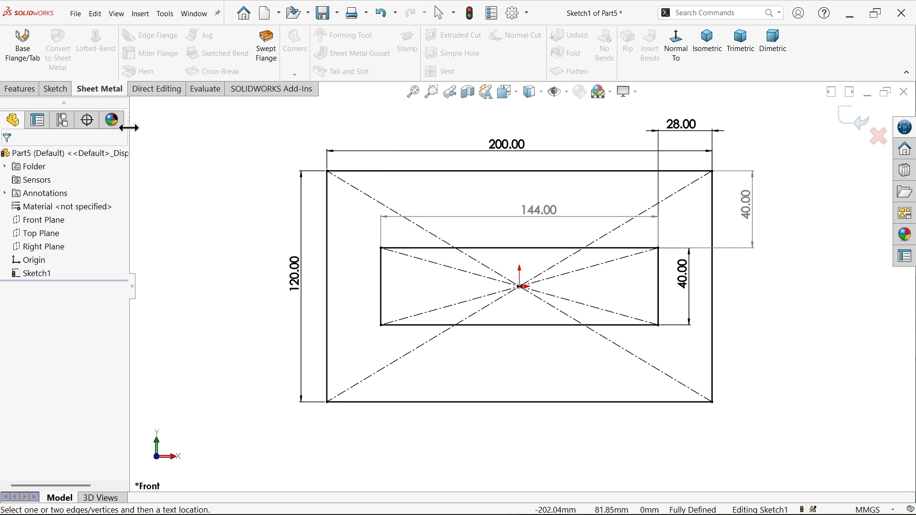
# Step: Create a 2 mm thick base flange from the sketch with K-factor 0.5 and a rectangular relief ratio of 1
pyautogui.click(21, 51)
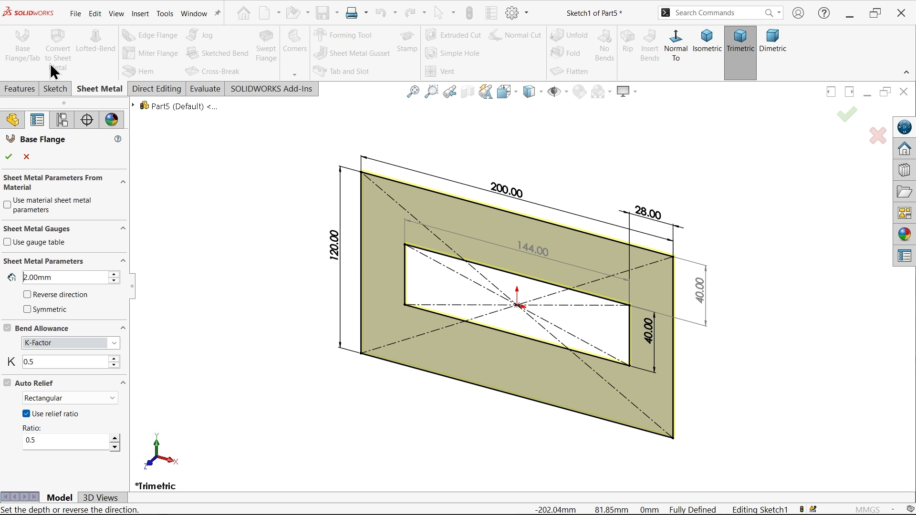
pyautogui.scroll(-5, 604, 378)
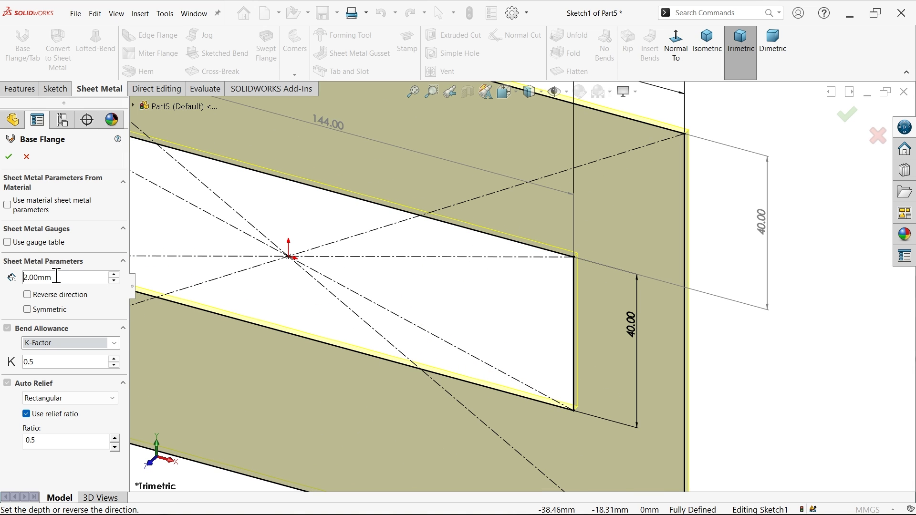
pyautogui.moveTo(56, 275); pyautogui.dragTo(24, 276)
pyautogui.click(37, 440)
pyautogui.press('Return')
pyautogui.scroll(3, 573, 225)
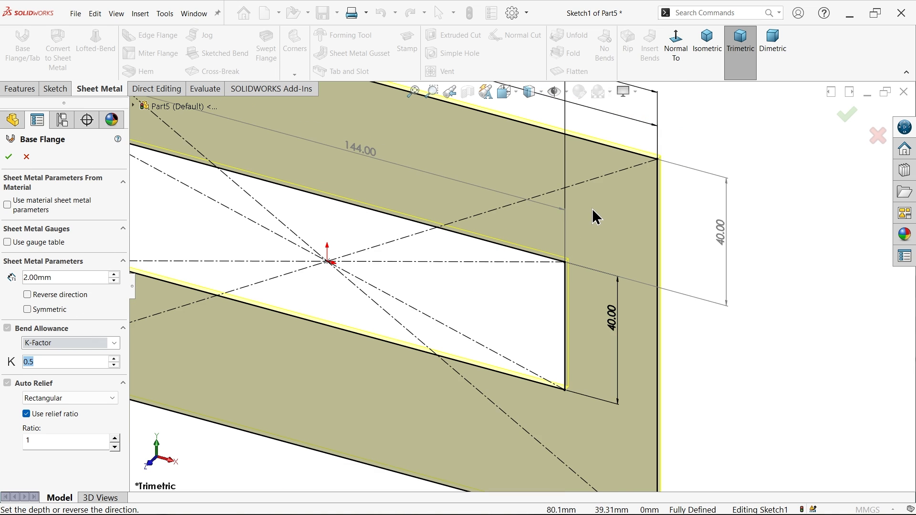
pyautogui.click(10, 158)
pyautogui.scroll(3, 563, 201)
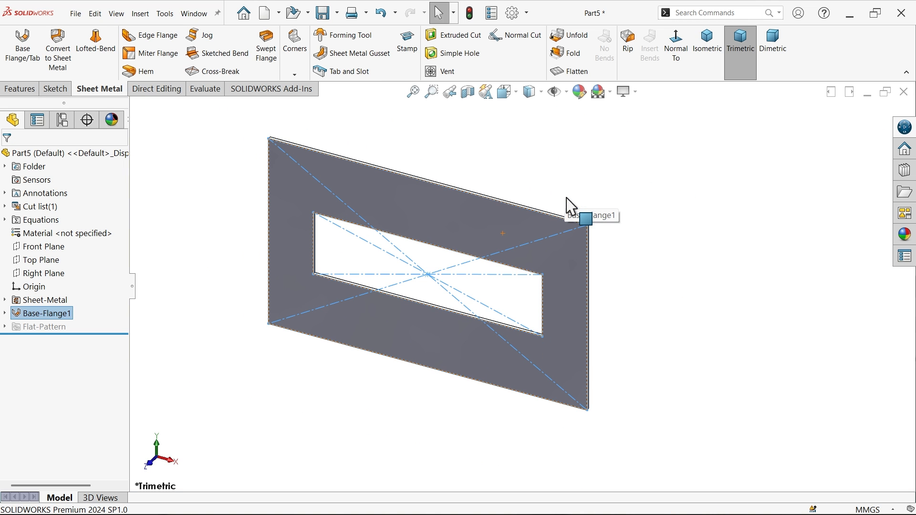
pyautogui.click(625, 201)
# Step: Switch to the reference drawing and examine the side view's profile, hole and radius dimensions
pyautogui.hotkey('alt', 'Tab')
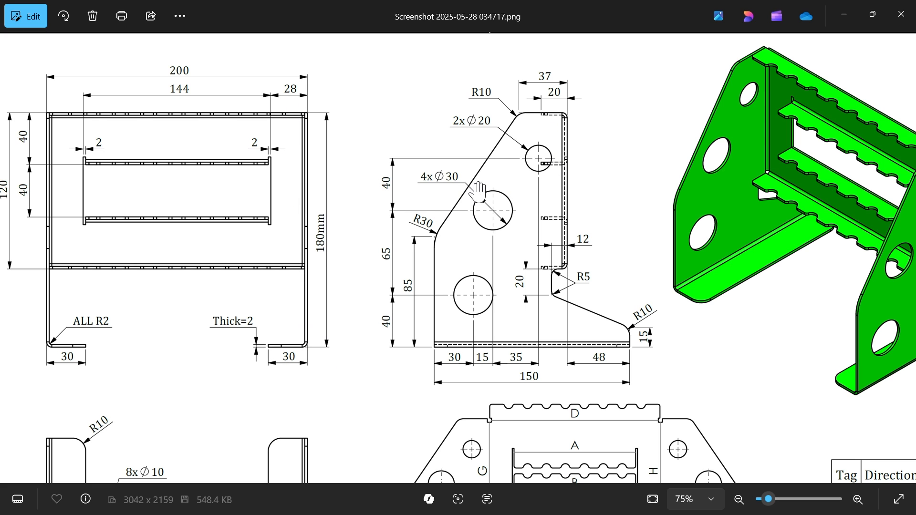
pyautogui.scroll(2, 531, 126)
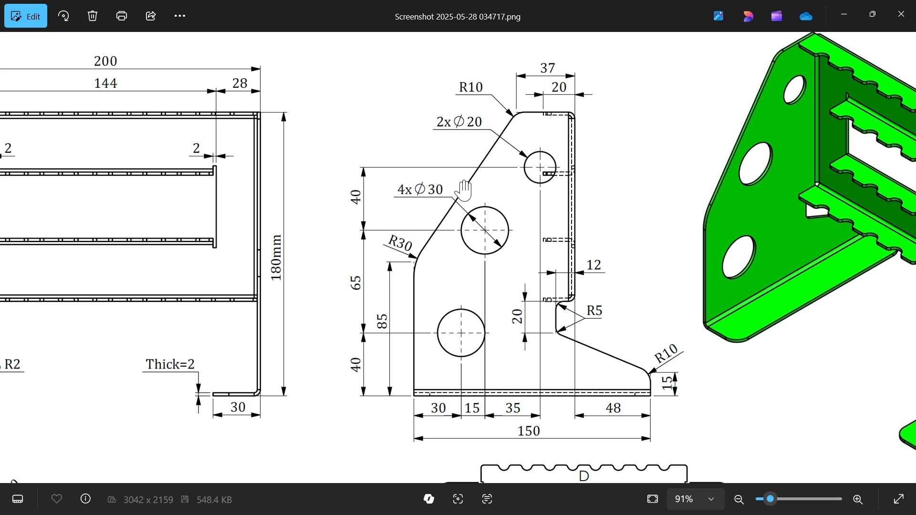
pyautogui.moveTo(366, 309); pyautogui.dragTo(414, 306)
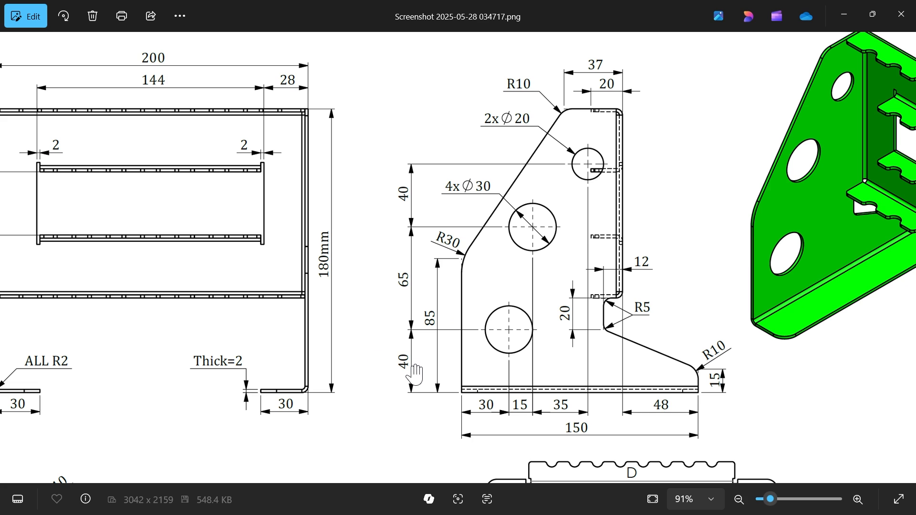
pyautogui.moveTo(486, 439); pyautogui.dragTo(464, 406)
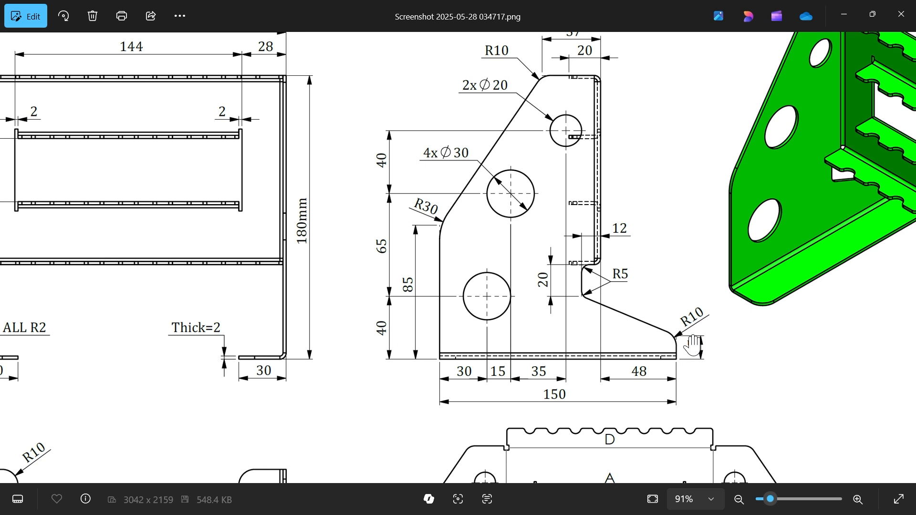
pyautogui.scroll(4, 692, 344)
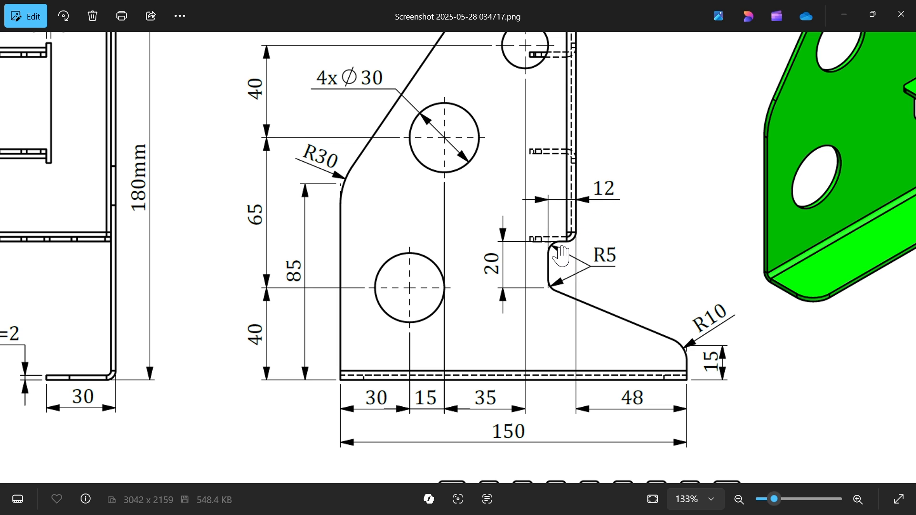
# Step: Examine the side view's outline, hole spacings and corner radii together with the front view's dimensions in the reference drawing
pyautogui.scroll(-2, 466, 288)
pyautogui.moveTo(482, 248); pyautogui.dragTo(462, 386)
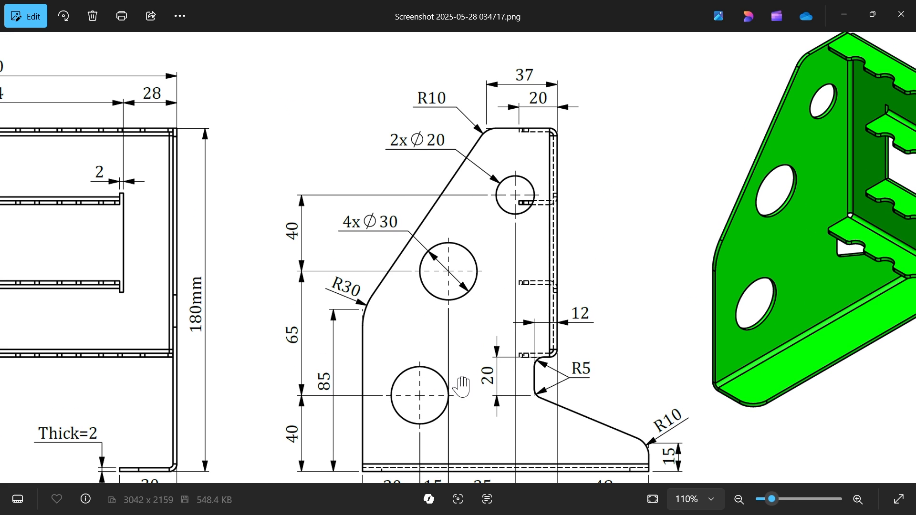
pyautogui.moveTo(495, 333); pyautogui.dragTo(508, 277)
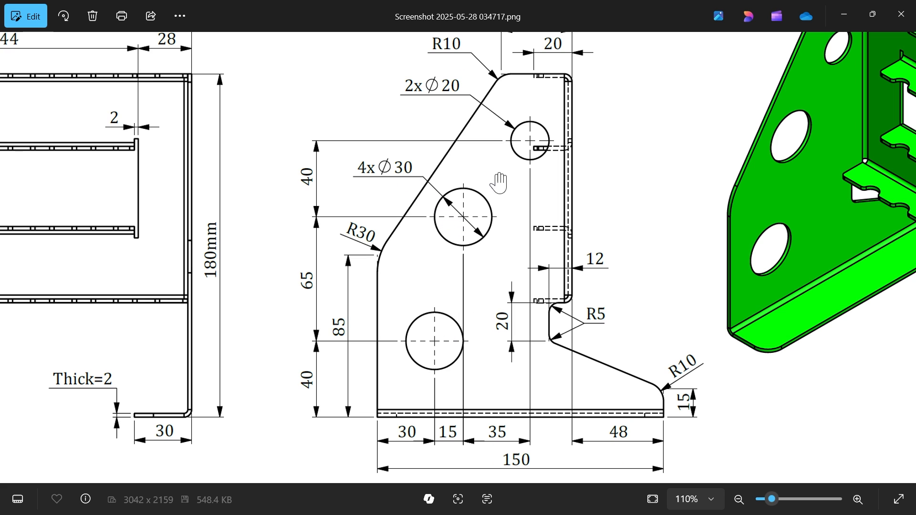
pyautogui.moveTo(444, 343); pyautogui.dragTo(449, 290)
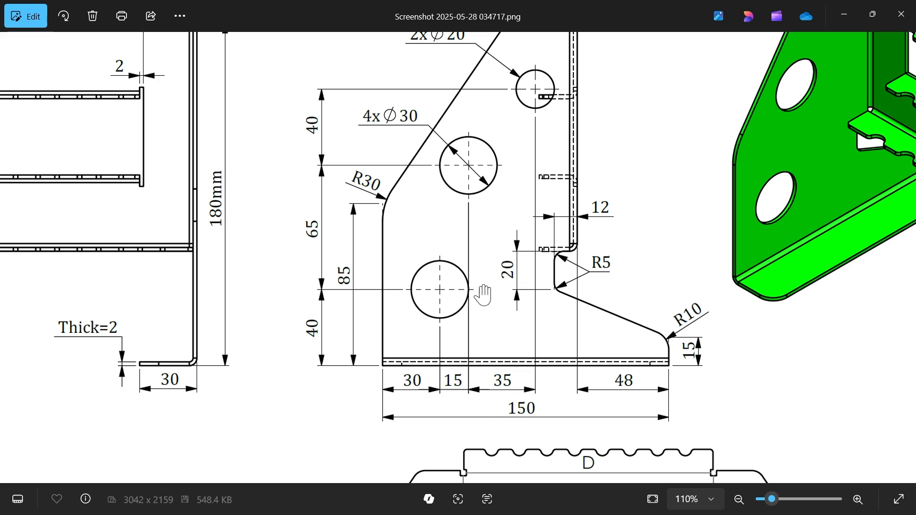
pyautogui.moveTo(468, 255); pyautogui.dragTo(490, 307)
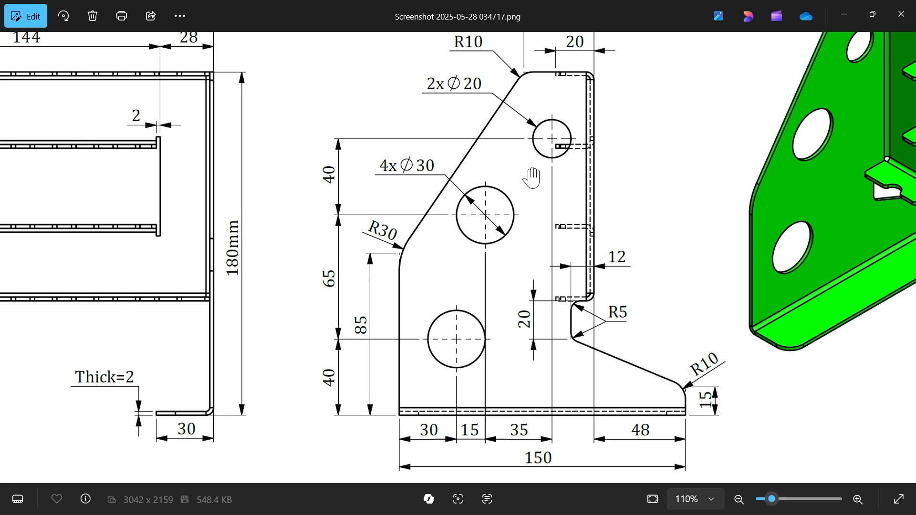
pyautogui.scroll(-1, 533, 178)
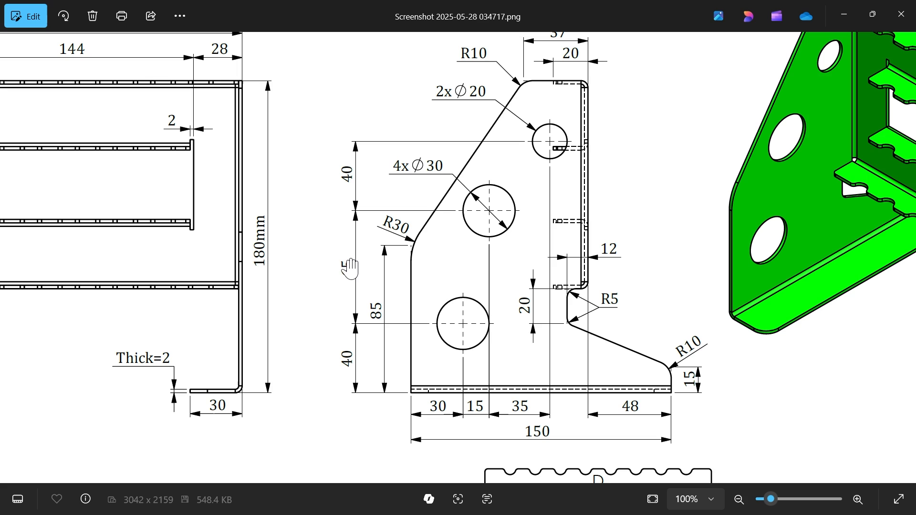
pyautogui.moveTo(352, 262)
pyautogui.mouseDown()
pyautogui.moveTo(385, 286)
pyautogui.moveTo(467, 303)
pyautogui.mouseUp()
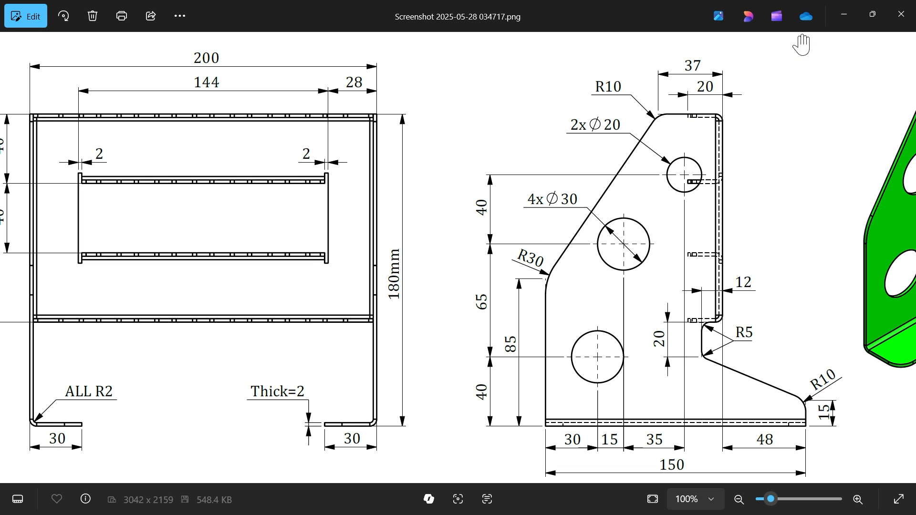
# Step: Return to SOLIDWORKS and start an edge flange 125 mm long on the base flange's right vertical edge
pyautogui.click(845, 18)
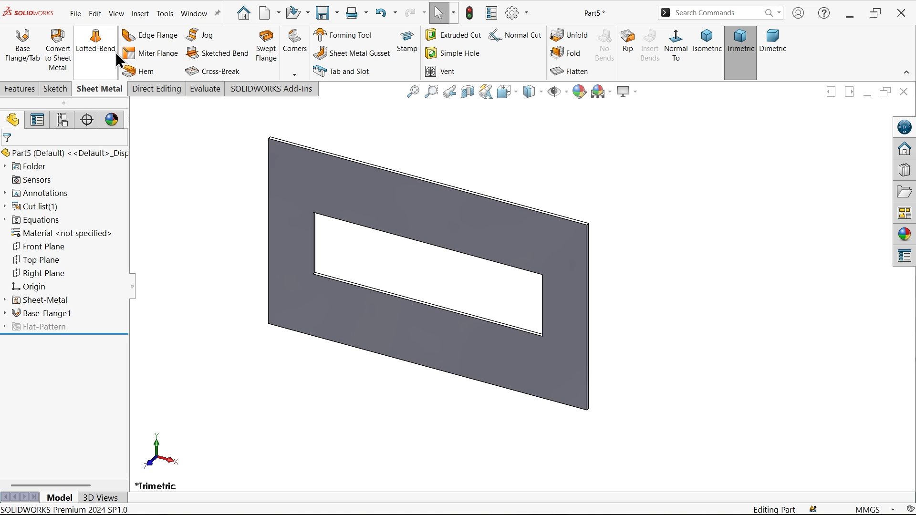
pyautogui.click(157, 35)
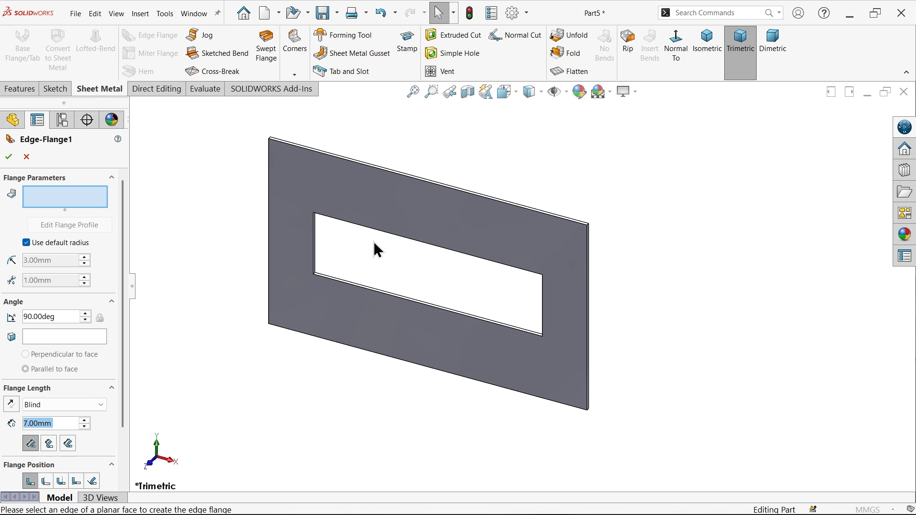
pyautogui.click(586, 355)
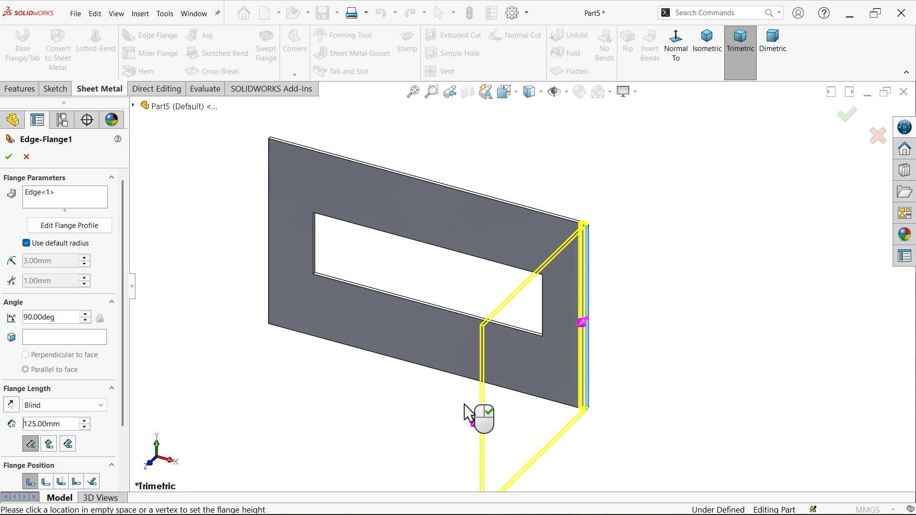
pyautogui.click(478, 420)
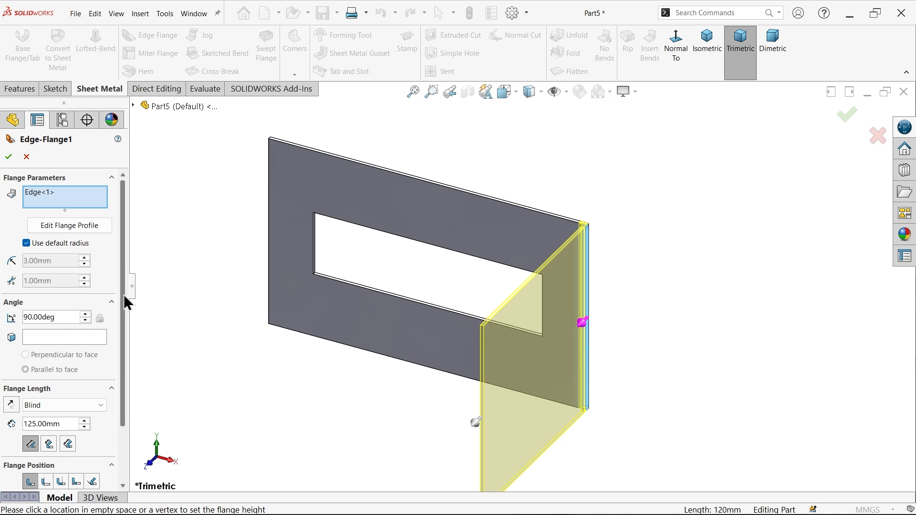
# Step: Override the edge flange's default bend radius with 2 mm and enable a custom rectangular relief with ratio 1
pyautogui.moveTo(123, 296)
pyautogui.mouseDown()
pyautogui.moveTo(123, 322)
pyautogui.moveTo(117, 293)
pyautogui.mouseUp()
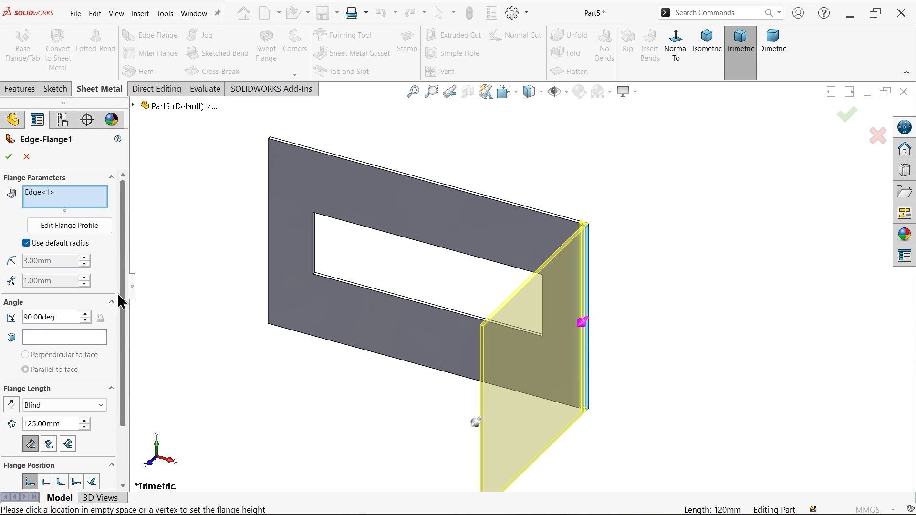
pyautogui.click(26, 243)
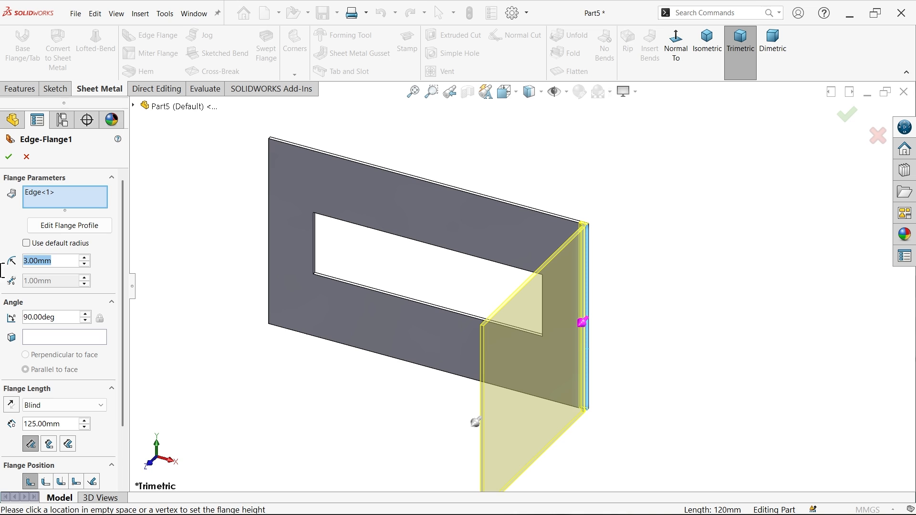
pyautogui.write('2')
pyautogui.click(186, 264)
pyautogui.moveTo(123, 292); pyautogui.dragTo(125, 355)
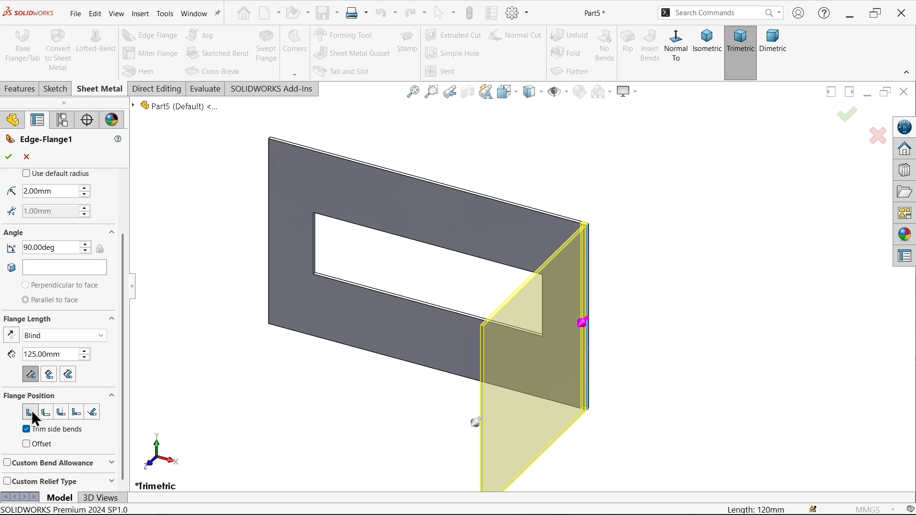
pyautogui.click(14, 481)
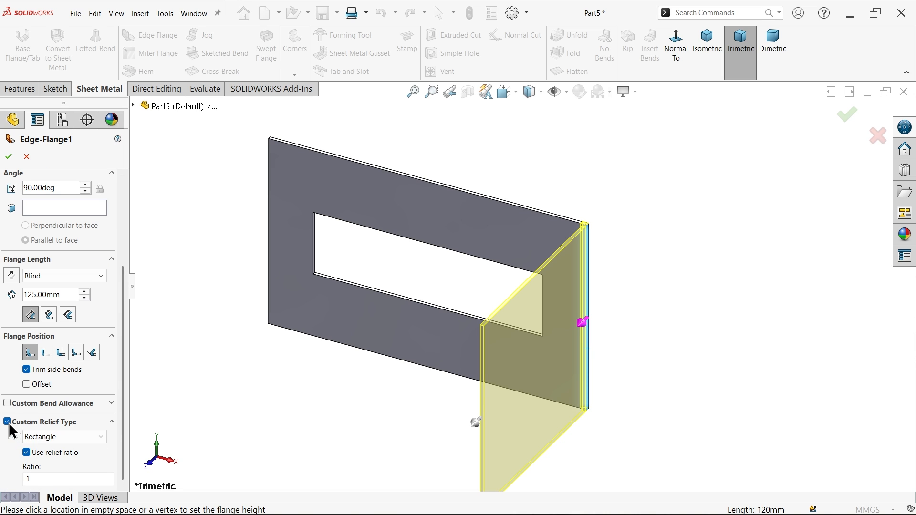
pyautogui.scroll(2, 10, 431)
pyautogui.moveTo(120, 331); pyautogui.dragTo(122, 251)
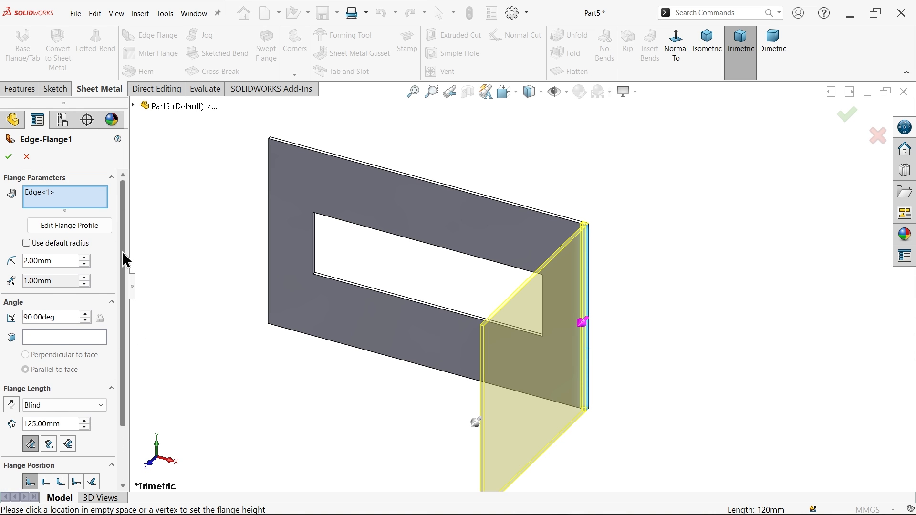
# Step: Open the edge flange's profile sketch and lower its far horizontal line to about 80 mm from the bend edge
pyautogui.click(95, 229)
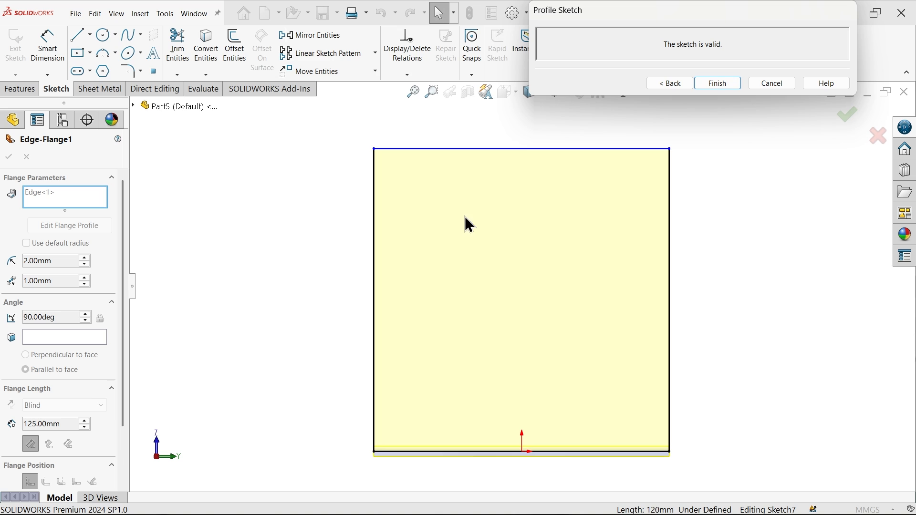
pyautogui.scroll(1, 498, 322)
pyautogui.scroll(-2, 531, 425)
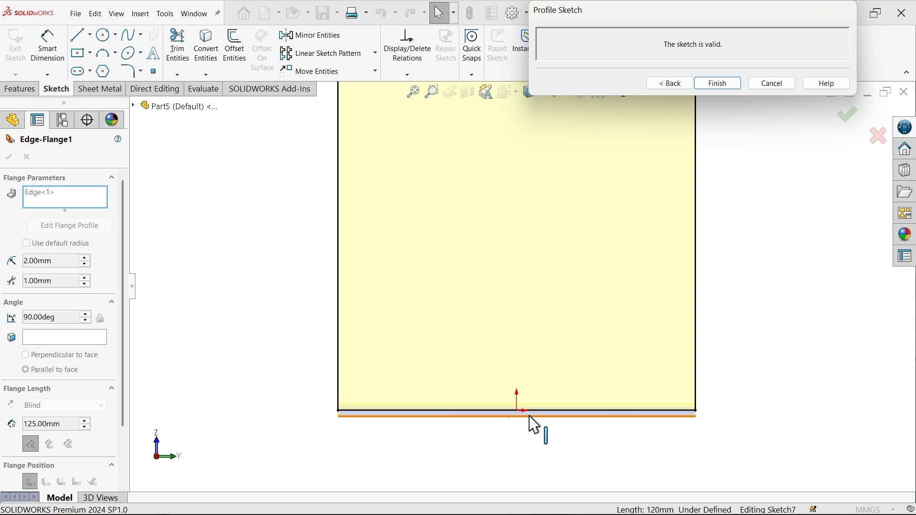
pyautogui.scroll(3, 529, 414)
pyautogui.scroll(-2, 575, 186)
pyautogui.moveTo(541, 153); pyautogui.dragTo(530, 254)
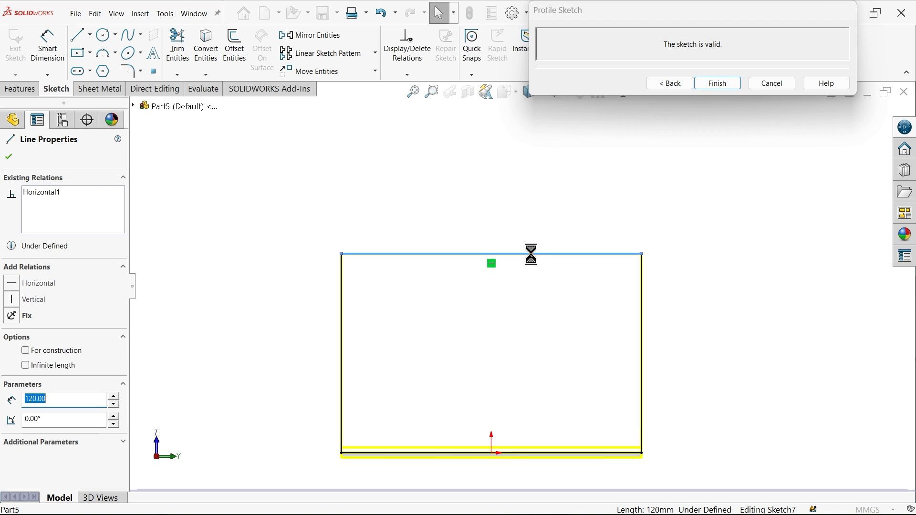
# Step: Draw a sloping line across the profile's upper right corner and trim away the corner segments outside it
pyautogui.click(80, 35)
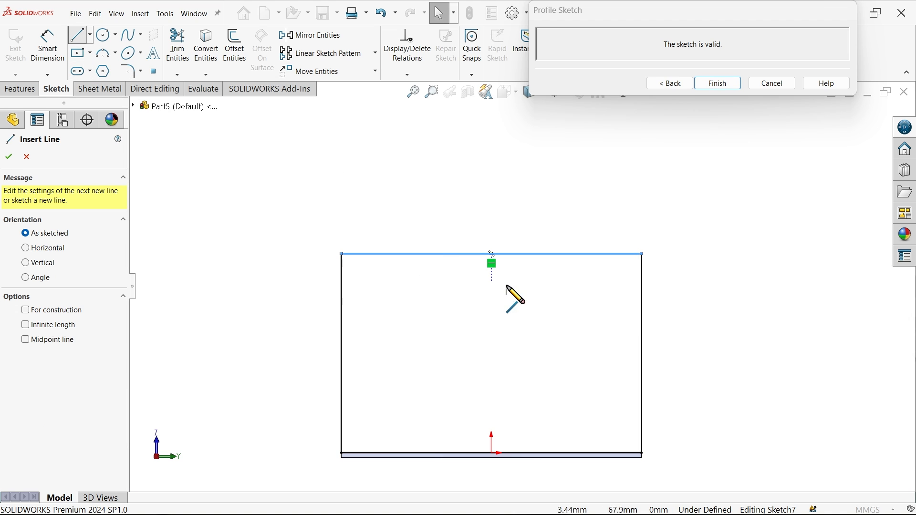
pyautogui.moveTo(642, 369)
pyautogui.mouseDown()
pyautogui.moveTo(585, 352)
pyautogui.moveTo(480, 254)
pyautogui.mouseUp()
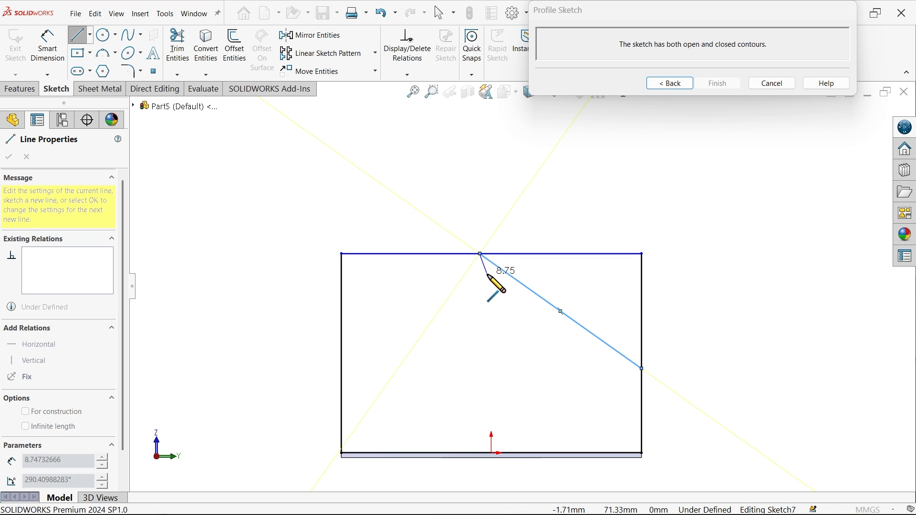
pyautogui.press('Escape')
pyautogui.click(180, 56)
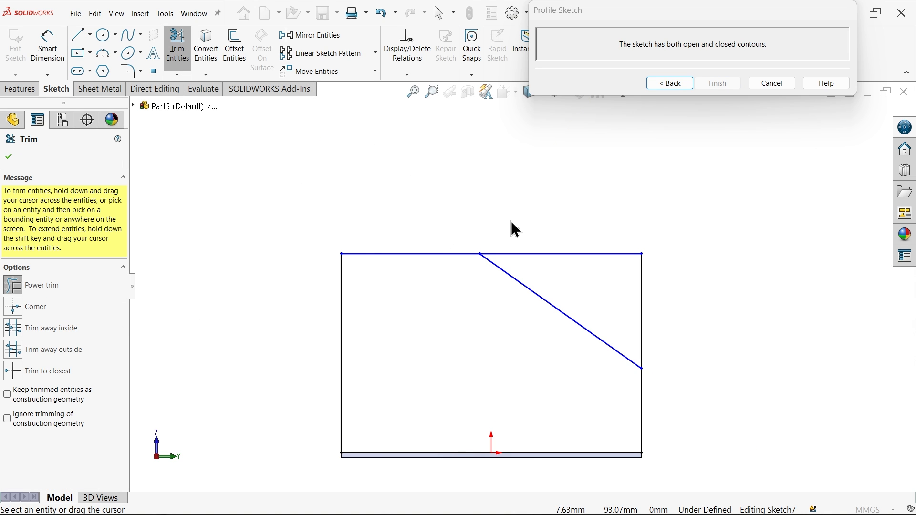
pyautogui.moveTo(511, 222)
pyautogui.mouseDown()
pyautogui.moveTo(681, 307)
pyautogui.moveTo(656, 309)
pyautogui.mouseUp()
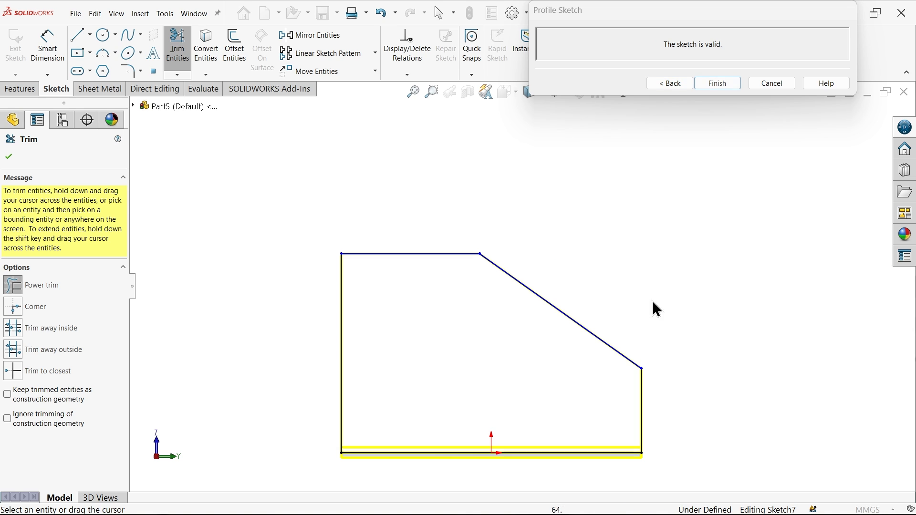
pyautogui.click(11, 161)
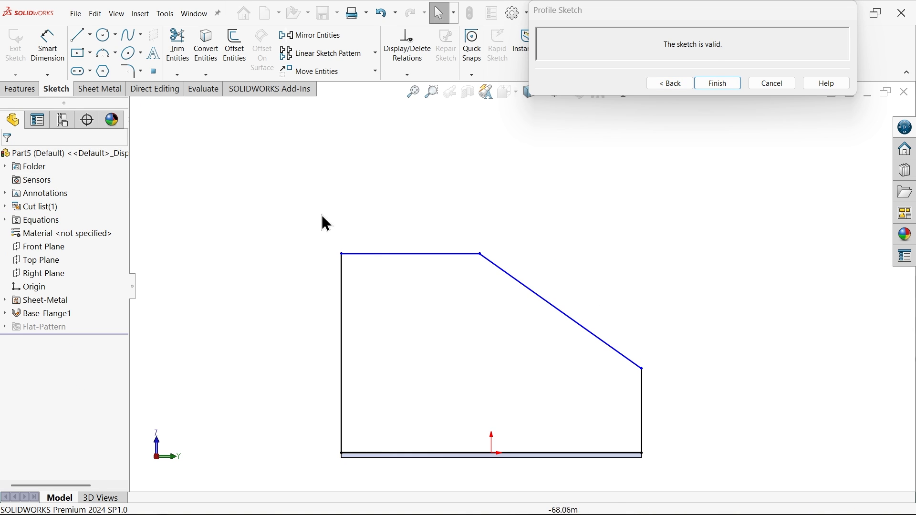
# Step: Delete the vertical line on the left side of the flange profile
pyautogui.press('z')
pyautogui.scroll(-2, 477, 325)
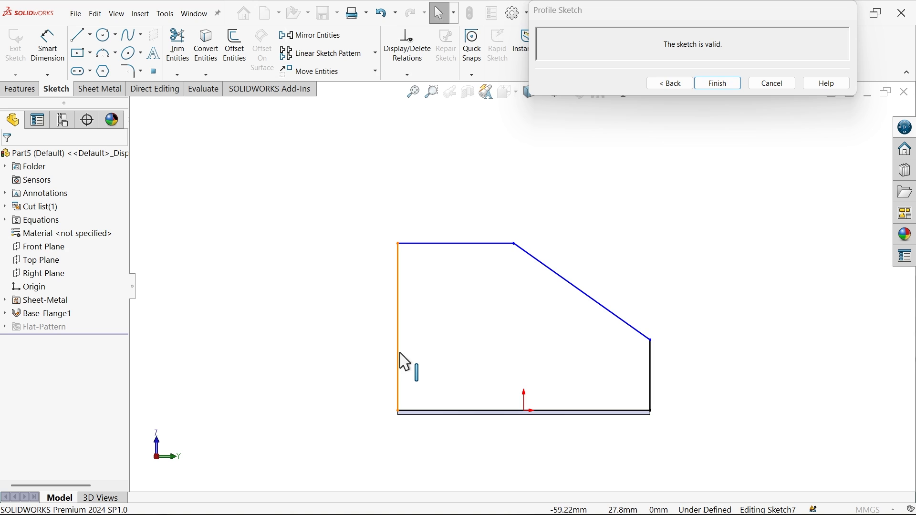
pyautogui.click(398, 354)
pyautogui.press('Delete')
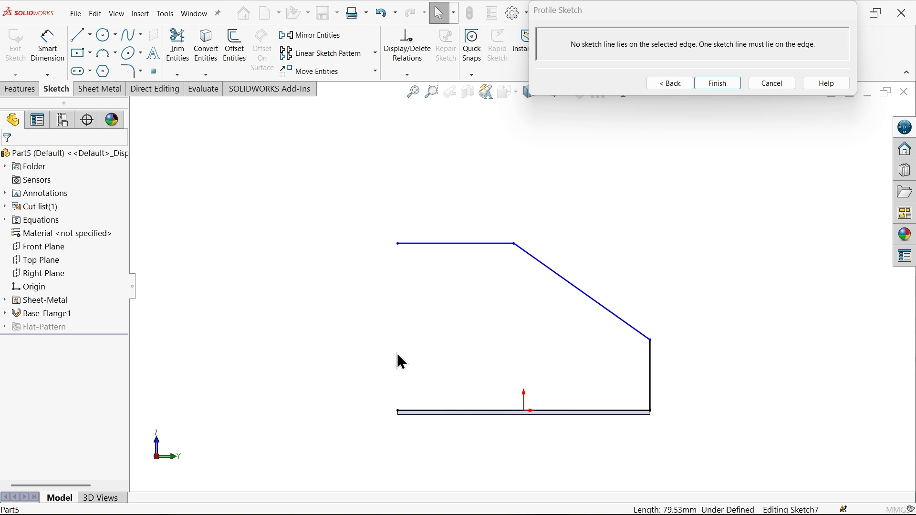
# Step: Draw the notched, sloping leg outline from the bend edge's left end, with an outer vertical about 101 mm long, and extend the top line to close it
pyautogui.click(77, 35)
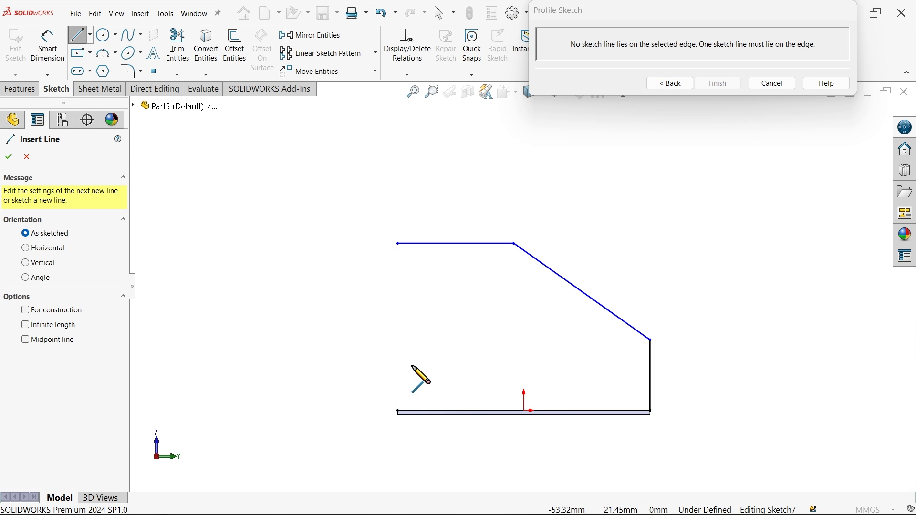
pyautogui.scroll(-5, 413, 403)
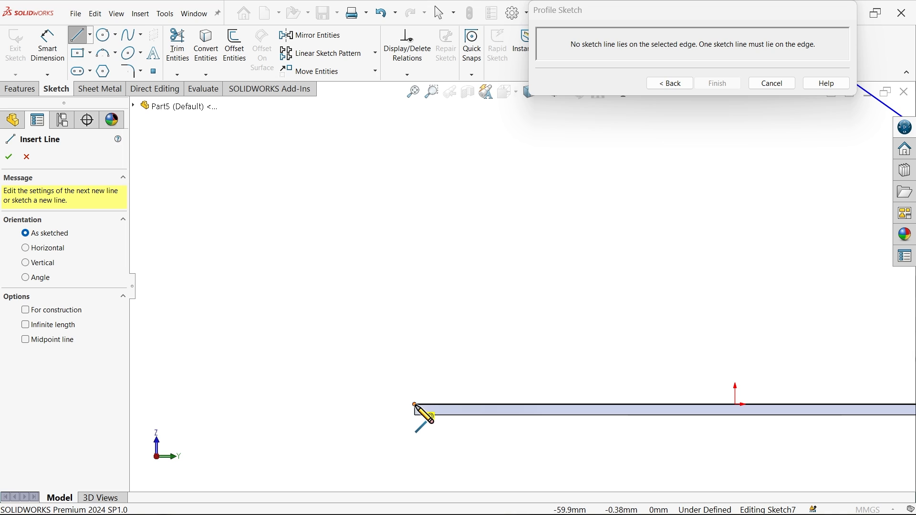
pyautogui.click(414, 404)
pyautogui.click(415, 361)
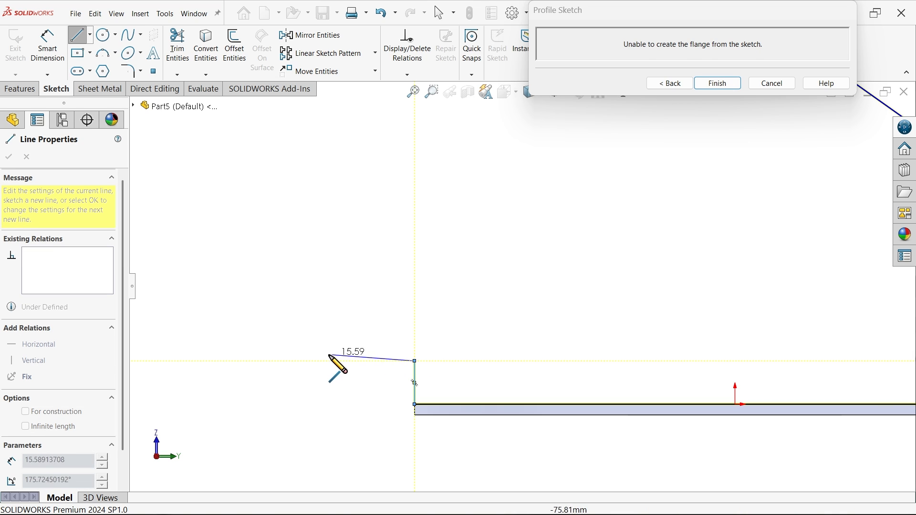
pyautogui.click(309, 361)
pyautogui.scroll(5, 522, 286)
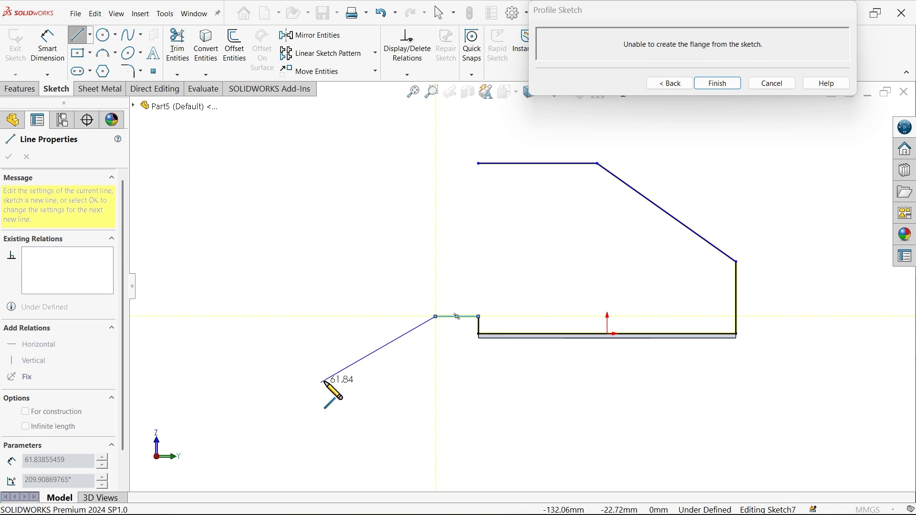
pyautogui.click(404, 380)
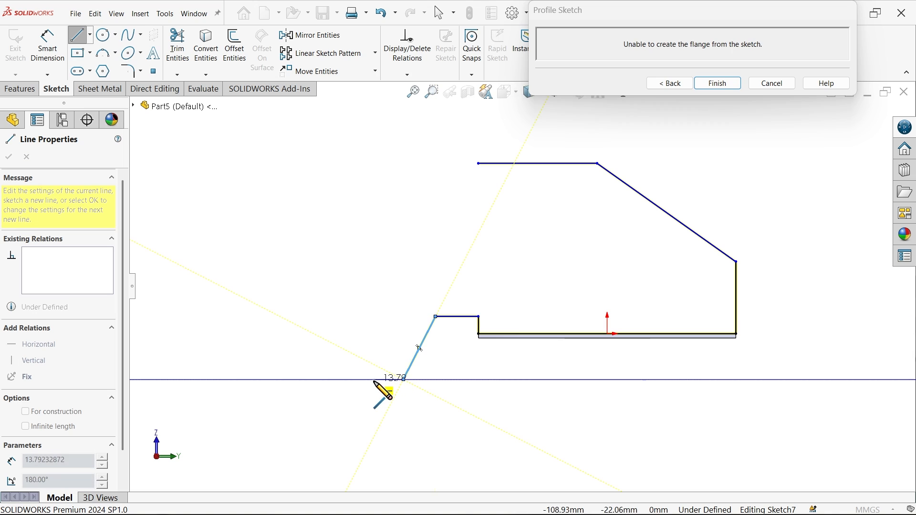
pyautogui.click(372, 380)
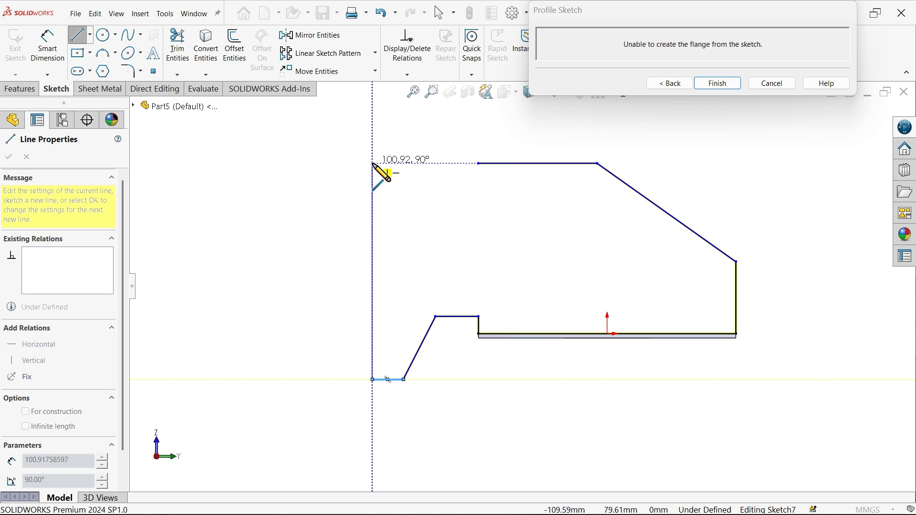
pyautogui.click(373, 164)
pyautogui.press('Escape')
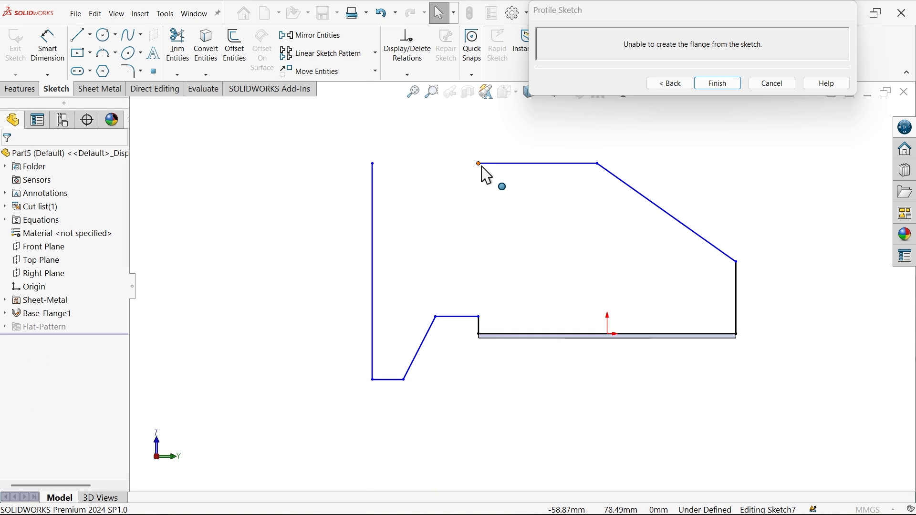
pyautogui.moveTo(480, 166); pyautogui.dragTo(405, 167)
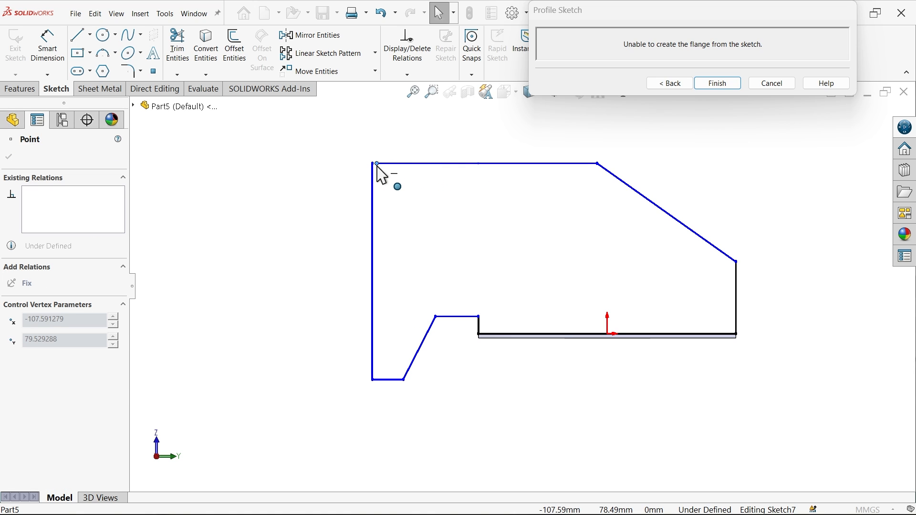
pyautogui.click(475, 244)
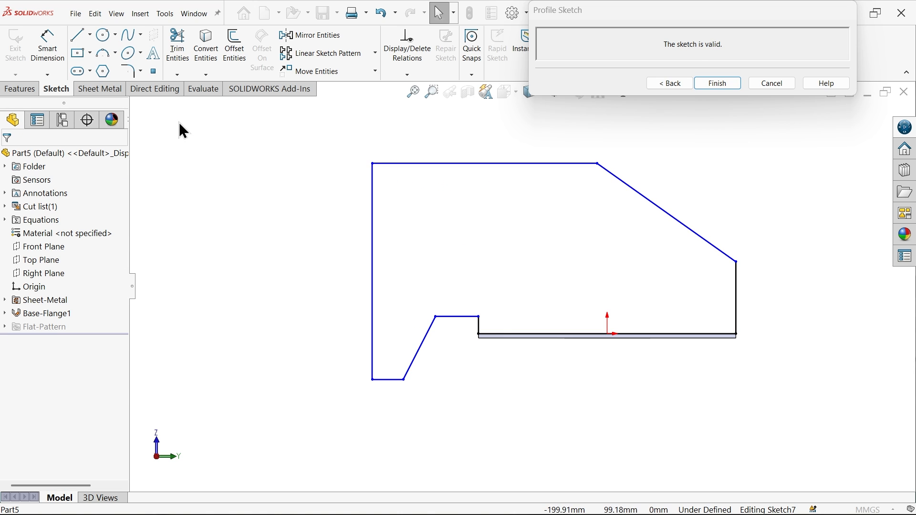
# Step: Dimension the profile's overall width between its two outer vertical lines and set it to 180 mm
pyautogui.click(739, 292)
pyautogui.click(373, 324)
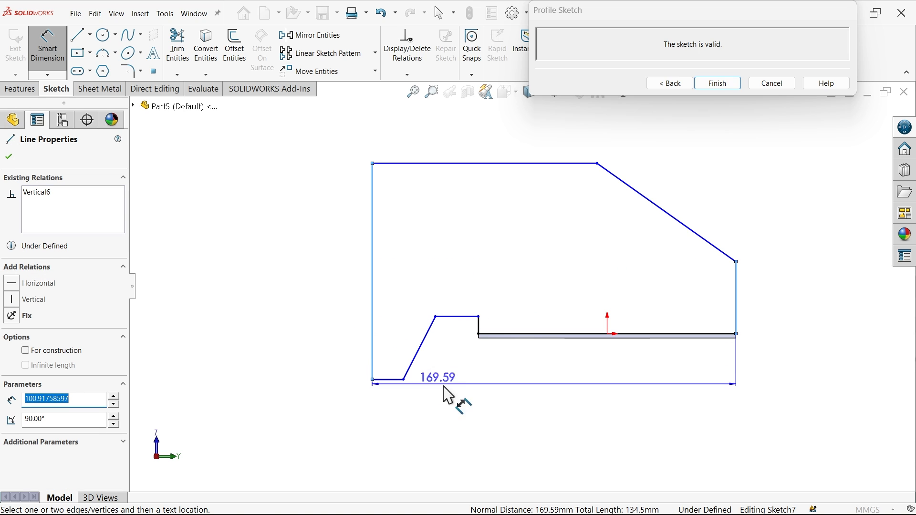
pyautogui.click(520, 400)
pyautogui.write('180')
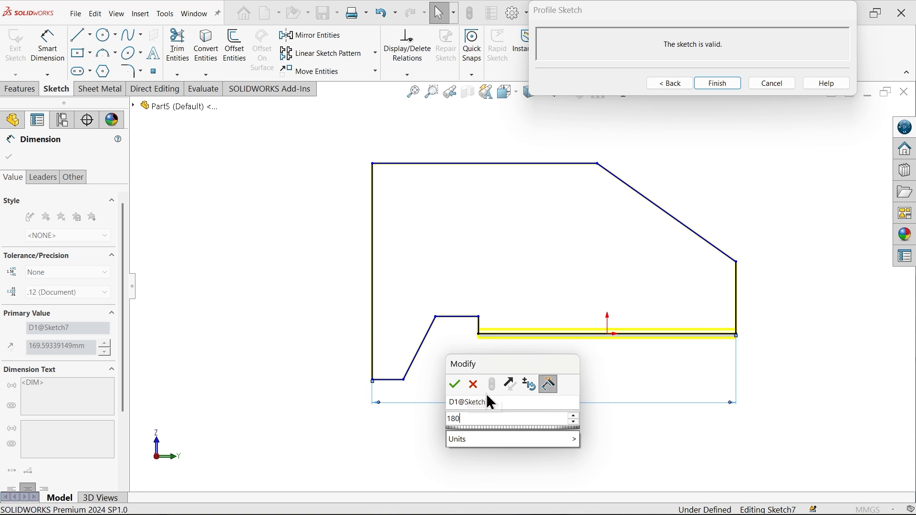
pyautogui.click(455, 379)
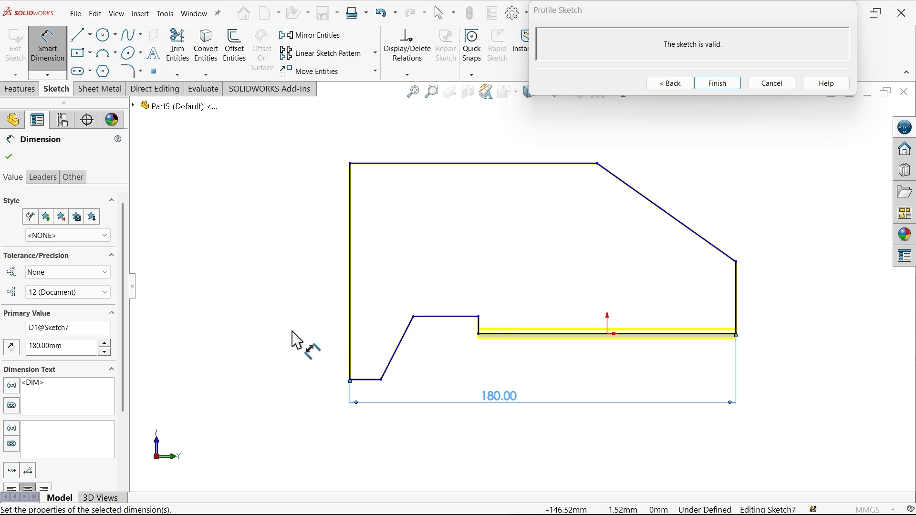
# Step: Dimension the short horizontal line at the foot of the leg to 15 mm
pyautogui.click(372, 381)
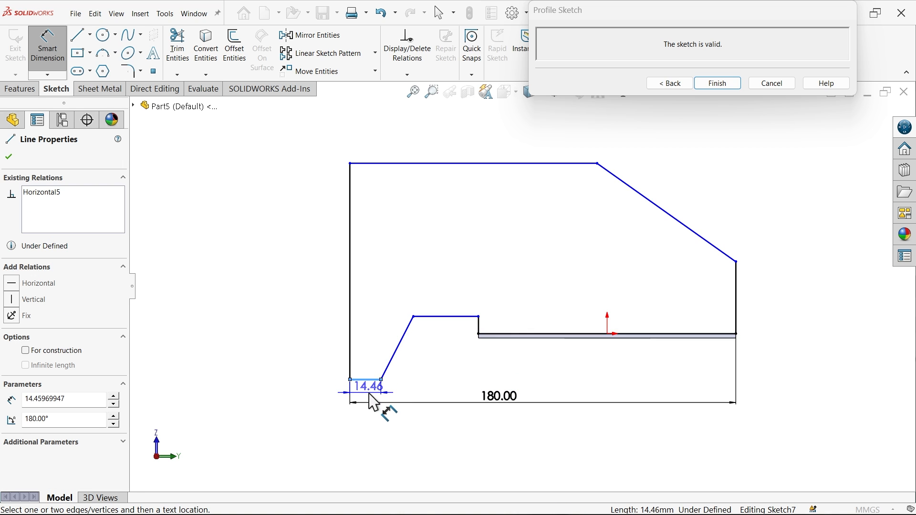
pyautogui.click(370, 394)
pyautogui.write('15')
pyautogui.press('Return')
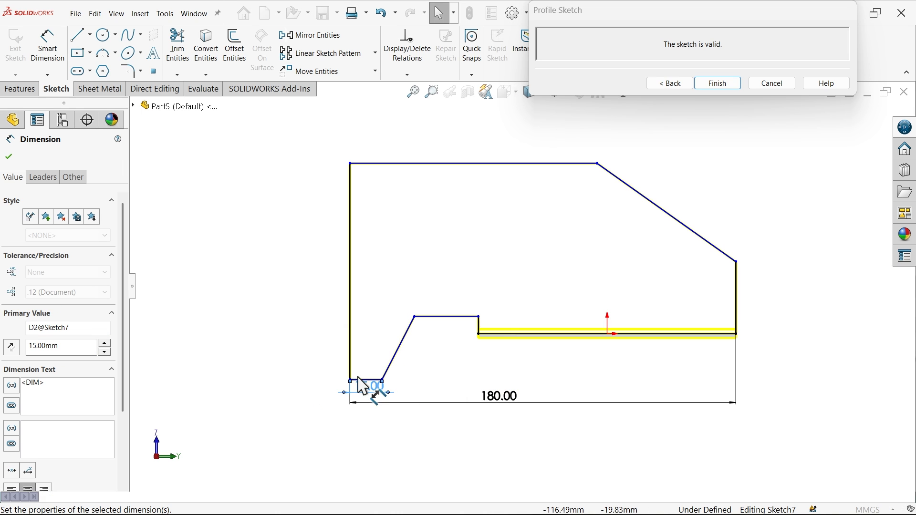
# Step: Dimension the upper end of the right vertical side from the base plate's lower edge to 37 mm
pyautogui.scroll(-4, 752, 266)
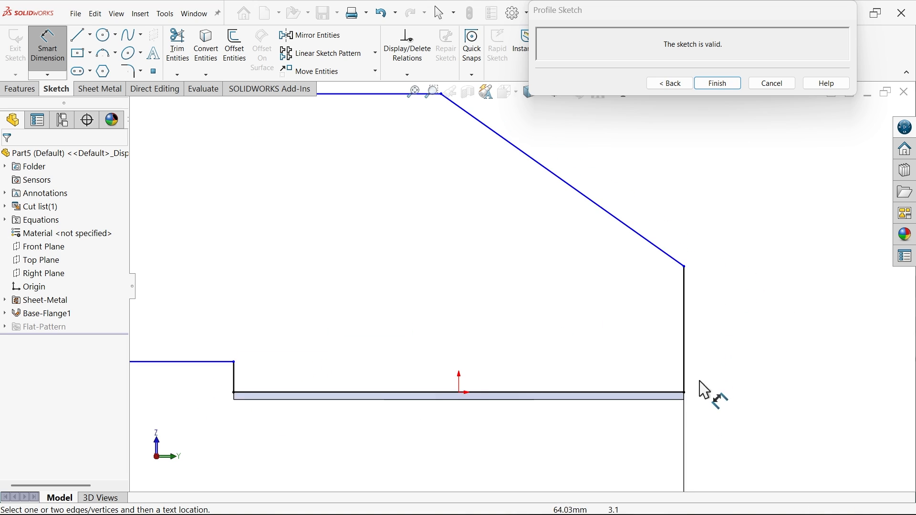
pyautogui.click(663, 401)
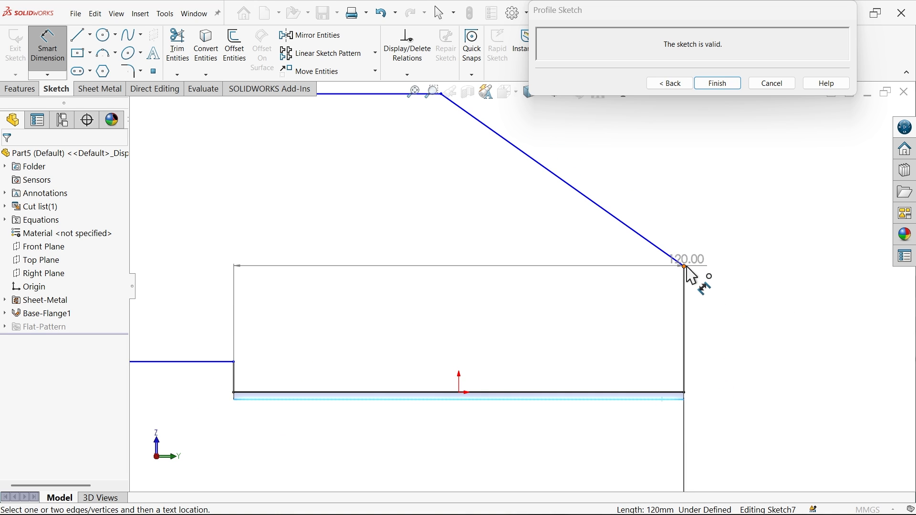
pyautogui.click(686, 266)
pyautogui.click(724, 313)
pyautogui.write('37')
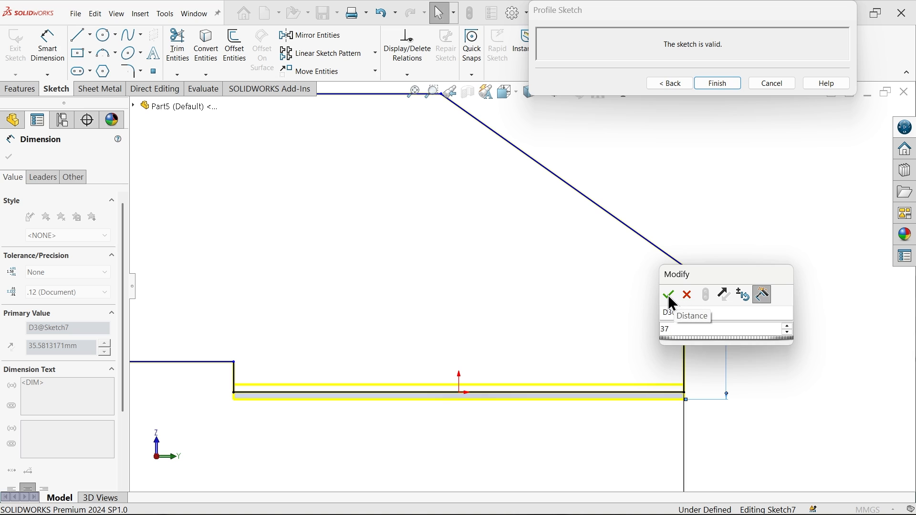
pyautogui.click(668, 294)
# Step: Dimension the profile's top horizontal line to 85 mm
pyautogui.scroll(3, 659, 307)
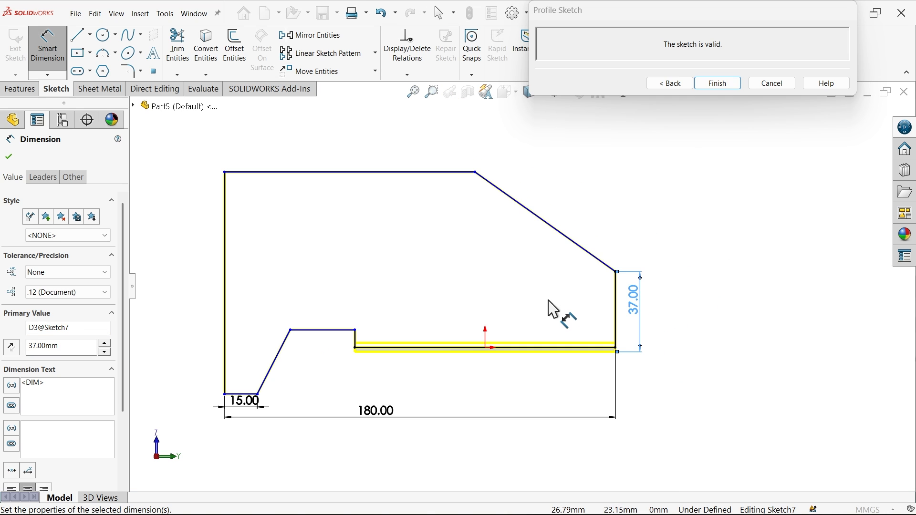
pyautogui.click(400, 207)
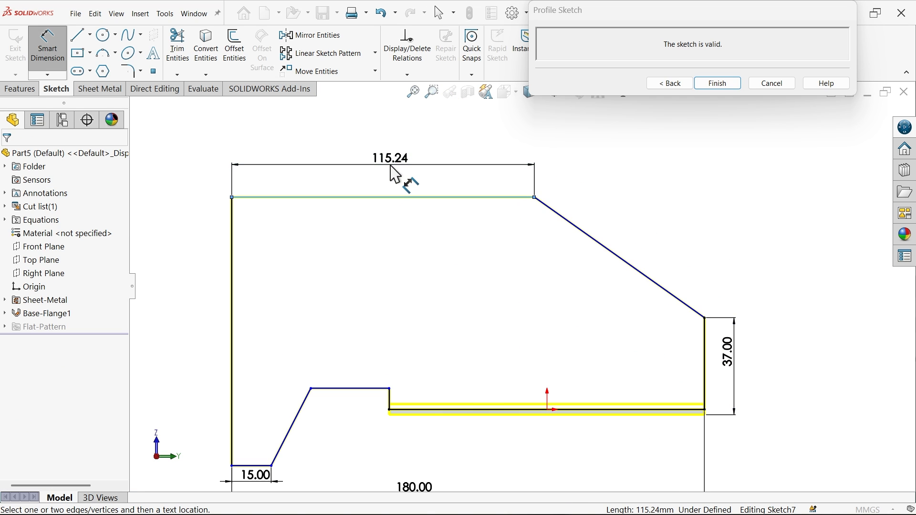
pyautogui.click(391, 173)
pyautogui.write('85')
pyautogui.click(331, 146)
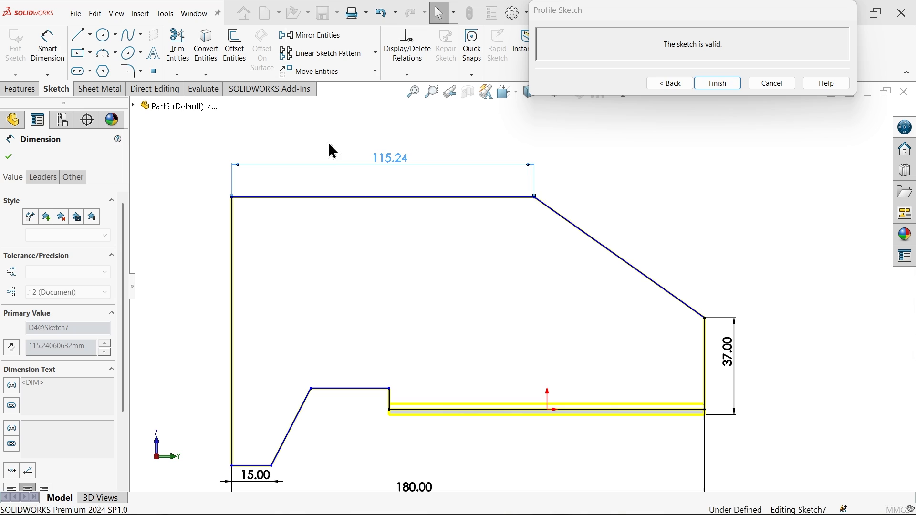
# Step: Dimension the leg's foot line from the base plate's lower edge to 48 mm
pyautogui.scroll(3, 521, 287)
pyautogui.scroll(-2, 414, 378)
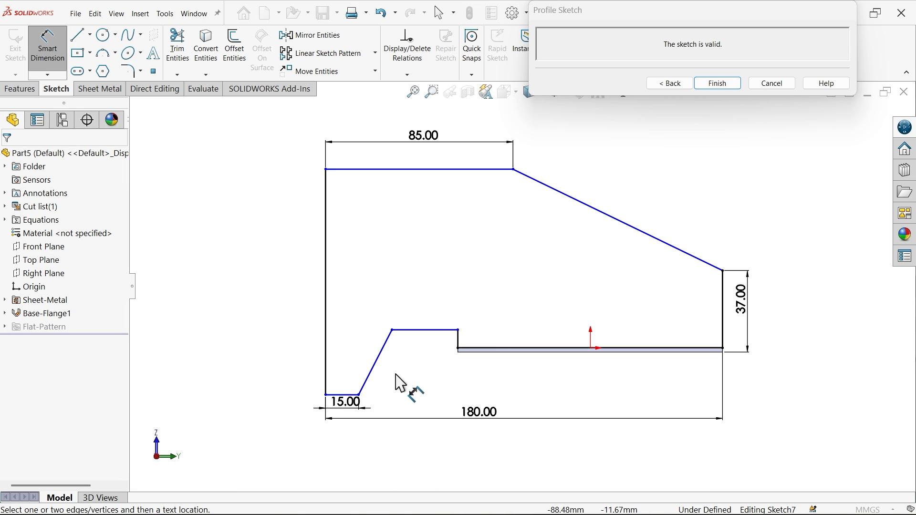
pyautogui.scroll(-3, 466, 368)
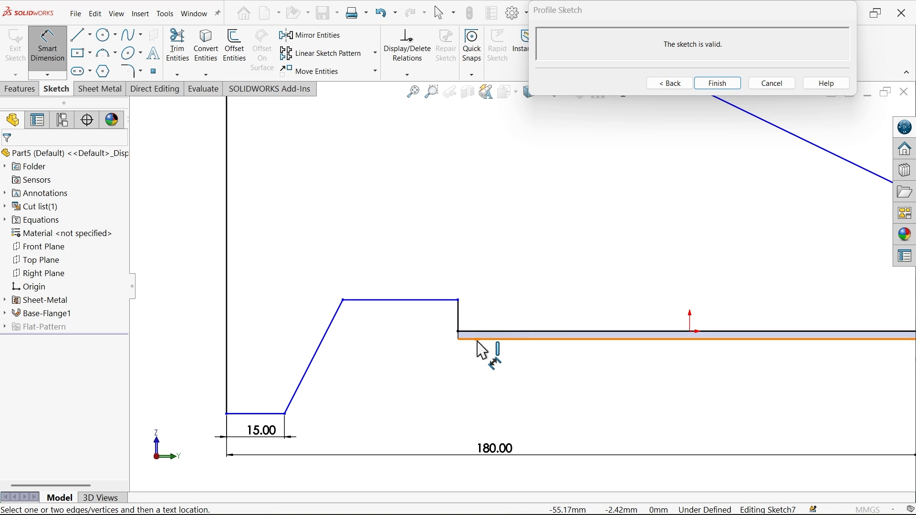
pyautogui.click(477, 340)
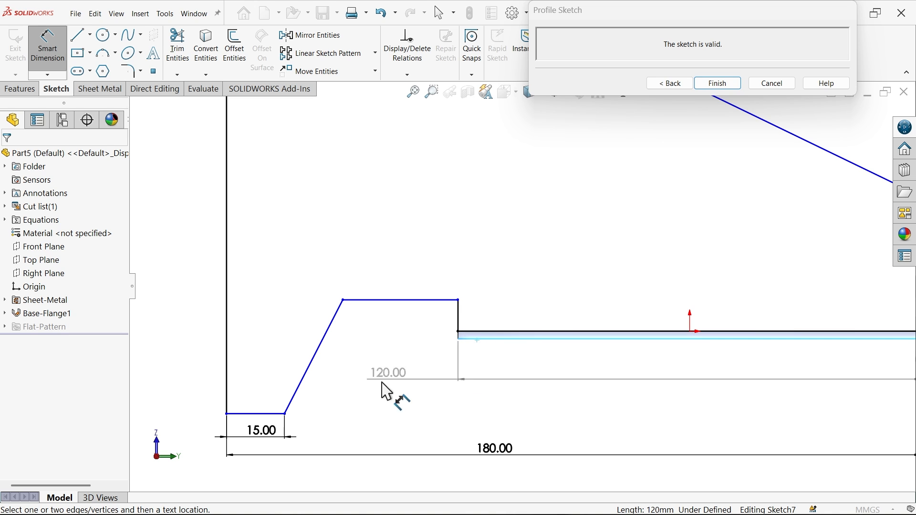
pyautogui.click(279, 414)
pyautogui.click(190, 384)
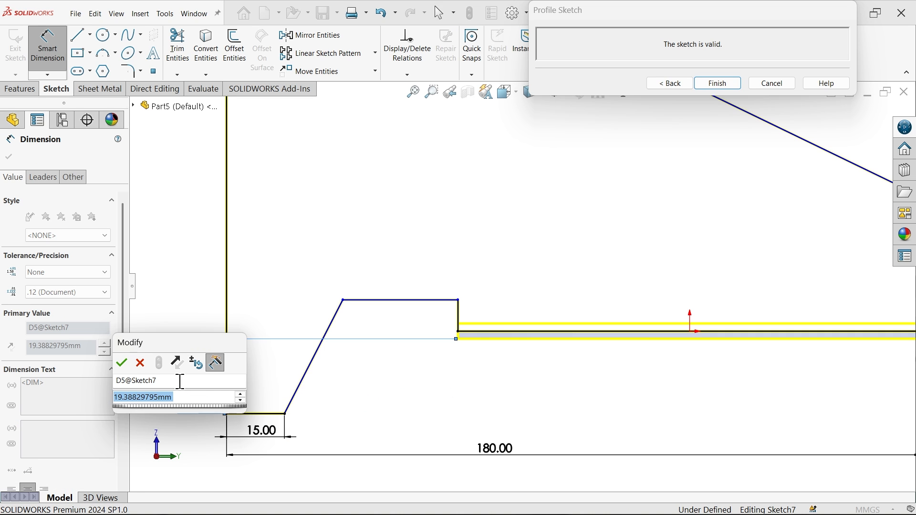
pyautogui.write('48')
pyautogui.press('Return')
pyautogui.press('f')
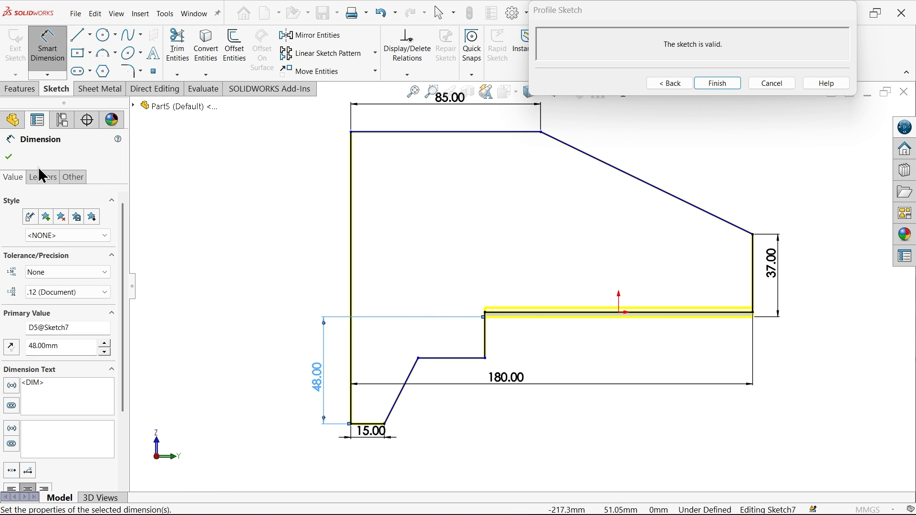
pyautogui.click(9, 158)
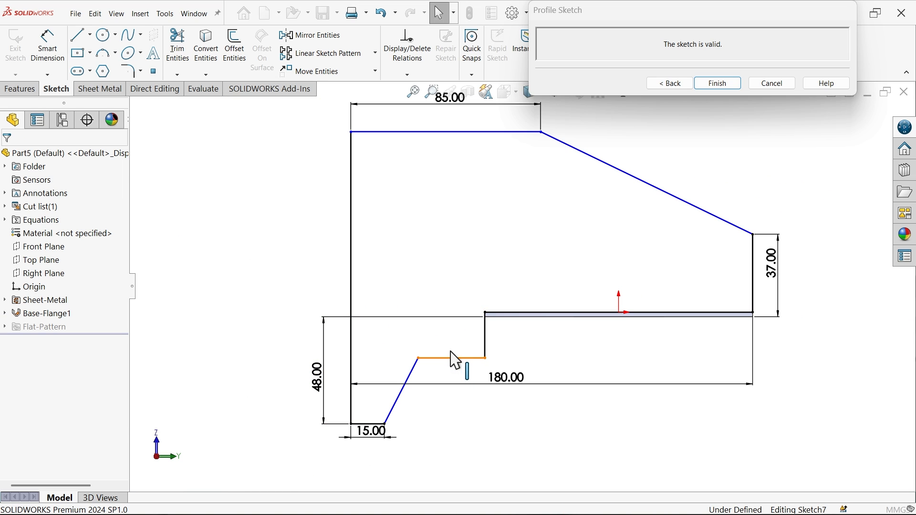
# Step: Move the notch's horizontal line above the bend edge and dimension its height from the plate's lower edge to 12 mm
pyautogui.moveTo(457, 359); pyautogui.dragTo(459, 295)
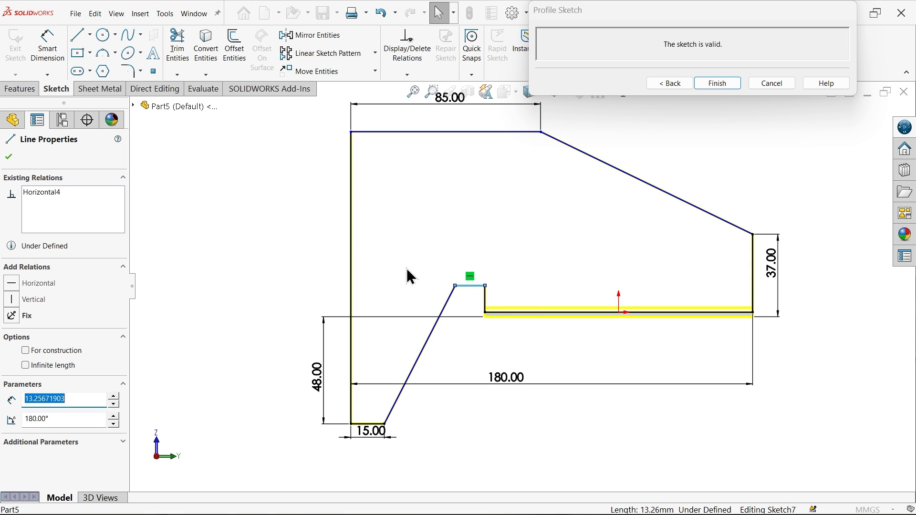
pyautogui.click(179, 204)
pyautogui.click(52, 62)
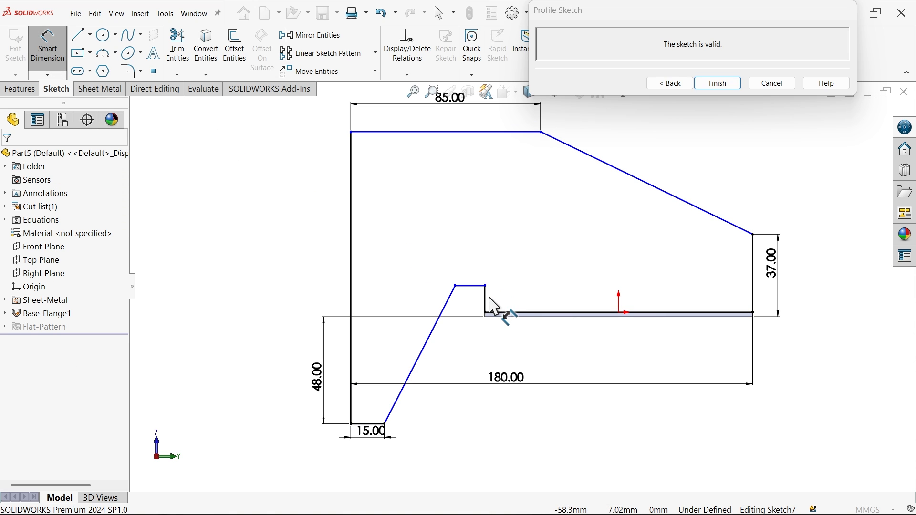
pyautogui.scroll(-5, 493, 305)
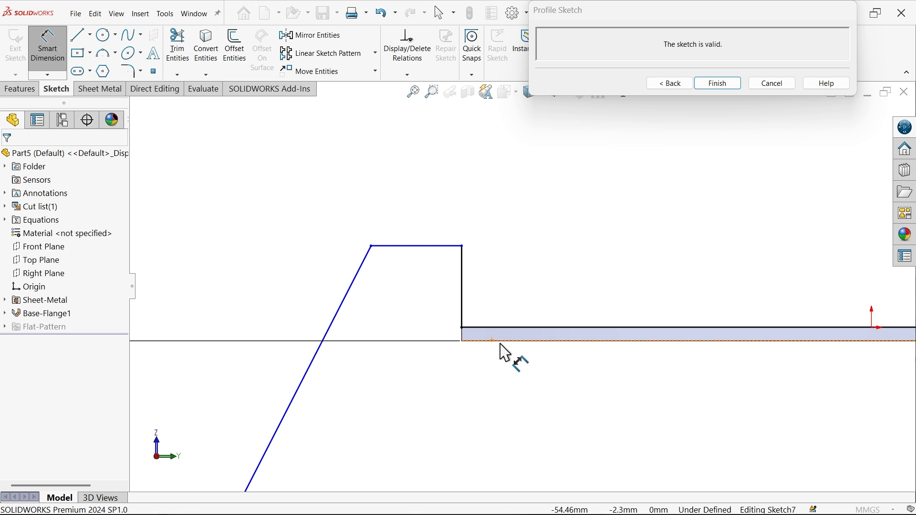
pyautogui.click(486, 340)
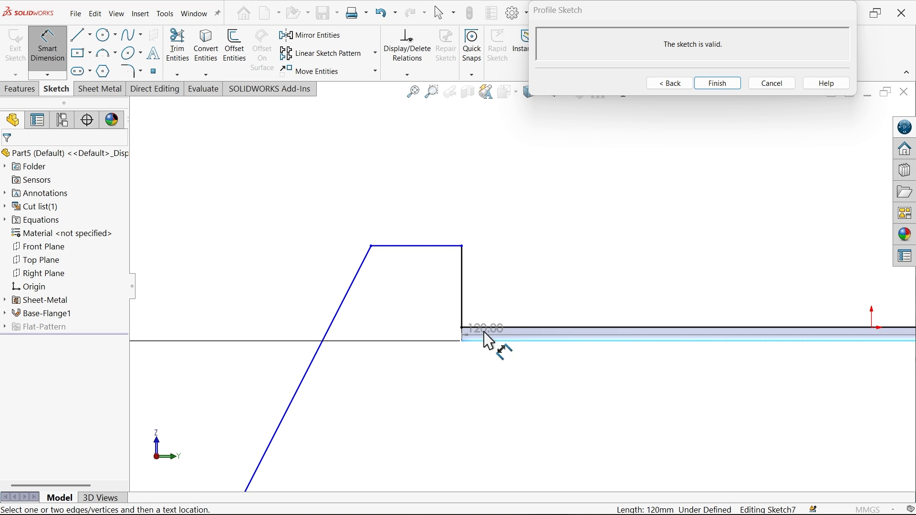
pyautogui.click(462, 246)
pyautogui.click(509, 272)
pyautogui.write('12')
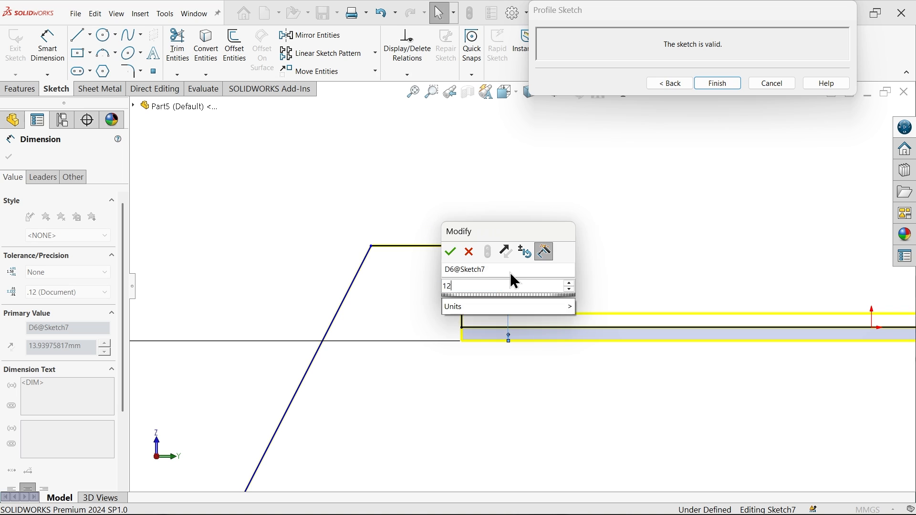
pyautogui.press('Return')
# Step: Dimension the length of the notch's horizontal line to 20 mm
pyautogui.click(427, 259)
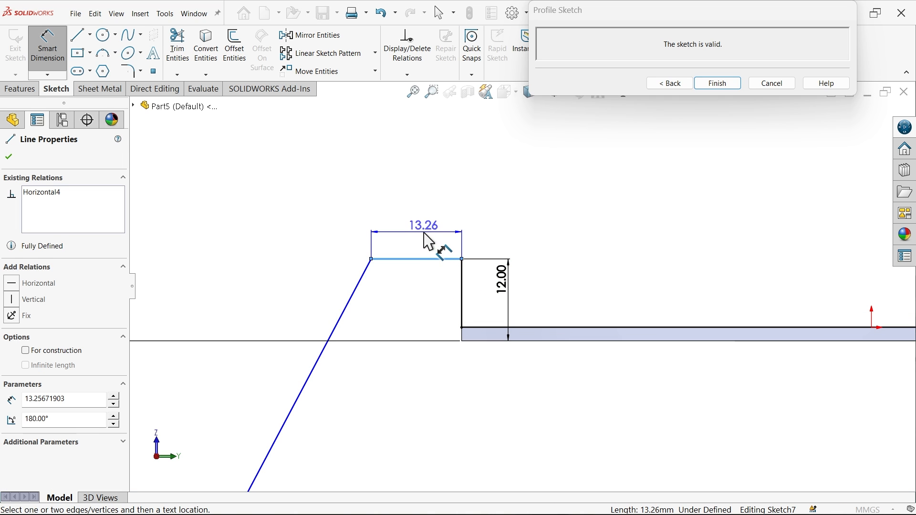
pyautogui.click(426, 239)
pyautogui.write('20')
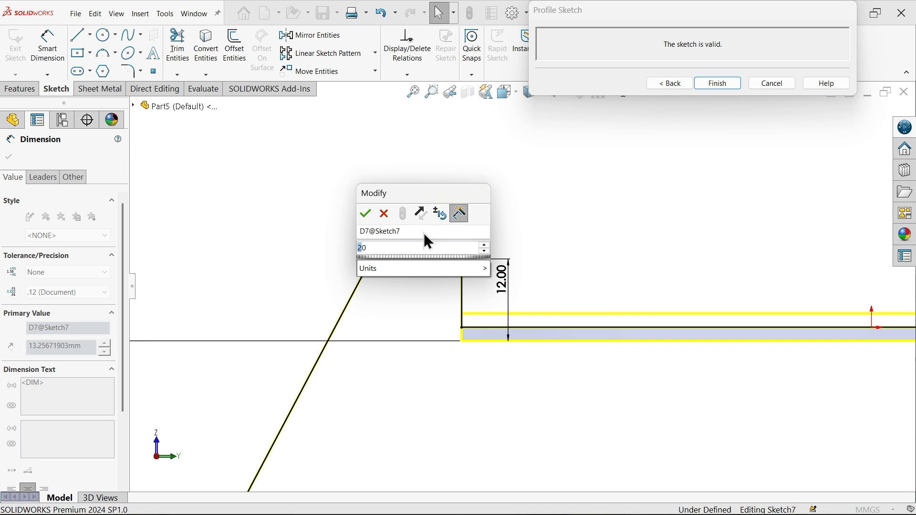
pyautogui.click(366, 214)
pyautogui.press('f')
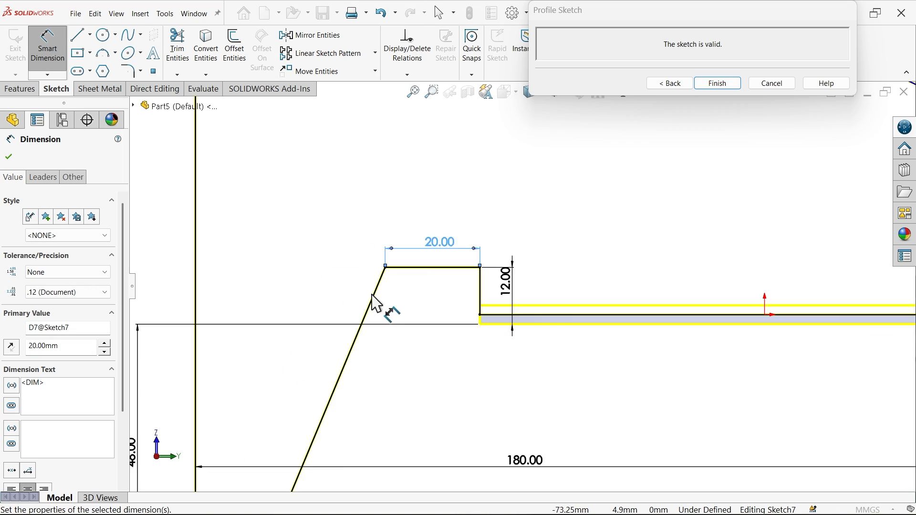
pyautogui.click(289, 253)
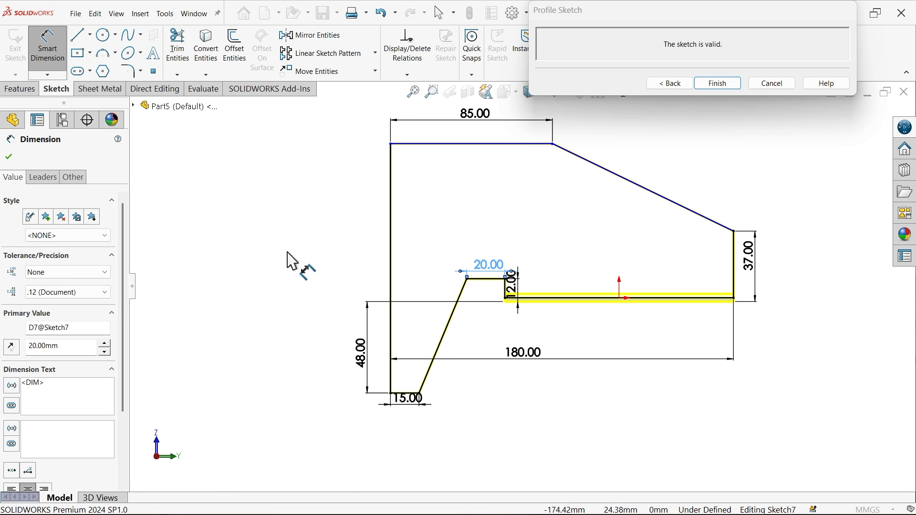
# Step: Dimension the profile's overall height from the top line to the leg's lower left corner as 150 mm
pyautogui.click(465, 150)
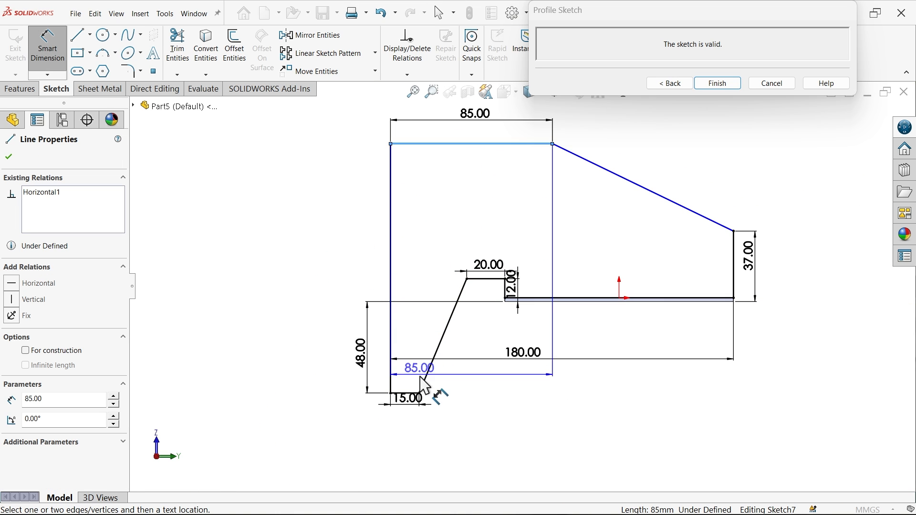
pyautogui.click(391, 394)
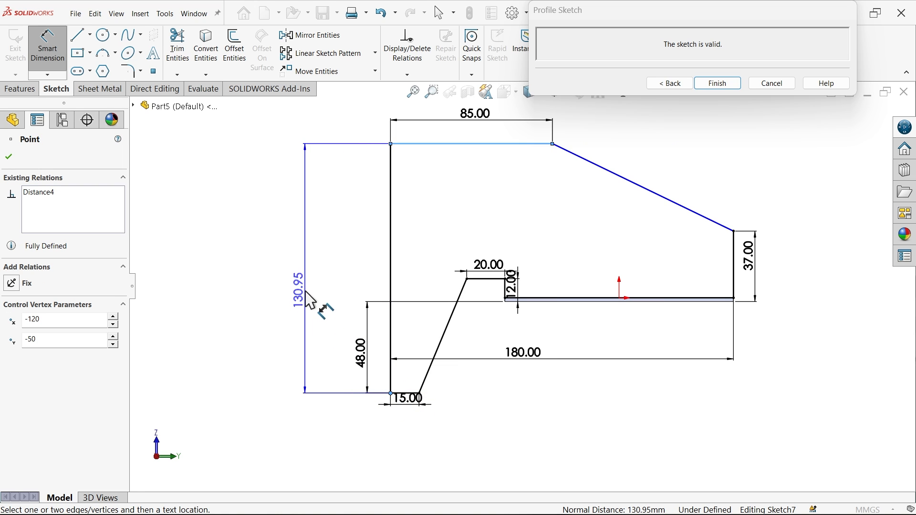
pyautogui.click(310, 282)
pyautogui.write('150')
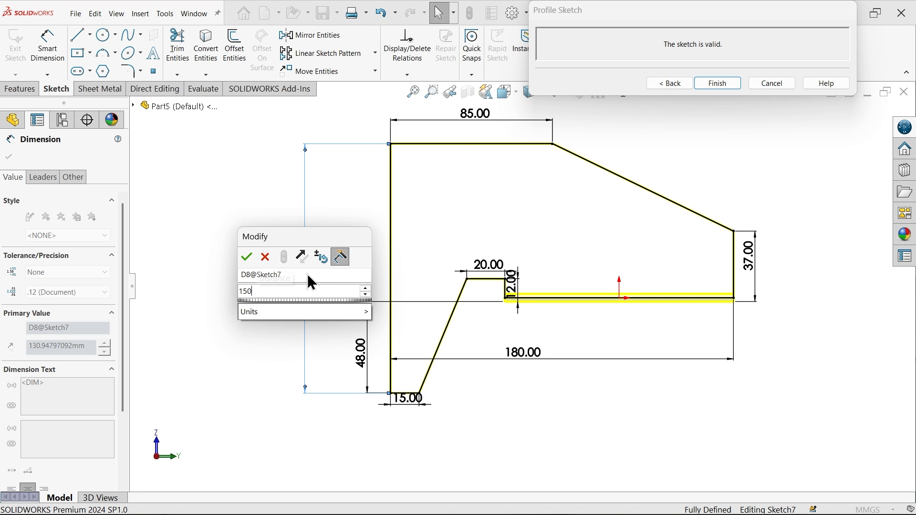
pyautogui.click(247, 259)
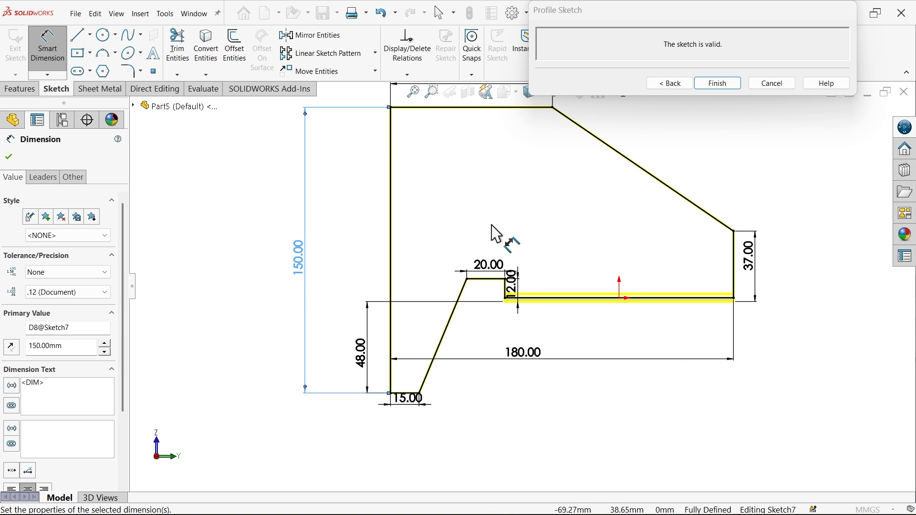
# Step: Sketch three circles of decreasing size inside the profile, running from the upper left area down below the slope toward the lower right
pyautogui.scroll(2, 496, 227)
pyautogui.scroll(-3, 535, 230)
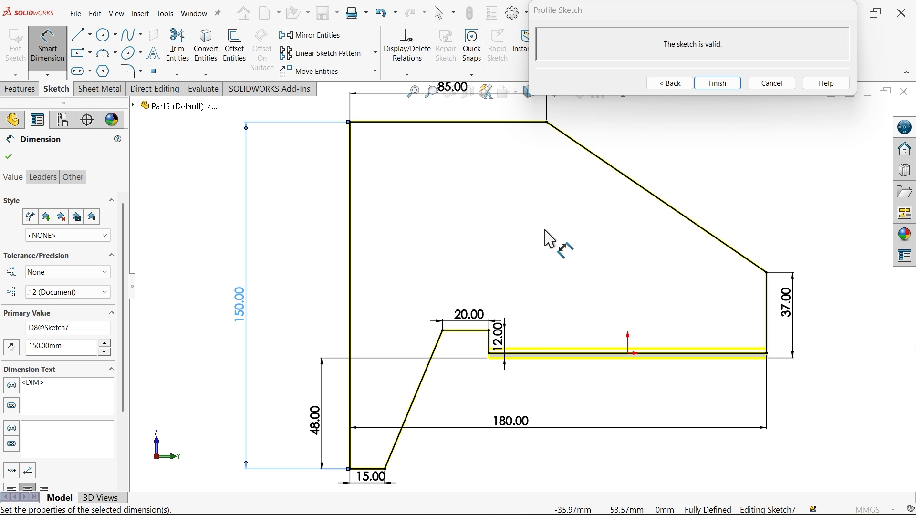
pyautogui.scroll(2, 544, 231)
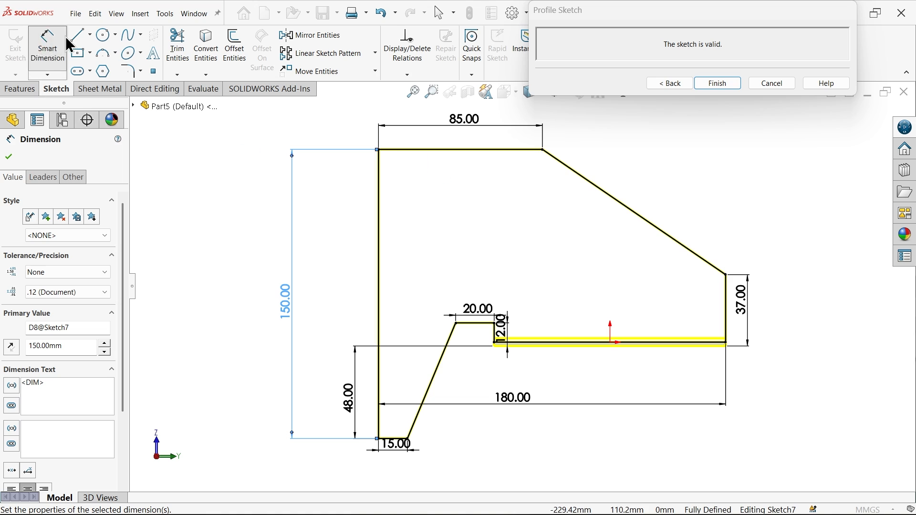
pyautogui.click(104, 35)
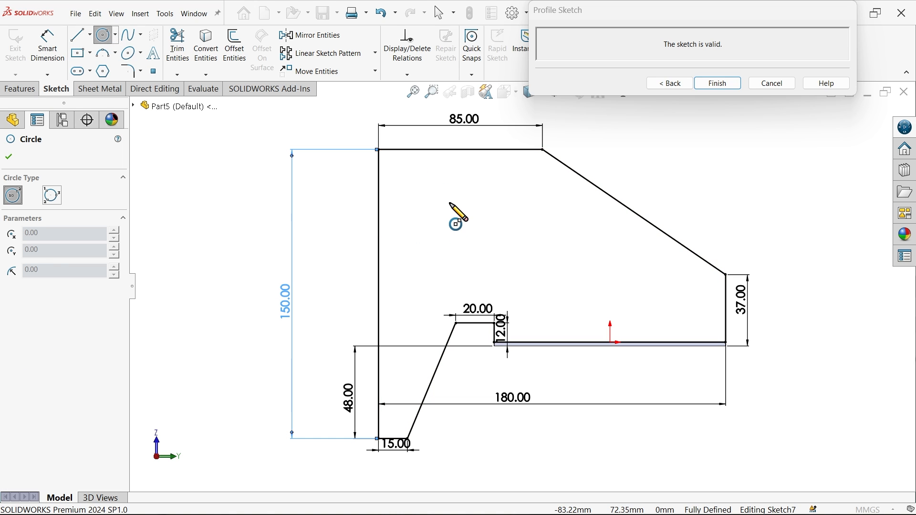
pyautogui.moveTo(450, 202); pyautogui.dragTo(476, 229)
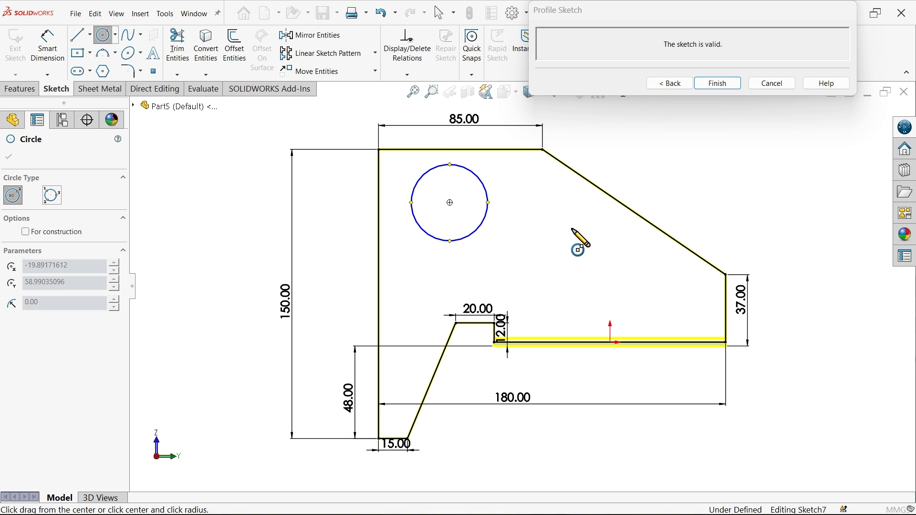
pyautogui.moveTo(572, 229); pyautogui.dragTo(592, 247)
pyautogui.moveTo(647, 291); pyautogui.dragTo(667, 290)
pyautogui.press('Escape')
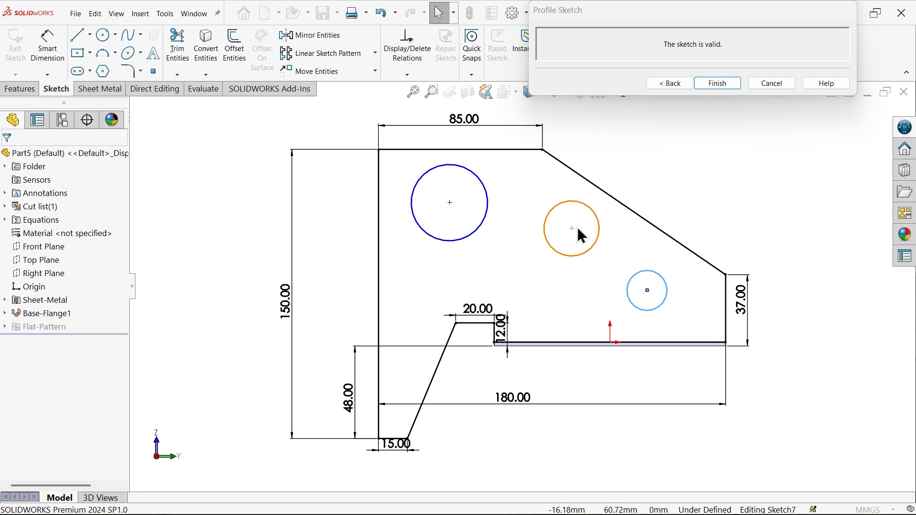
# Step: Apply an Equal relation between the middle circle and the large upper left circle
pyautogui.click(558, 253)
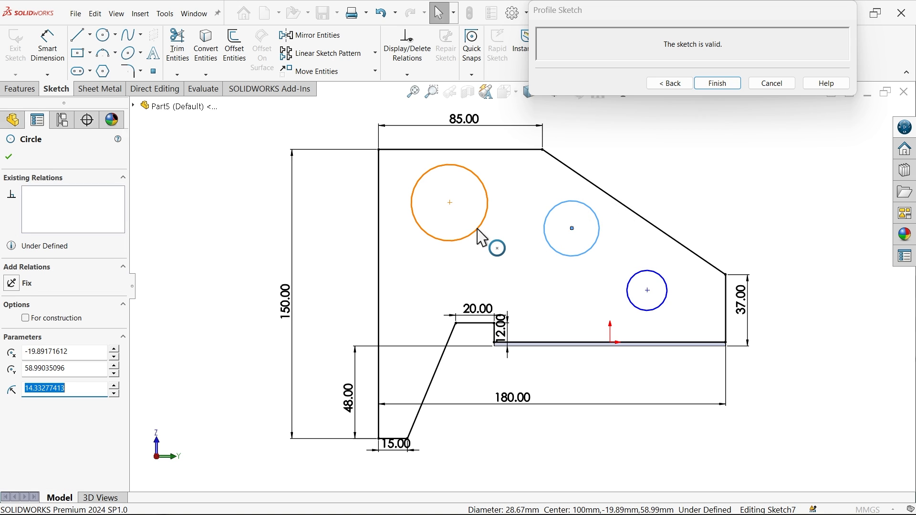
pyautogui.keyDown('ctrl'); pyautogui.click(482, 237); pyautogui.keyUp('ctrl')
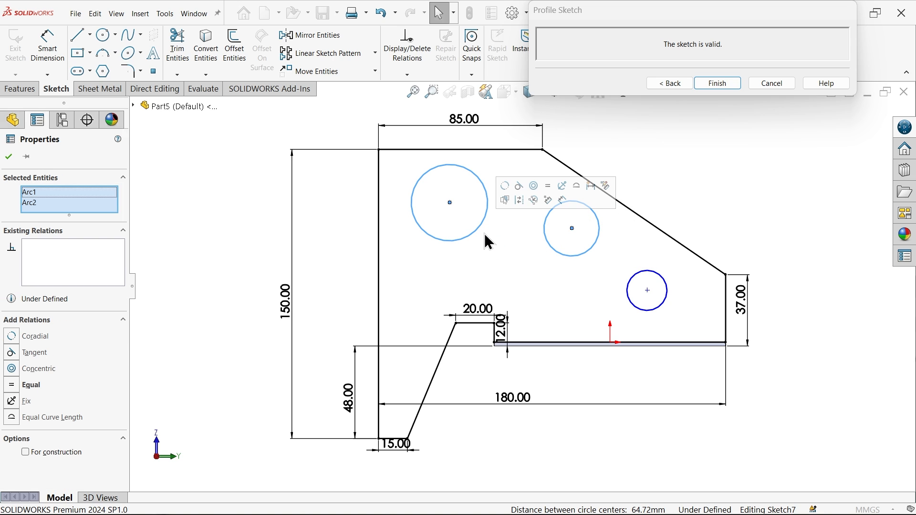
pyautogui.click(548, 187)
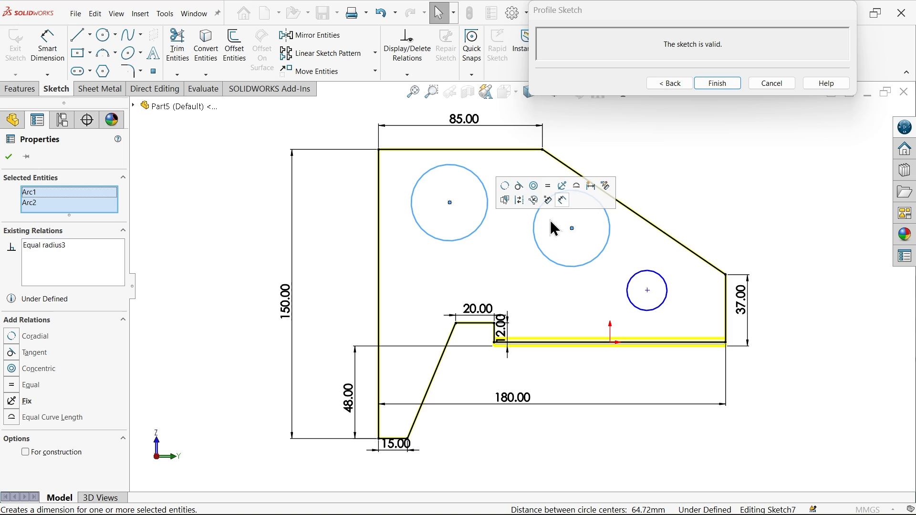
# Step: Dimension the upper left circle's diameter to 30 mm
pyautogui.click(56, 50)
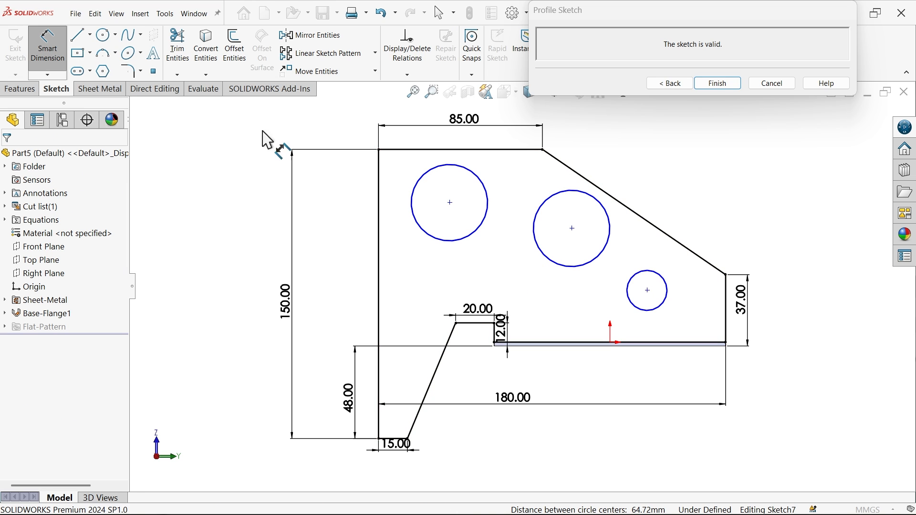
pyautogui.click(474, 241)
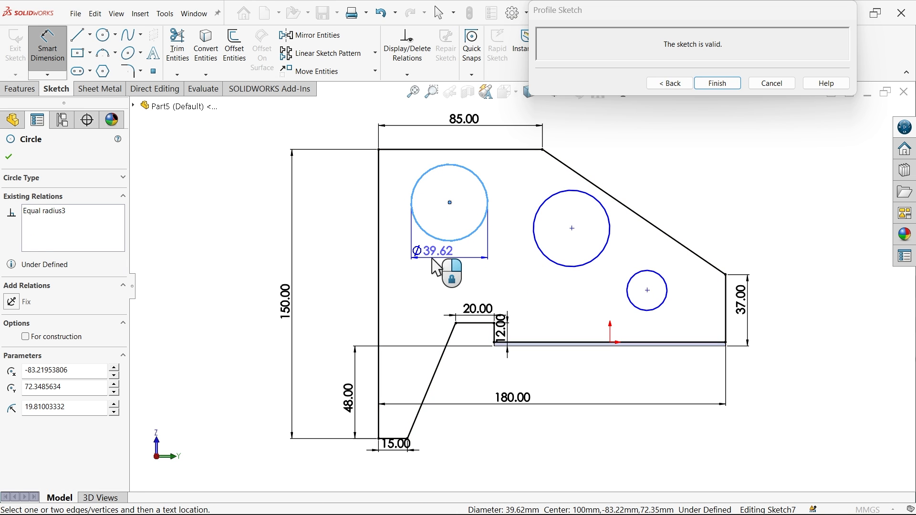
pyautogui.click(443, 262)
pyautogui.write('30')
pyautogui.click(373, 240)
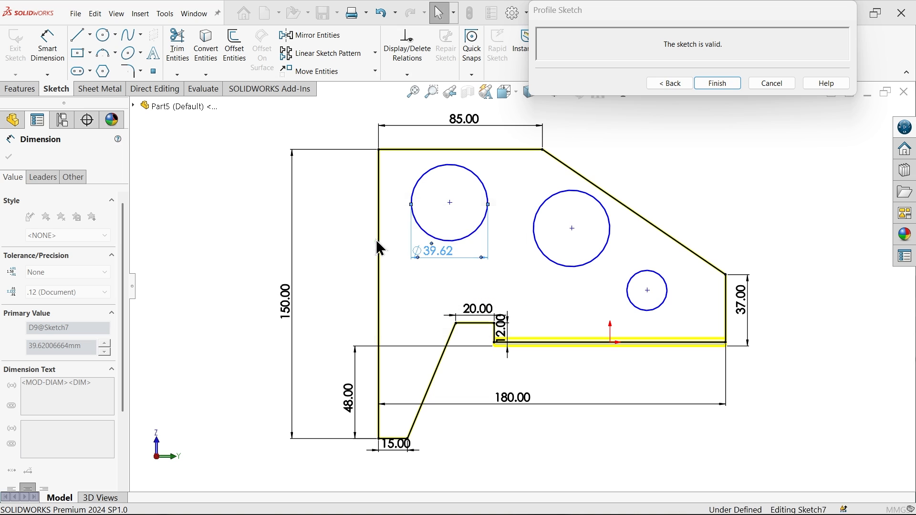
# Step: Dimension the smallest circle, near the profile's lower right, to a diameter of 20 mm
pyautogui.click(667, 298)
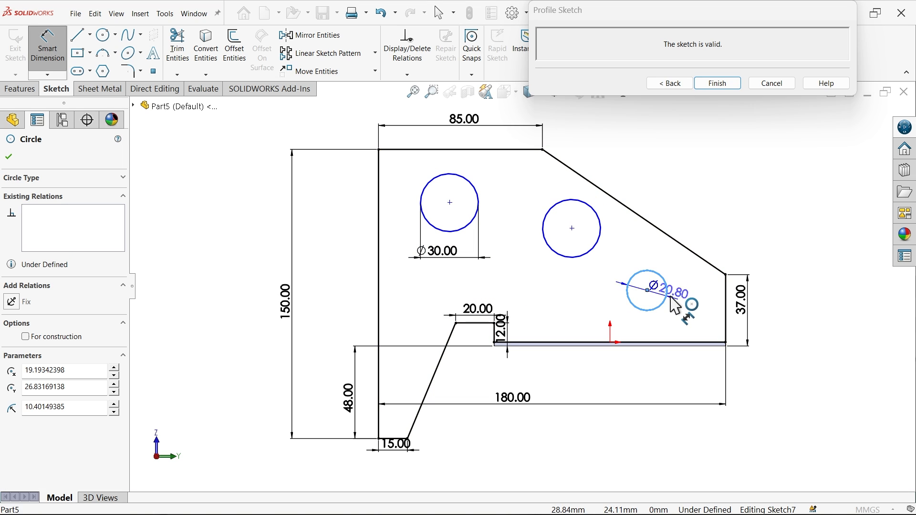
pyautogui.click(704, 308)
pyautogui.write('20')
pyautogui.click(634, 278)
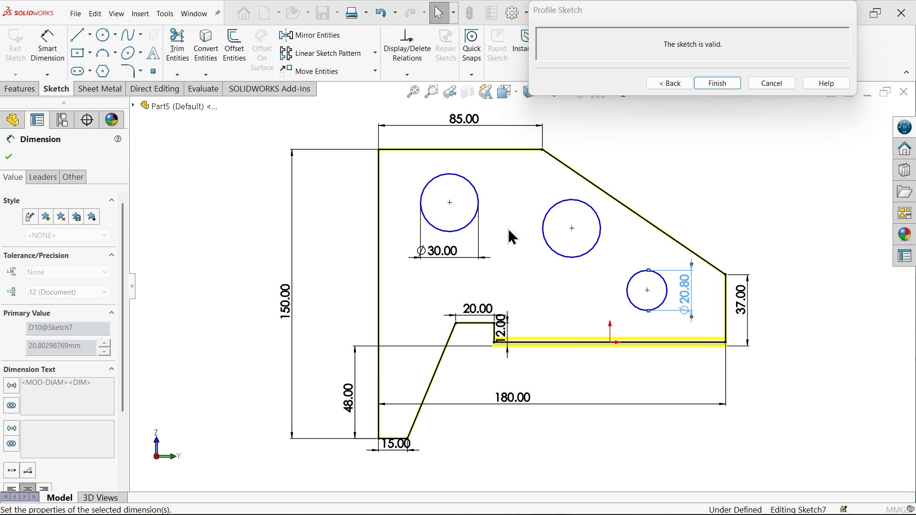
# Step: Dimension the horizontal distance from the profile's left vertical line to the upper left circle's center as 40 mm
pyautogui.click(450, 203)
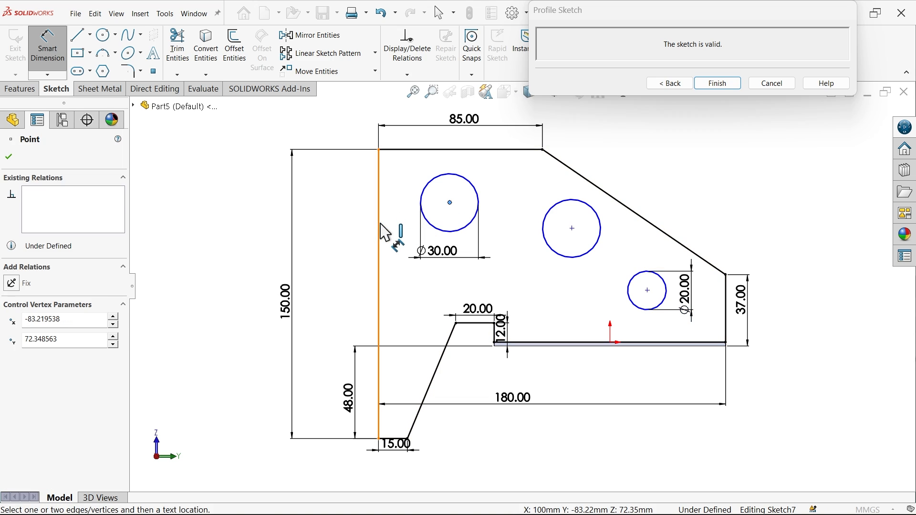
pyautogui.click(380, 228)
pyautogui.press('z')
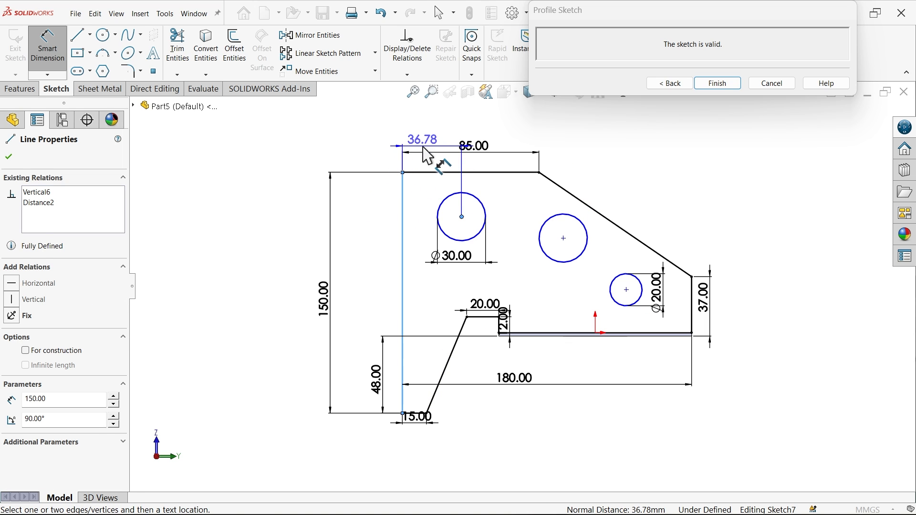
pyautogui.click(430, 134)
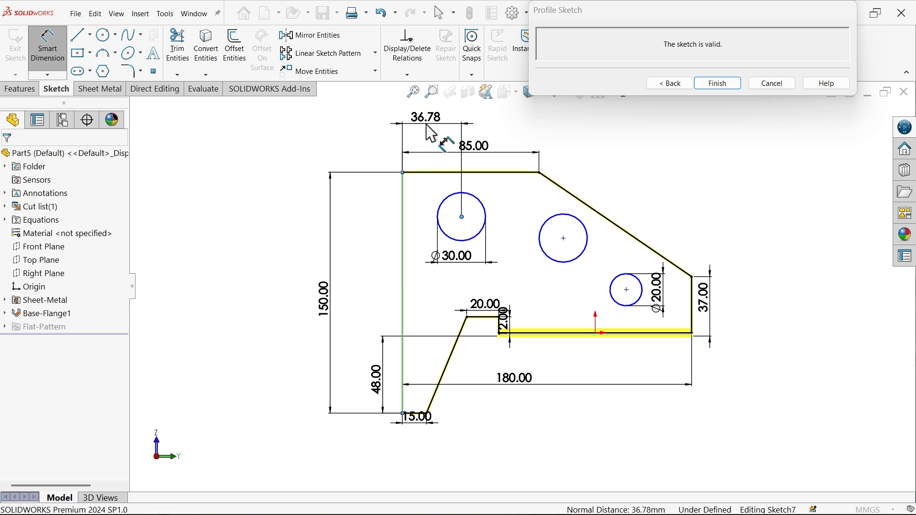
pyautogui.write('40')
pyautogui.click(370, 108)
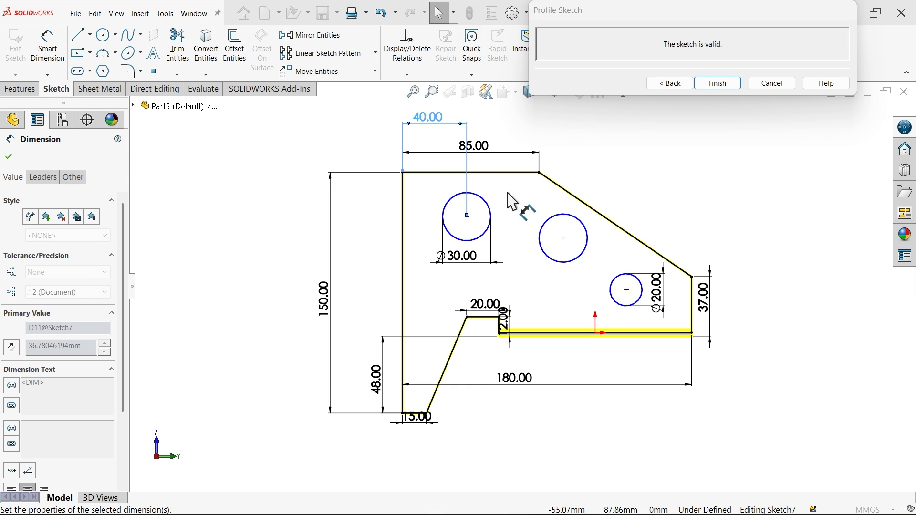
# Step: Dimension the horizontal distance between the centers of the upper left and middle circles as 65 mm
pyautogui.click(590, 257)
pyautogui.click(490, 232)
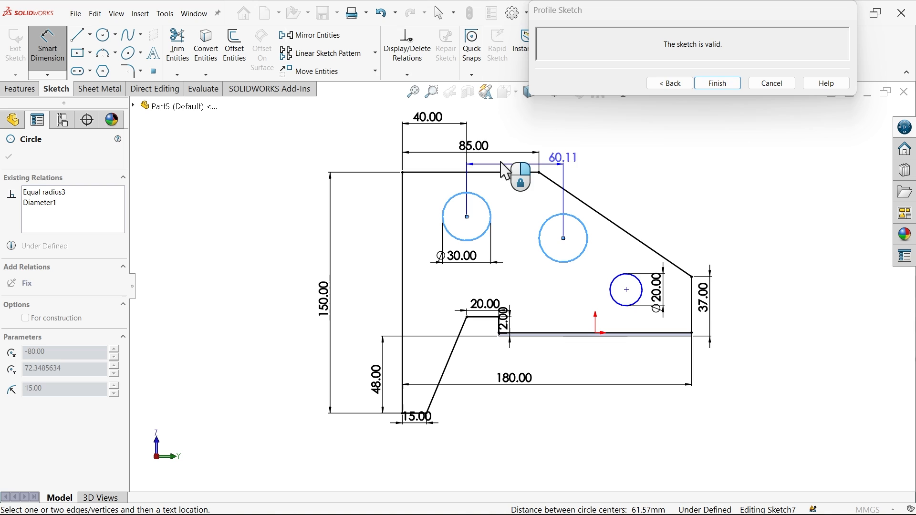
pyautogui.click(518, 134)
pyautogui.write('6')
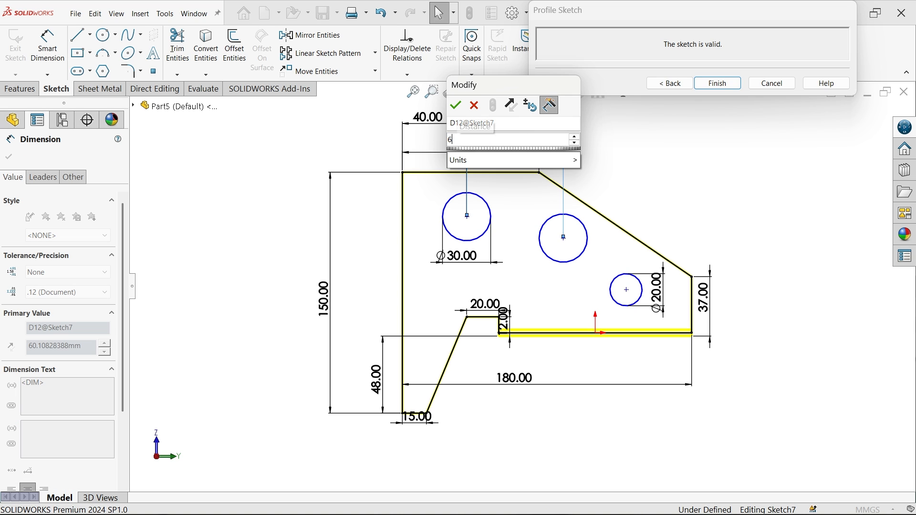
pyautogui.write('5')
pyautogui.press('Return')
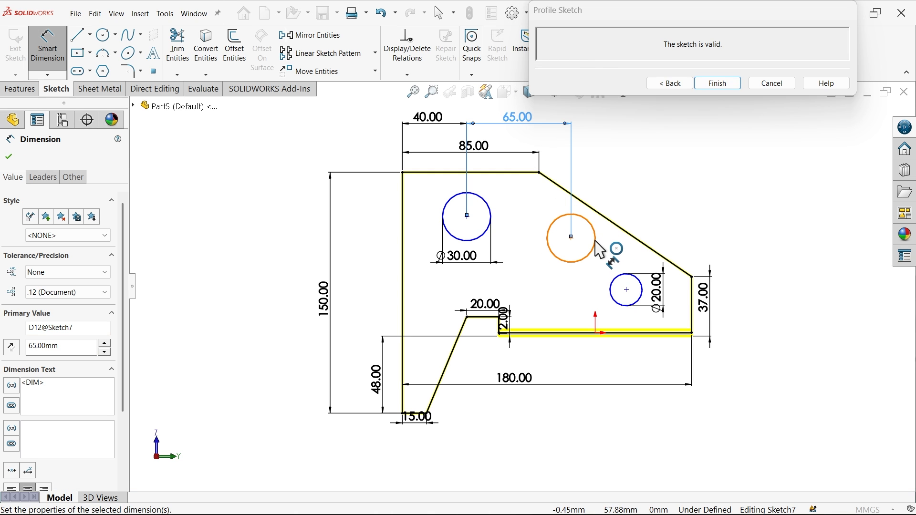
# Step: Dimension the horizontal distance between the centers of the middle circle and the smallest circle as 40 mm
pyautogui.click(592, 255)
pyautogui.click(623, 286)
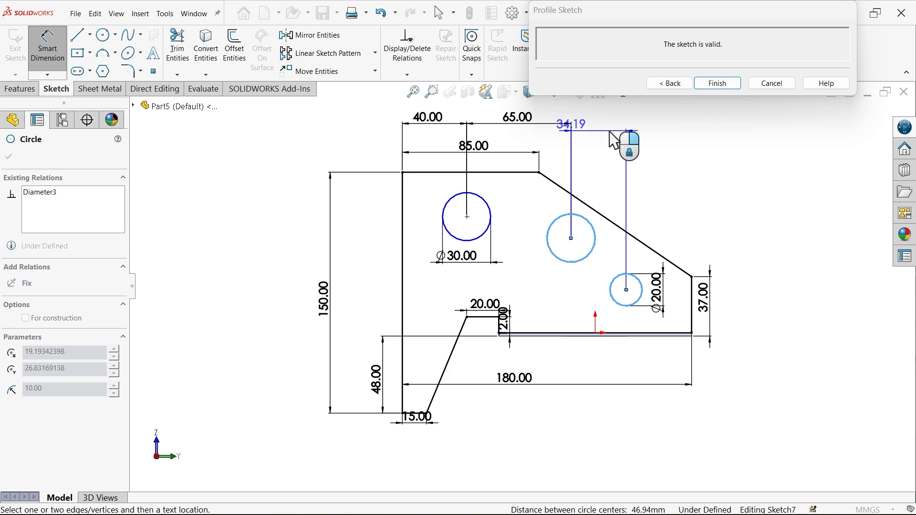
pyautogui.click(630, 143)
pyautogui.write('40')
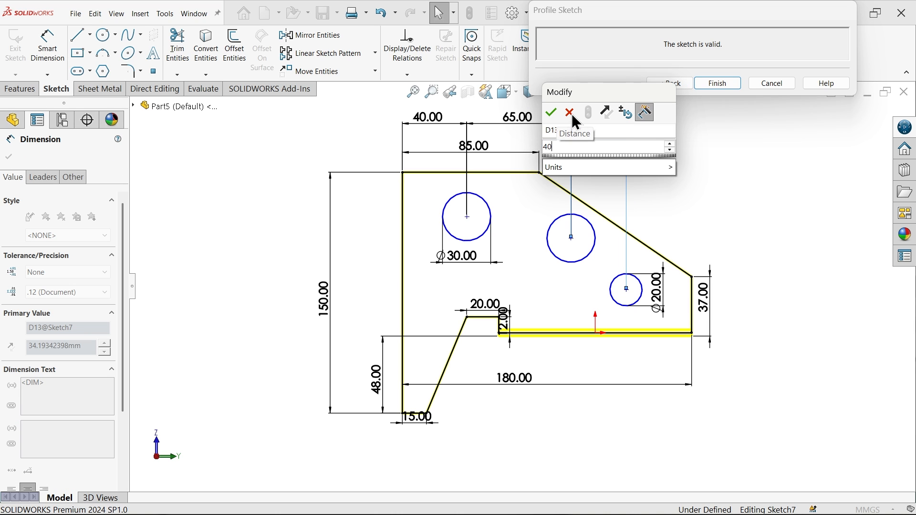
pyautogui.click(551, 112)
pyautogui.click(288, 195)
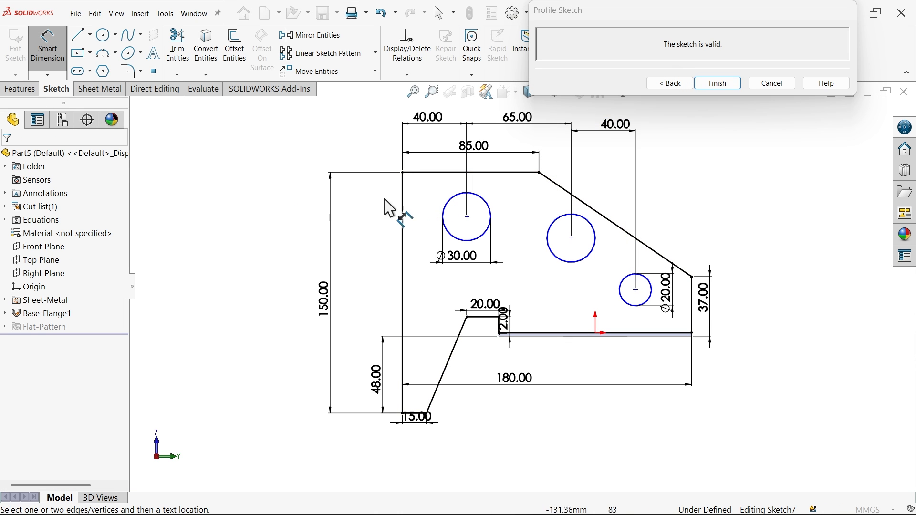
# Step: Dimension the vertical distance from the profile's top line to the upper left circle's center as 30 mm
pyautogui.click(449, 233)
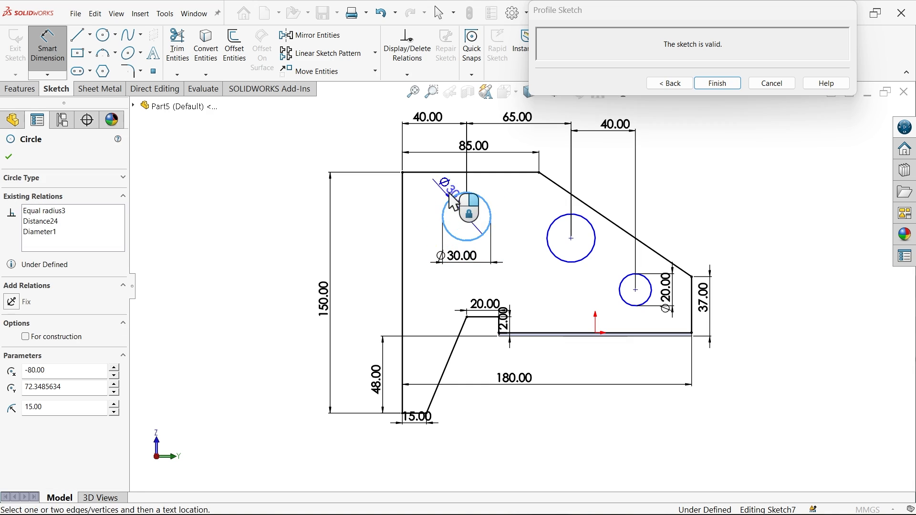
pyautogui.click(455, 174)
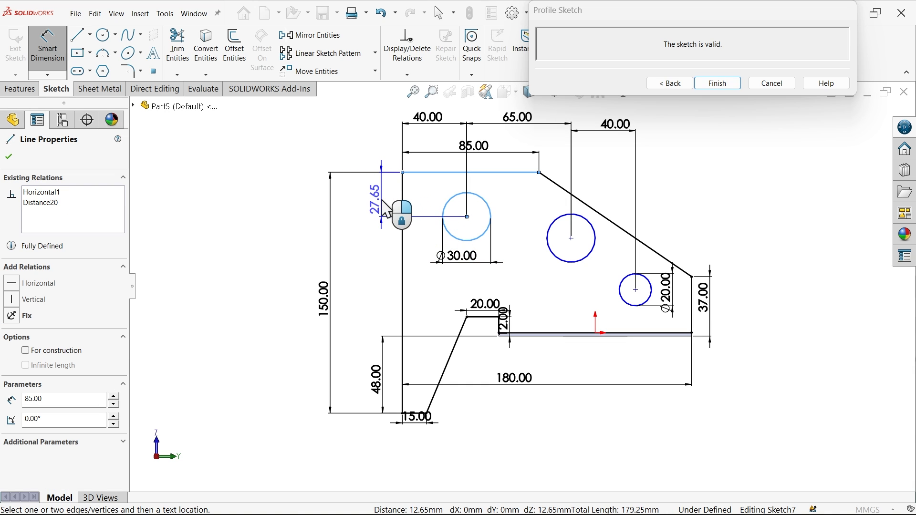
pyautogui.click(383, 202)
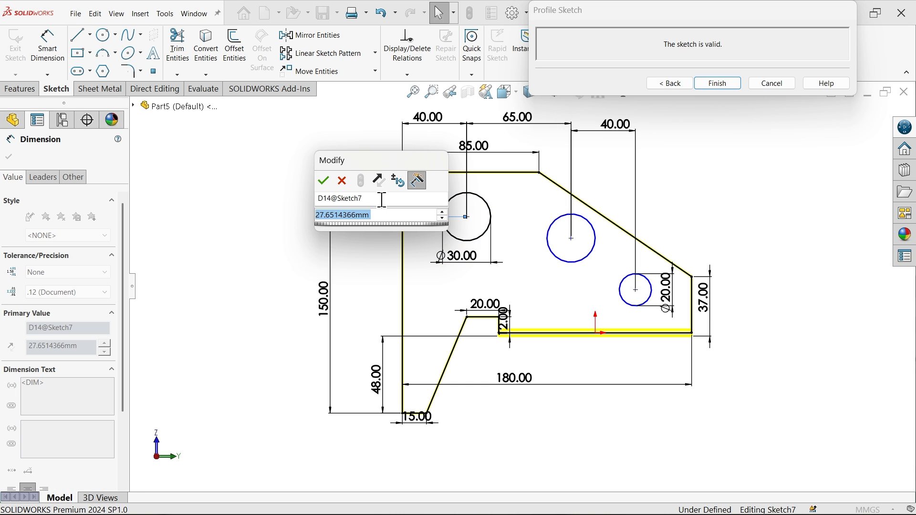
pyautogui.write('30')
pyautogui.click(324, 181)
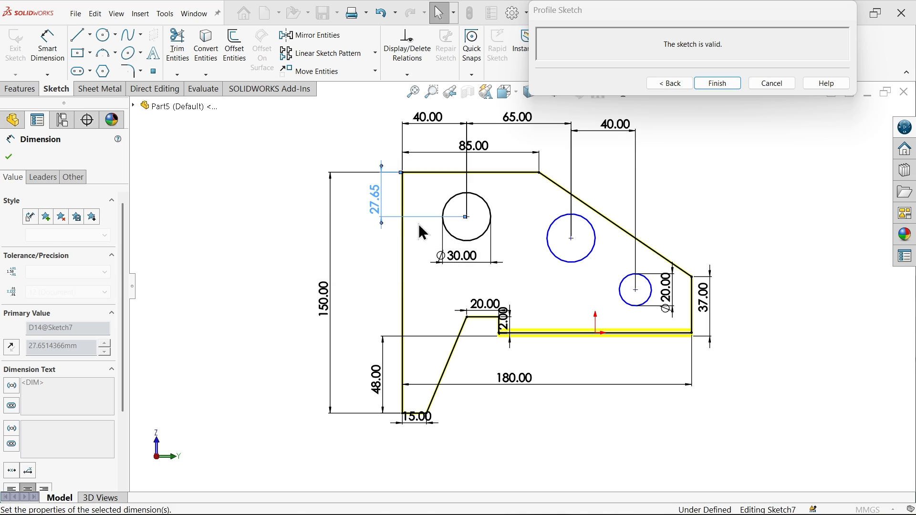
# Step: Dimension the vertical distance between the centers of the upper left and middle circles as 15 mm
pyautogui.click(555, 259)
pyautogui.click(444, 225)
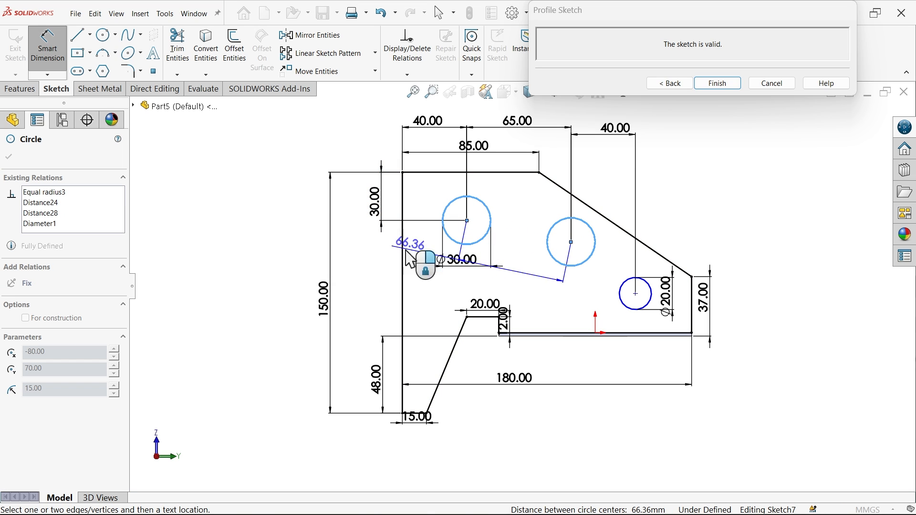
pyautogui.click(351, 237)
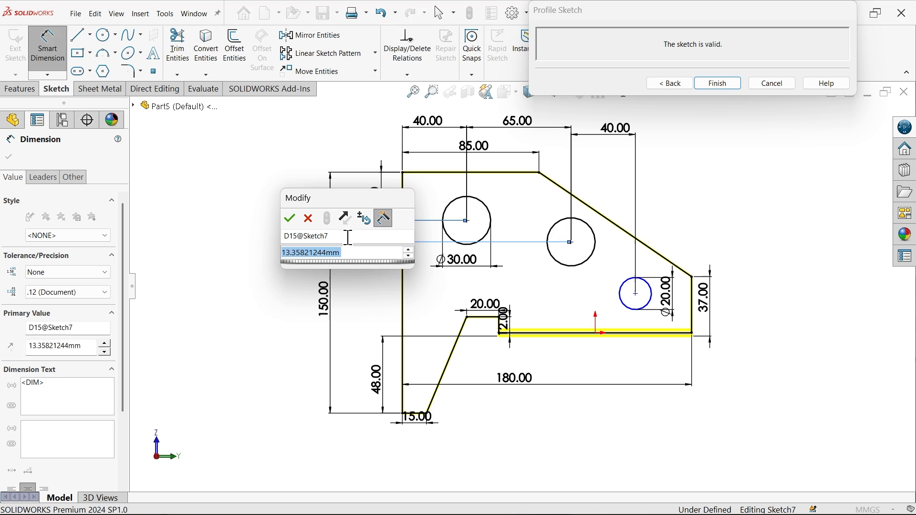
pyautogui.write('15')
pyautogui.click(289, 218)
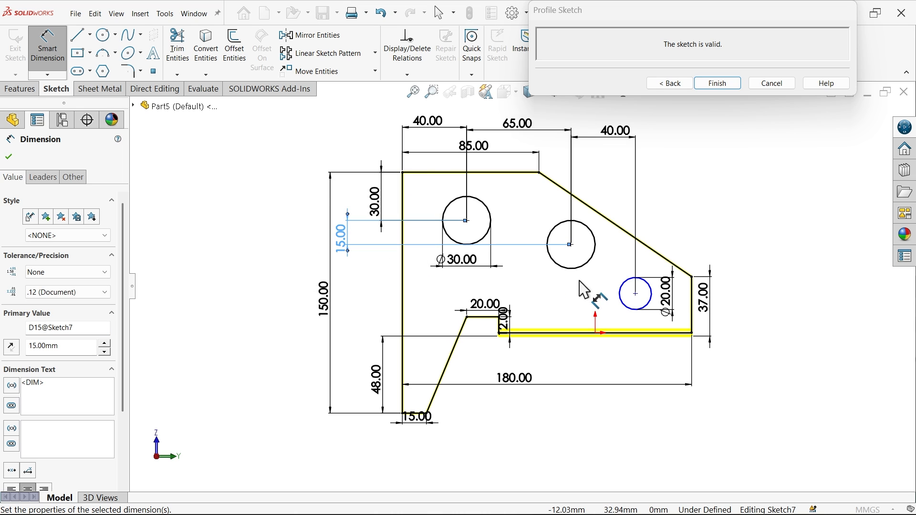
# Step: Dimension the vertical distance between the centers of the middle circle and the smallest circle as 35 mm
pyautogui.scroll(-3, 589, 289)
pyautogui.click(634, 316)
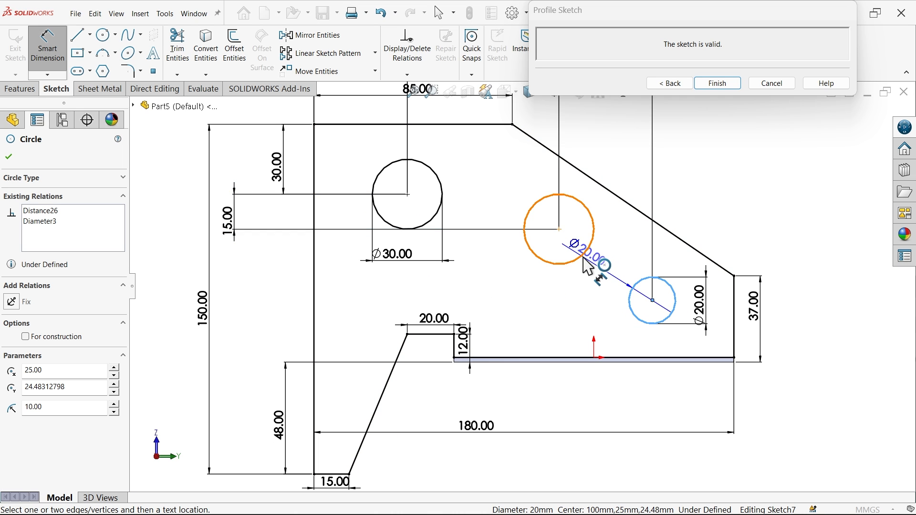
pyautogui.click(581, 257)
pyautogui.click(525, 280)
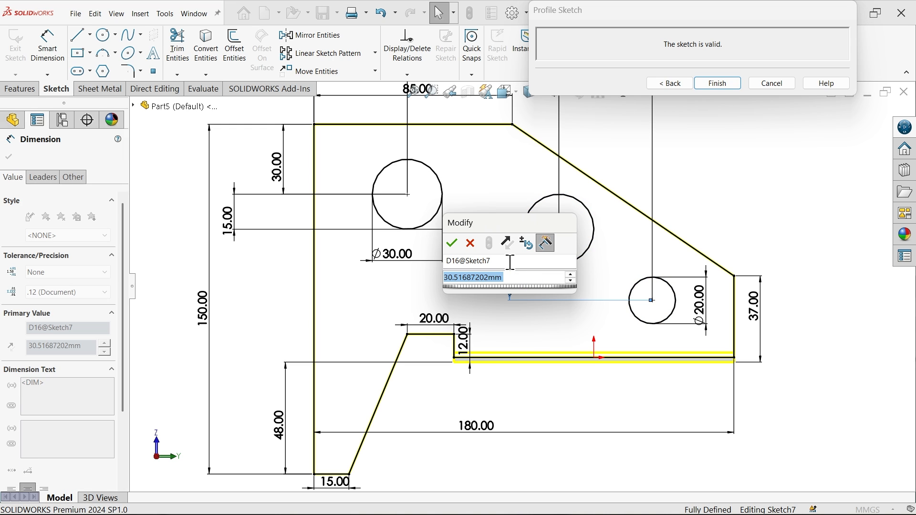
pyautogui.write('35')
pyautogui.click(456, 241)
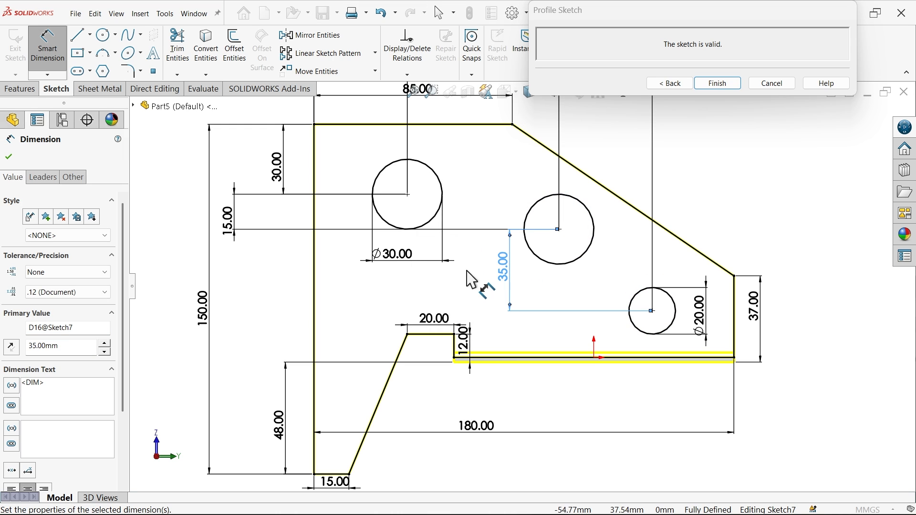
# Step: Return from the profile sketch to the edge flange settings, switch to the isometric view and create the flange with its 90° angle
pyautogui.scroll(3, 491, 255)
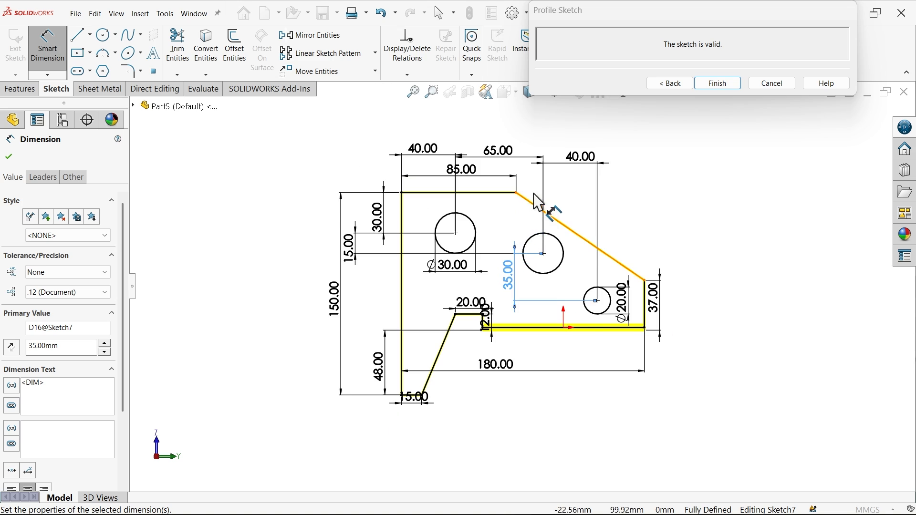
pyautogui.scroll(-2, 541, 195)
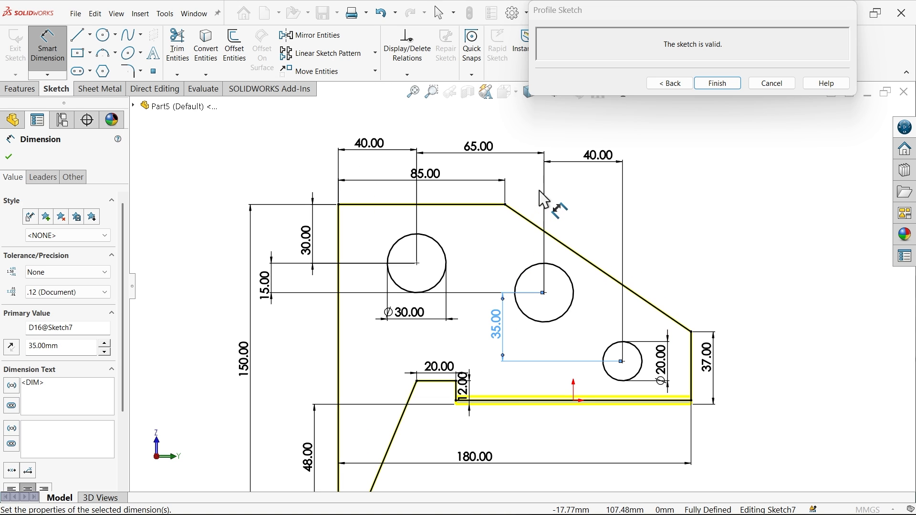
pyautogui.click(670, 83)
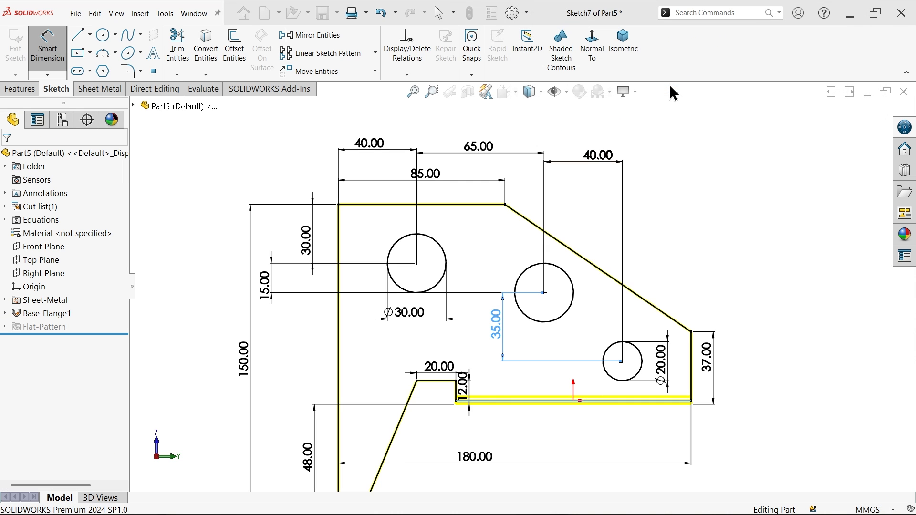
pyautogui.click(700, 59)
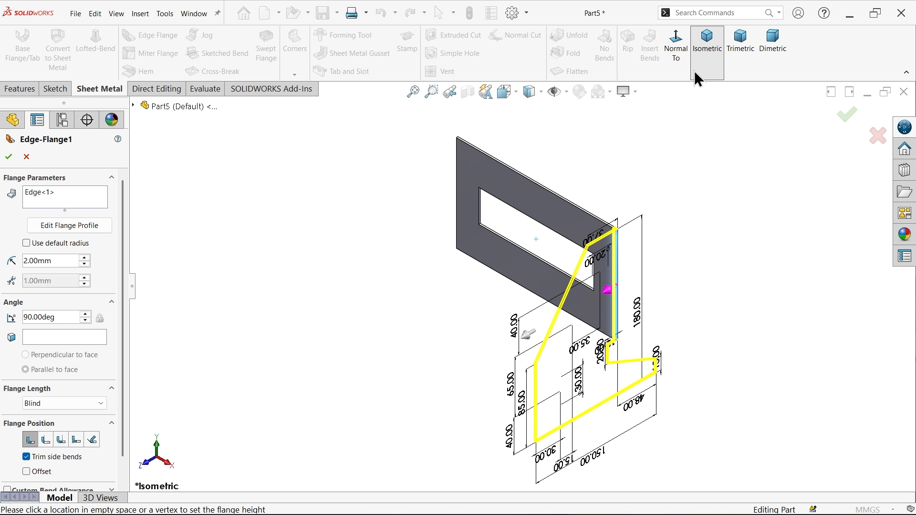
pyautogui.moveTo(125, 292); pyautogui.dragTo(135, 342)
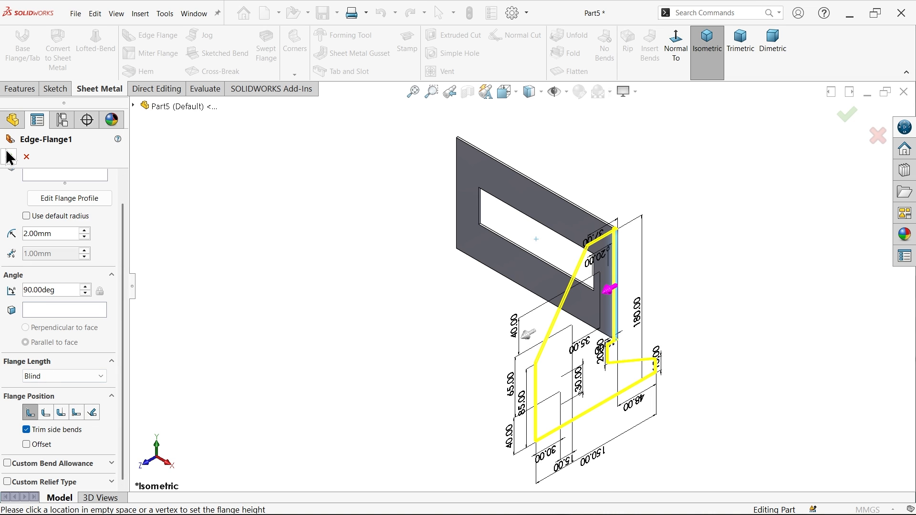
pyautogui.press('Return')
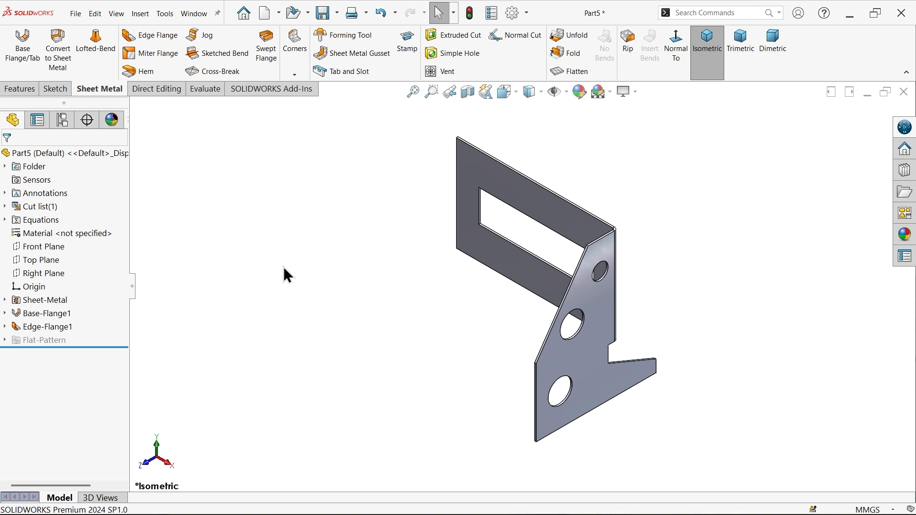
pyautogui.scroll(-1, 520, 308)
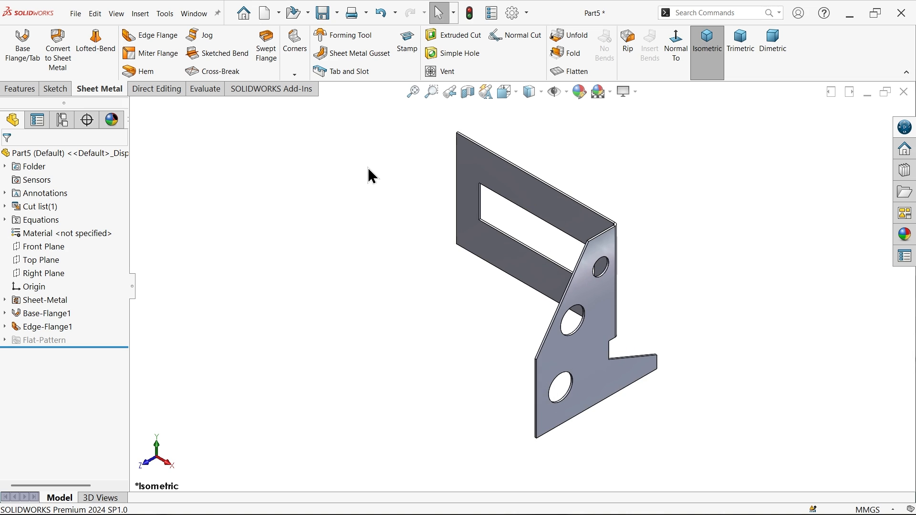
# Step: Mirror the side edge flange with its three holes about the Right Plane
pyautogui.click(18, 88)
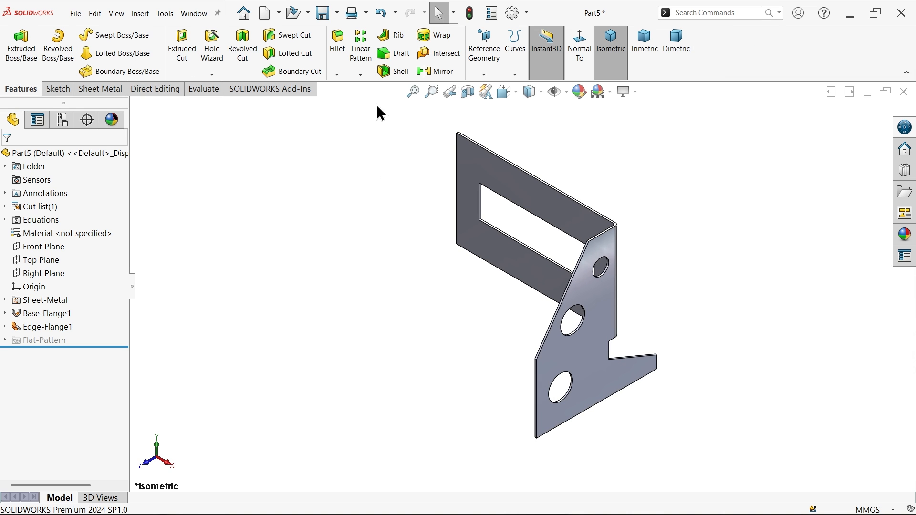
pyautogui.click(435, 71)
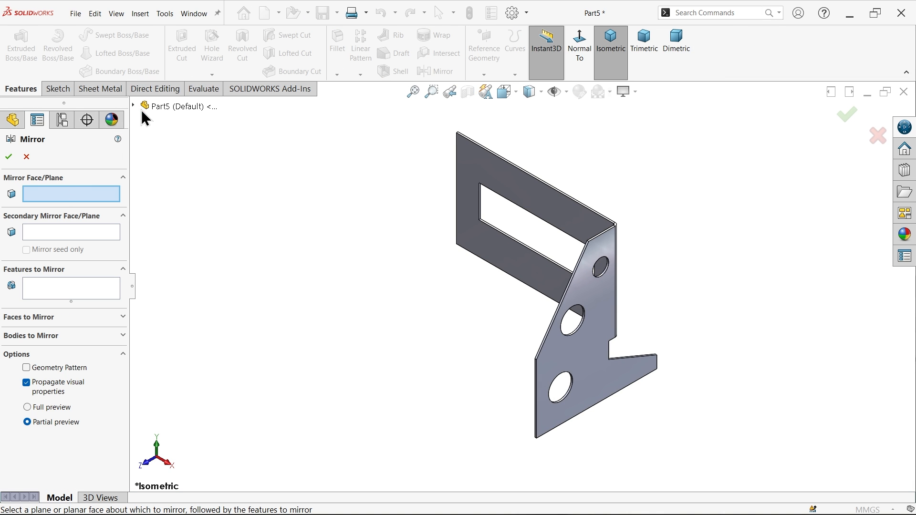
pyautogui.click(134, 106)
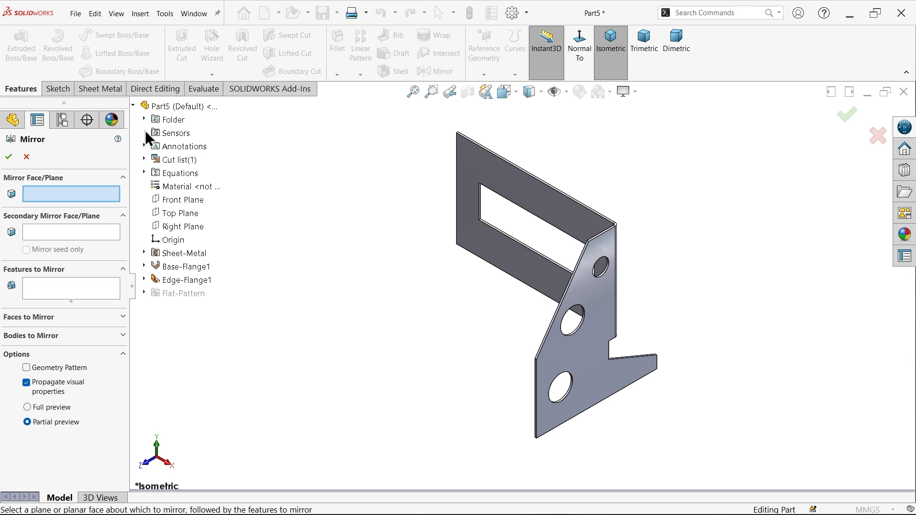
pyautogui.click(177, 229)
pyautogui.click(99, 295)
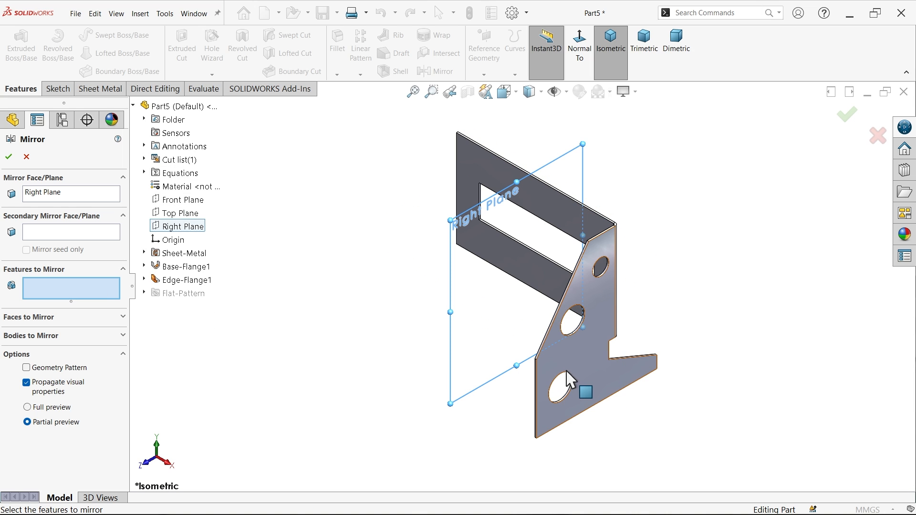
pyautogui.click(587, 380)
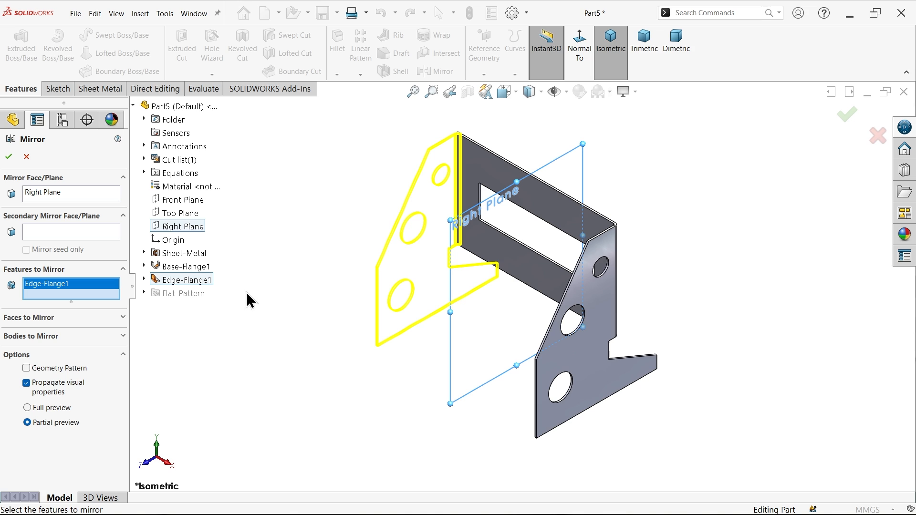
pyautogui.click(8, 157)
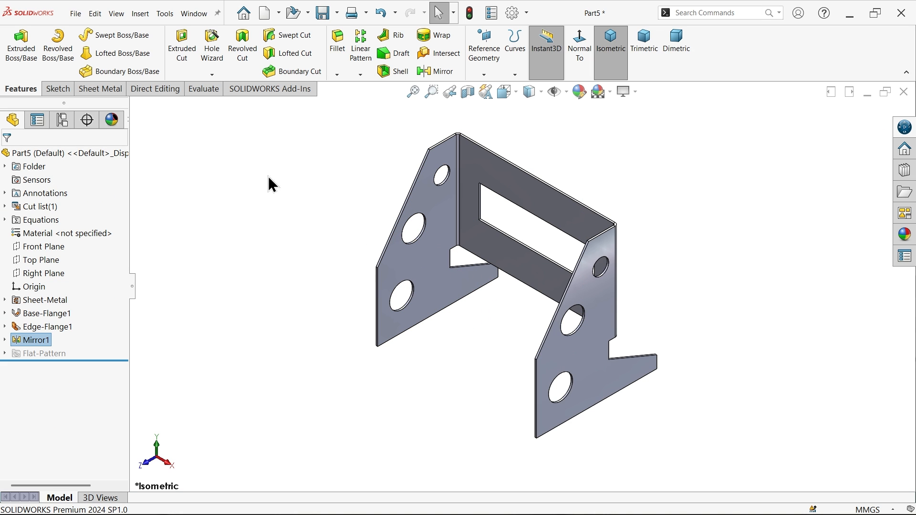
# Step: Start an inward edge flange on the lower edges of both side plates, overriding the default bend radius with 2 mm
pyautogui.click(95, 88)
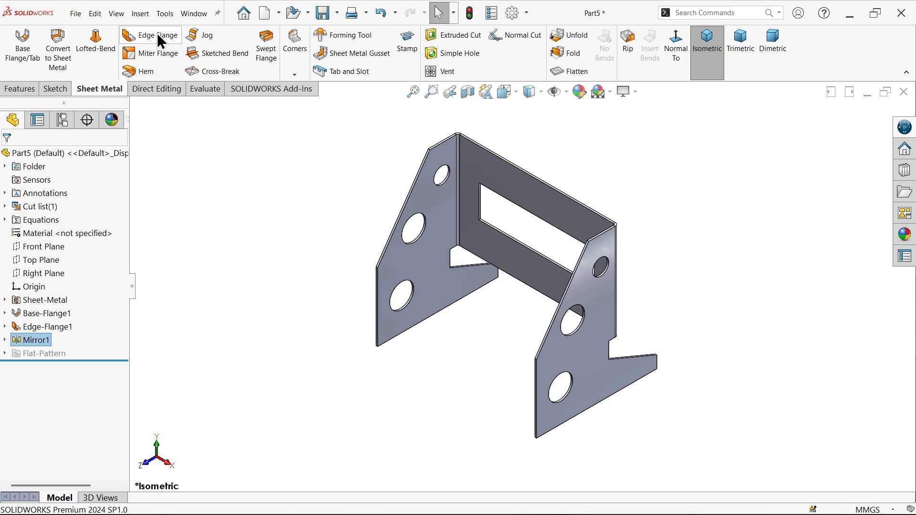
pyautogui.click(155, 36)
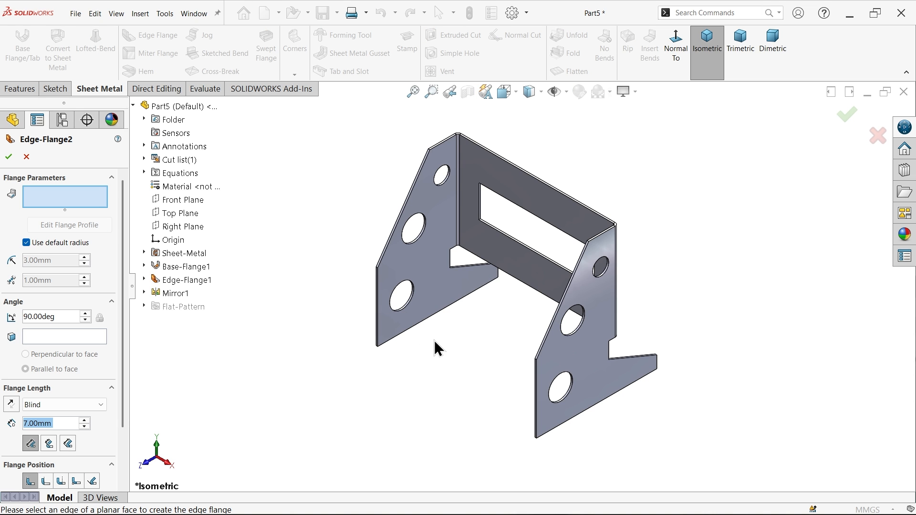
pyautogui.click(409, 329)
pyautogui.moveTo(476, 365); pyautogui.dragTo(551, 405, button='middle')
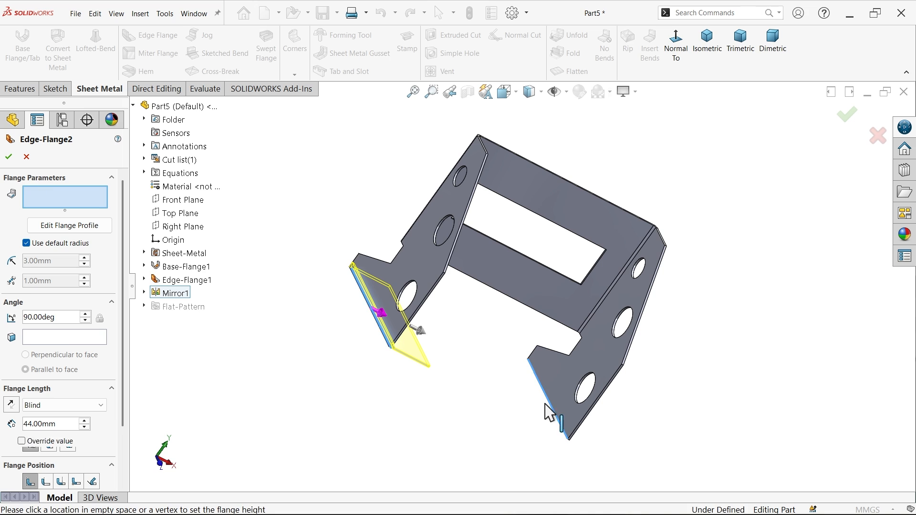
pyautogui.click(548, 409)
pyautogui.moveTo(485, 403); pyautogui.dragTo(432, 389, button='middle')
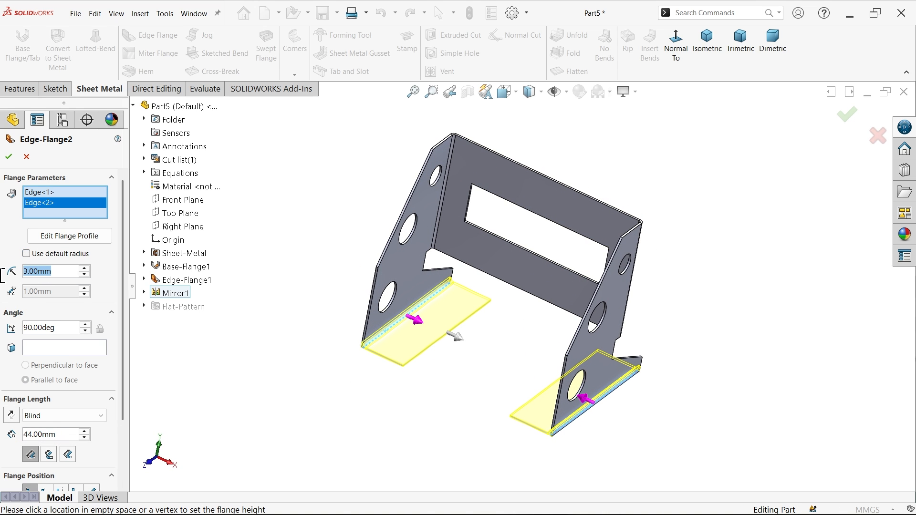
pyautogui.write('2')
pyautogui.press('Return')
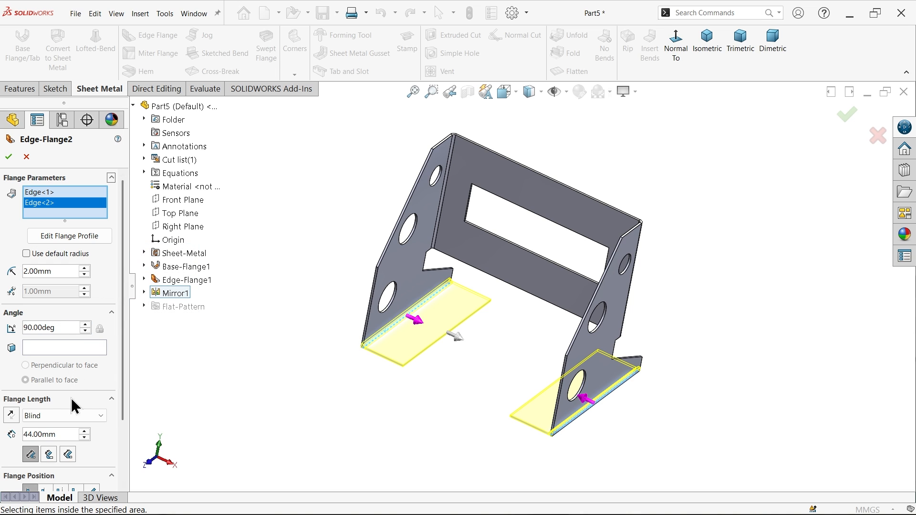
# Step: Set the flange length to 30 mm and create both lower flanges
pyautogui.moveTo(54, 435); pyautogui.dragTo(2, 426)
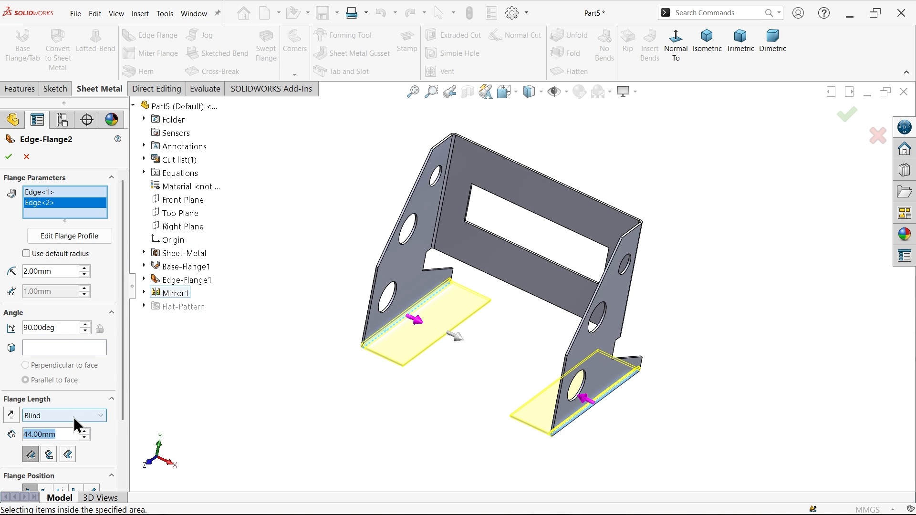
pyautogui.write('30')
pyautogui.press('Return')
pyautogui.moveTo(124, 365); pyautogui.dragTo(126, 432)
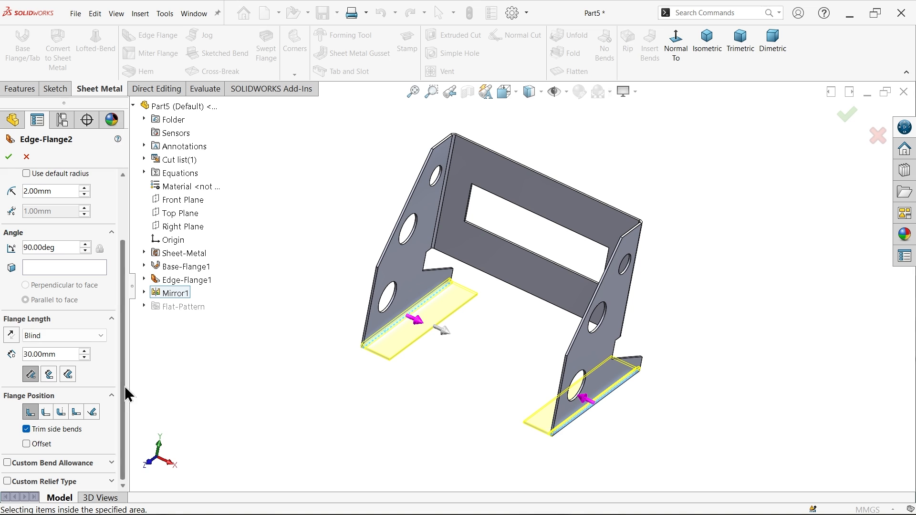
pyautogui.click(9, 158)
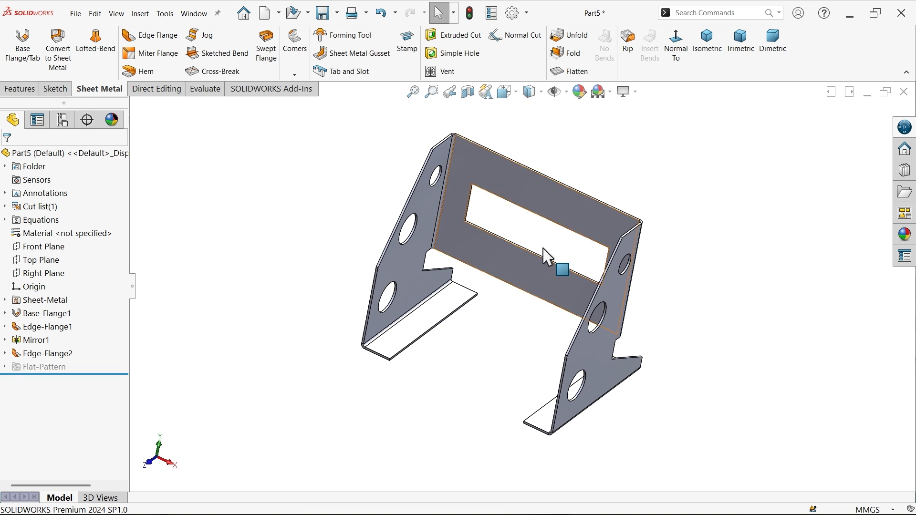
# Step: Toggle RealView Graphics for the model display and inspect the bracket with its two lower flanges
pyautogui.click(638, 93)
pyautogui.click(640, 121)
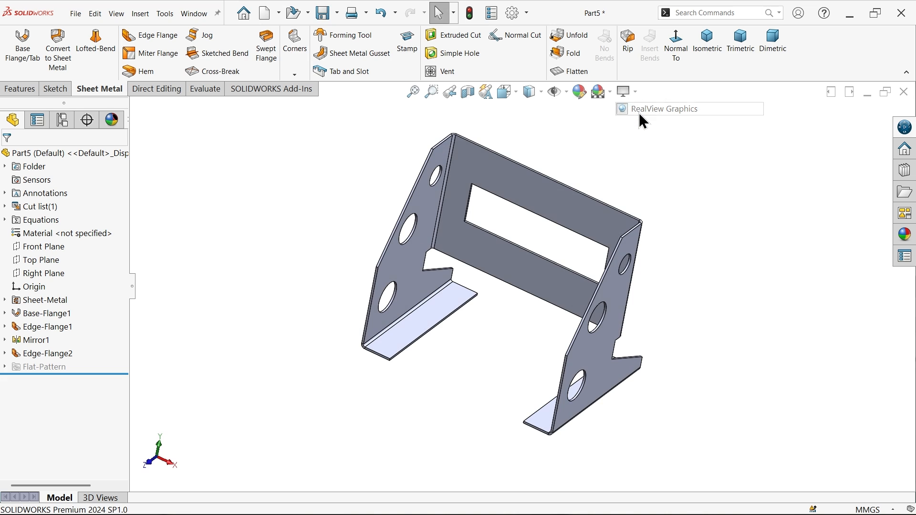
pyautogui.scroll(-3, 521, 299)
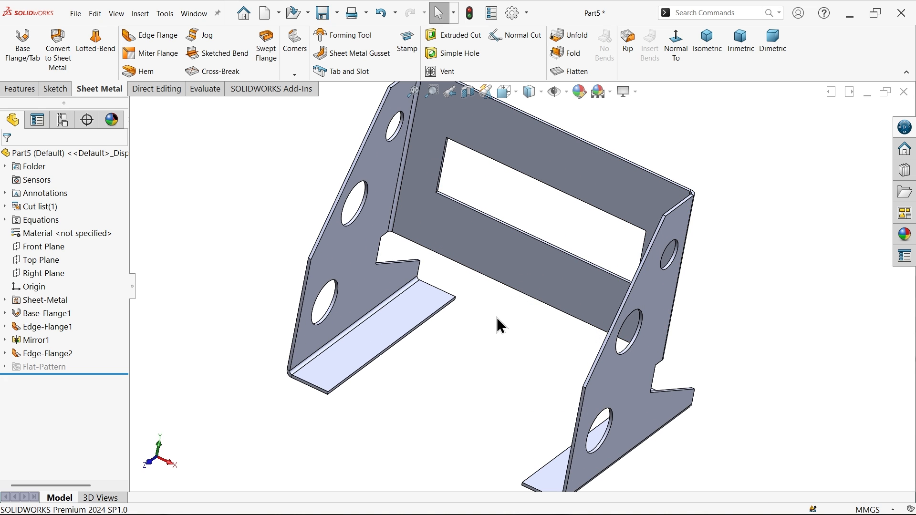
pyautogui.moveTo(497, 325); pyautogui.dragTo(472, 307, button='middle')
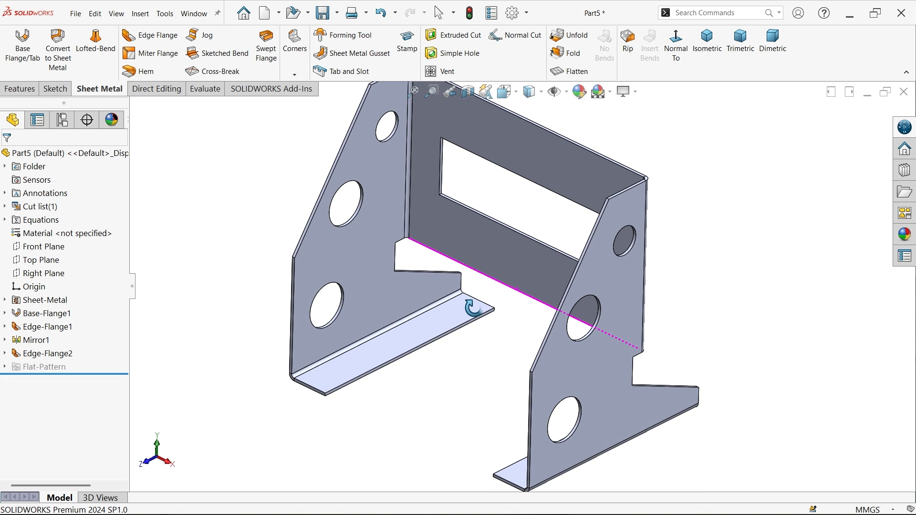
pyautogui.scroll(2, 474, 317)
pyautogui.scroll(-2, 496, 278)
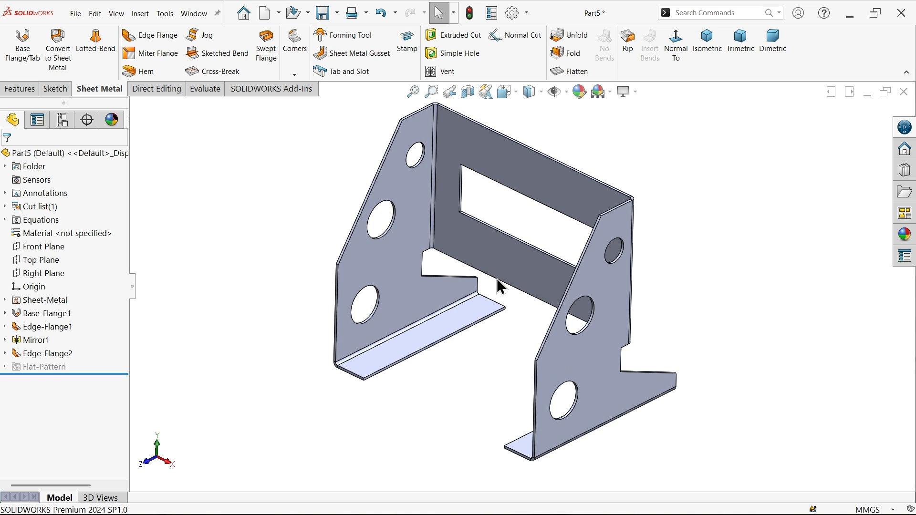
# Step: Assign Galvanized Steel from the Steel materials to the part and close the material library
pyautogui.rightClick(89, 235)
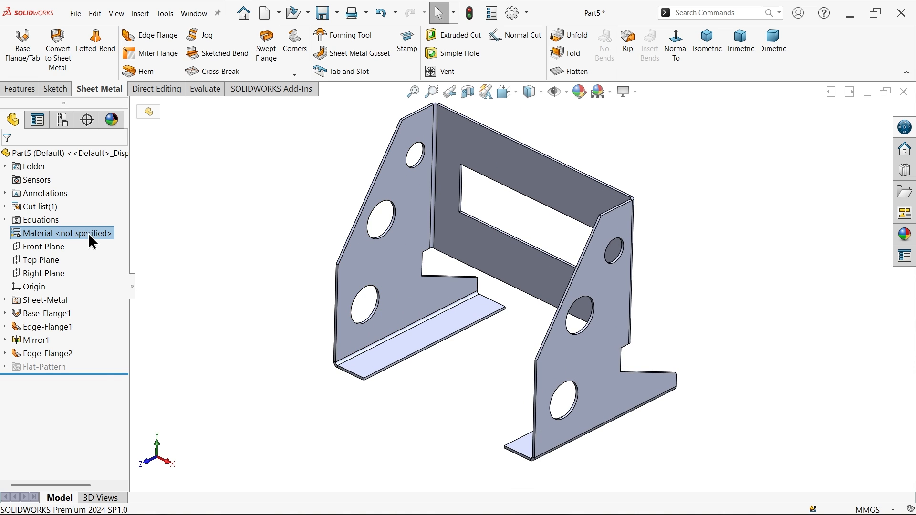
pyautogui.click(135, 244)
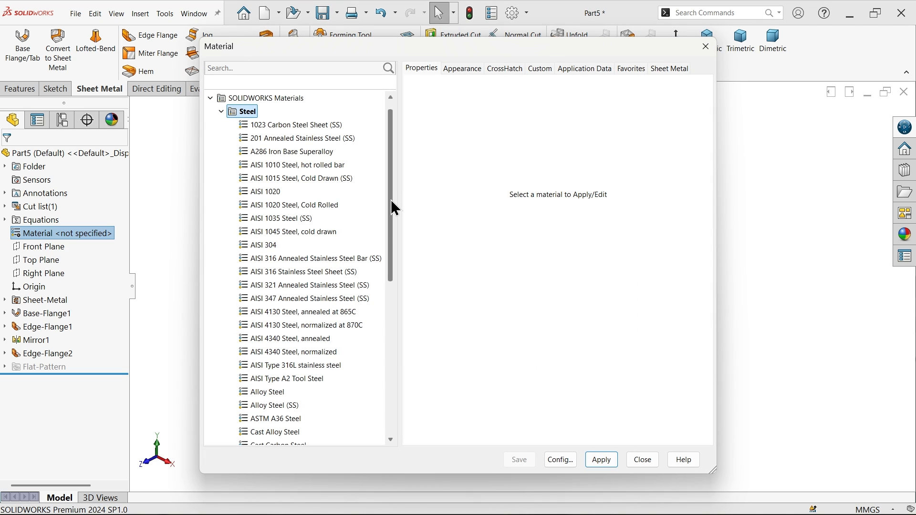
pyautogui.moveTo(391, 201); pyautogui.dragTo(391, 254)
pyautogui.click(281, 388)
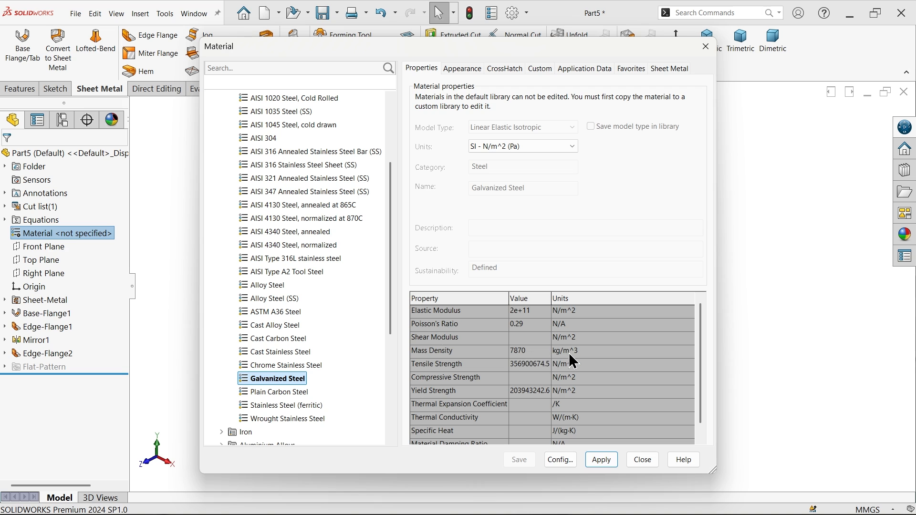
pyautogui.click(601, 460)
pyautogui.click(643, 460)
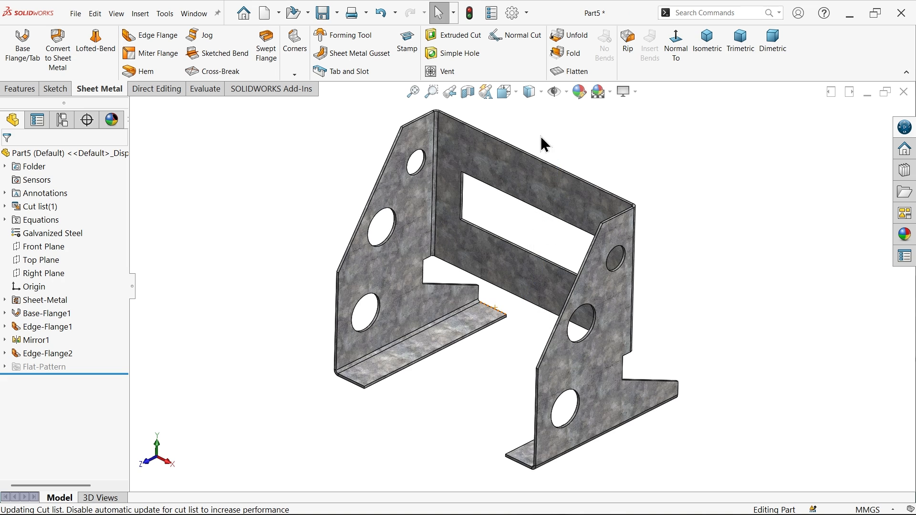
# Step: Give the whole part a matte steel appearance from the Metal library and colour it bright green
pyautogui.click(584, 93)
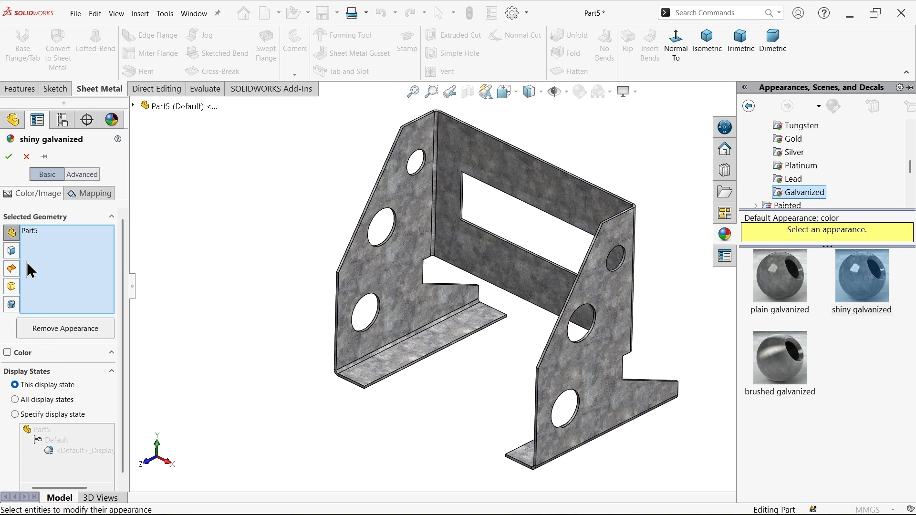
pyautogui.click(7, 353)
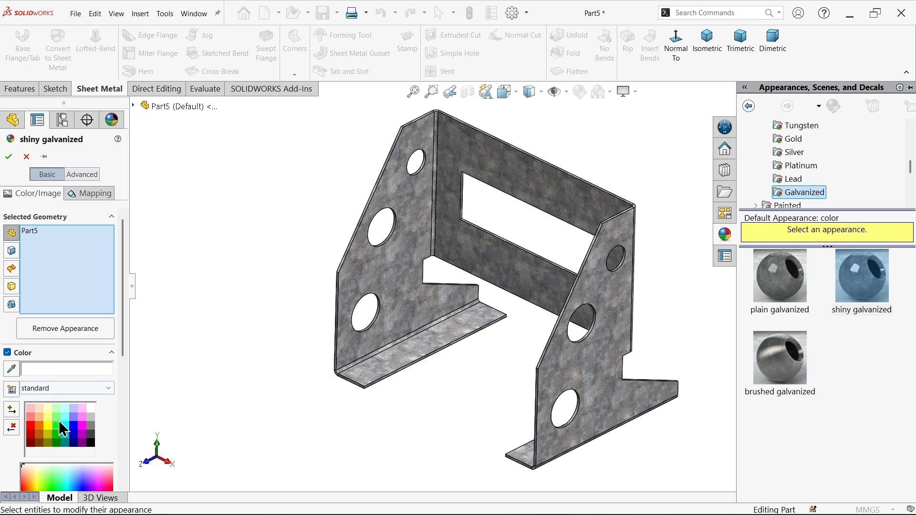
pyautogui.click(55, 426)
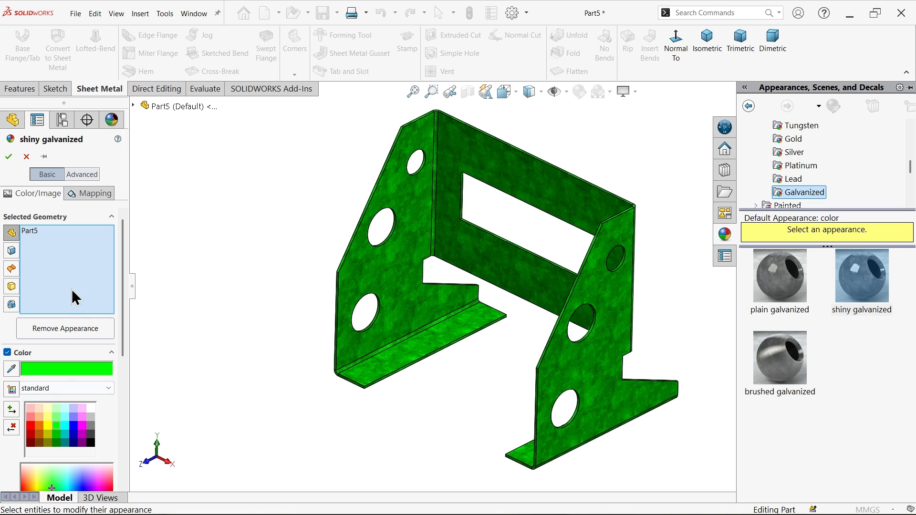
pyautogui.scroll(3, 798, 164)
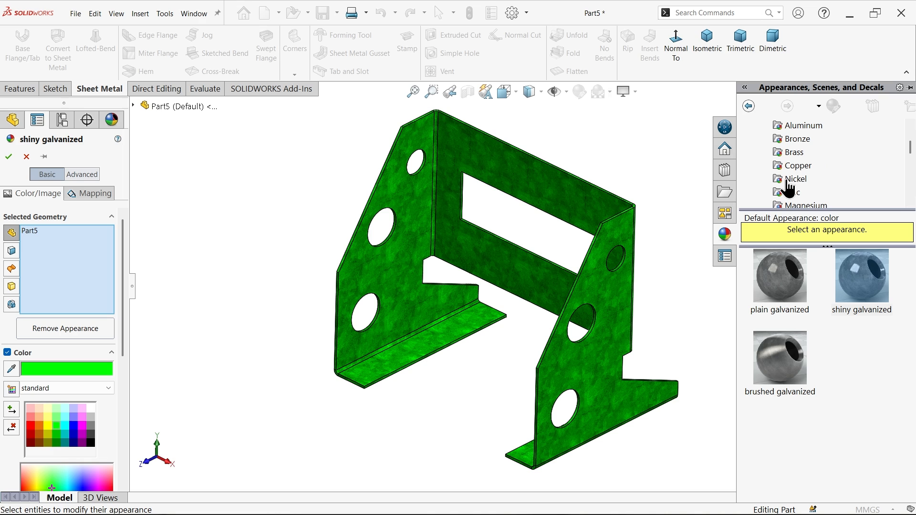
pyautogui.scroll(2, 801, 167)
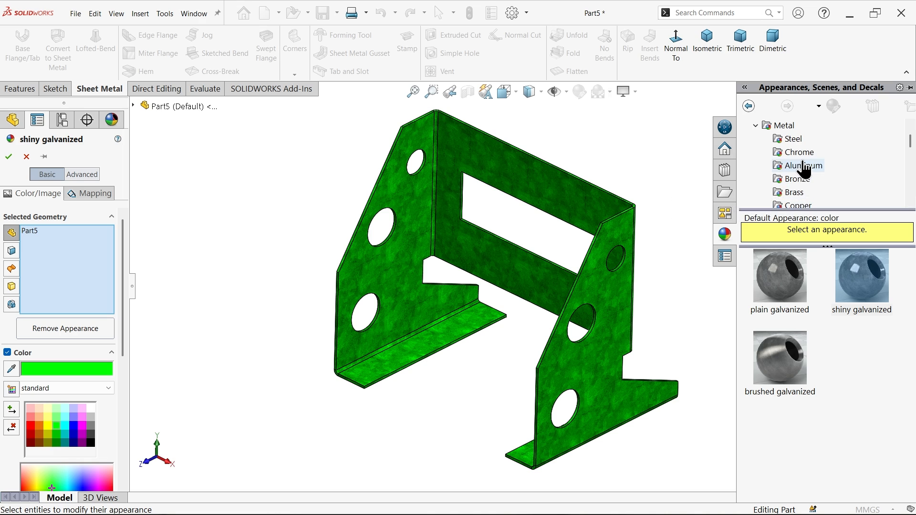
pyautogui.click(792, 140)
pyautogui.click(863, 361)
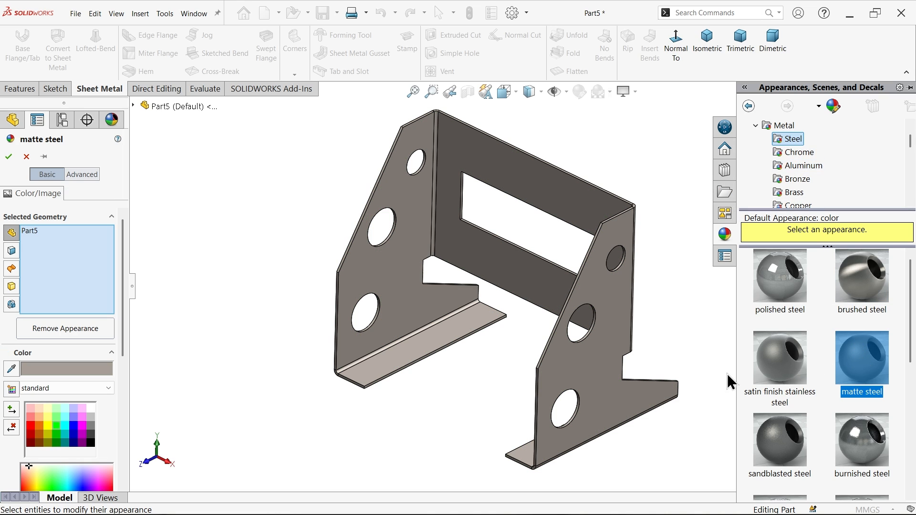
pyautogui.click(56, 428)
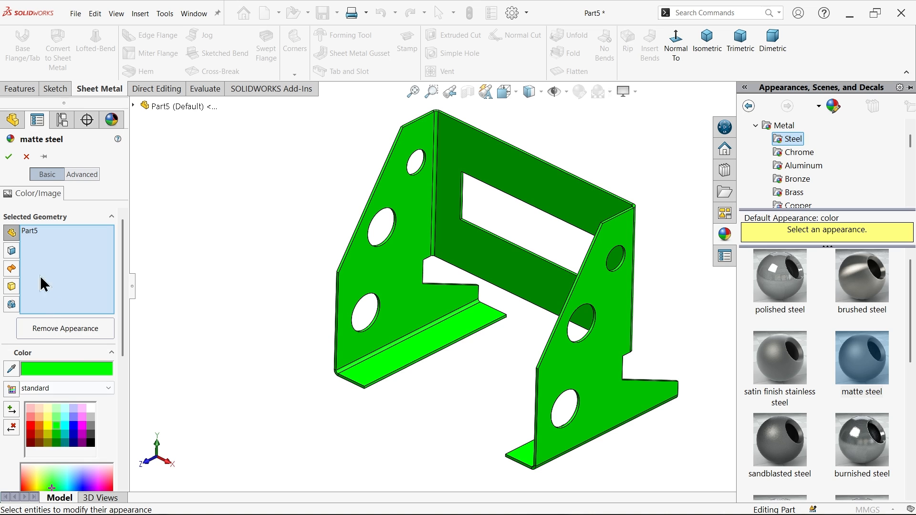
pyautogui.click(9, 157)
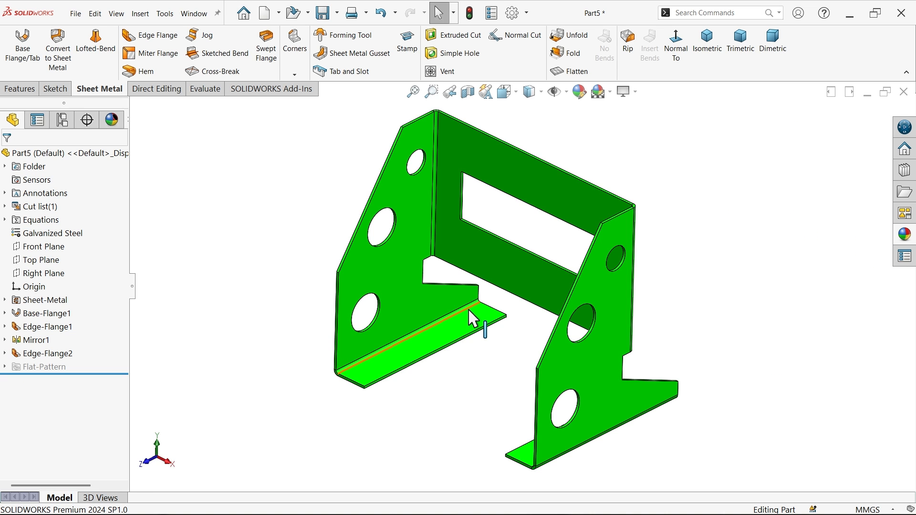
# Step: Examine the corner radii in the side and top views of the reference drawing image, and return to the SOLIDWORKS part
pyautogui.scroll(-2, 472, 319)
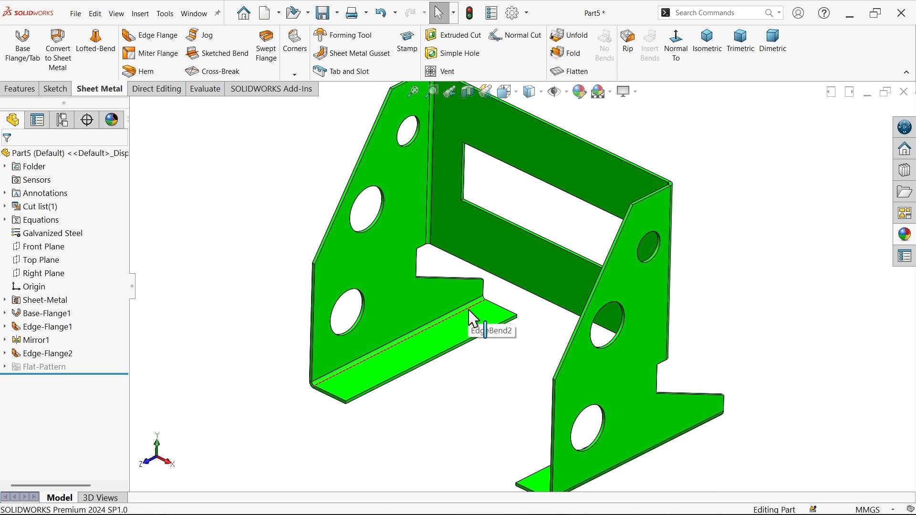
pyautogui.hotkey('alt', 'Tab')
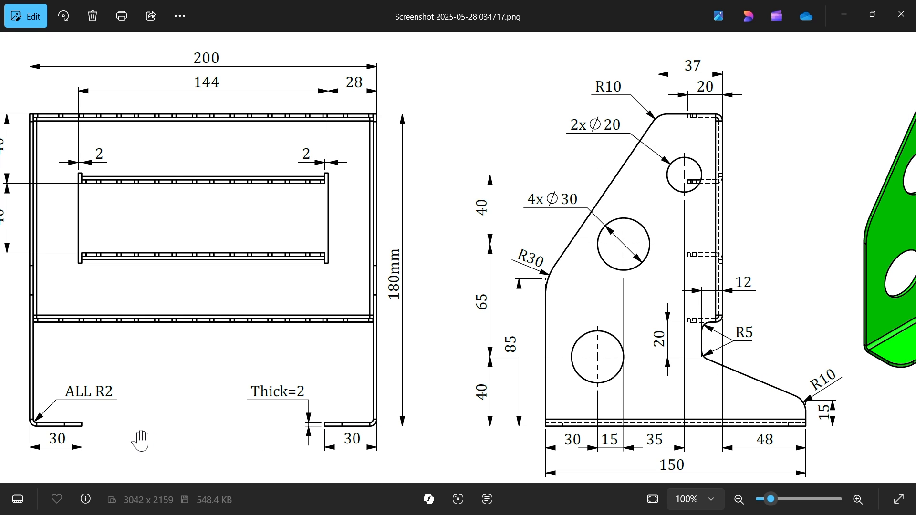
pyautogui.moveTo(195, 417); pyautogui.dragTo(223, 203)
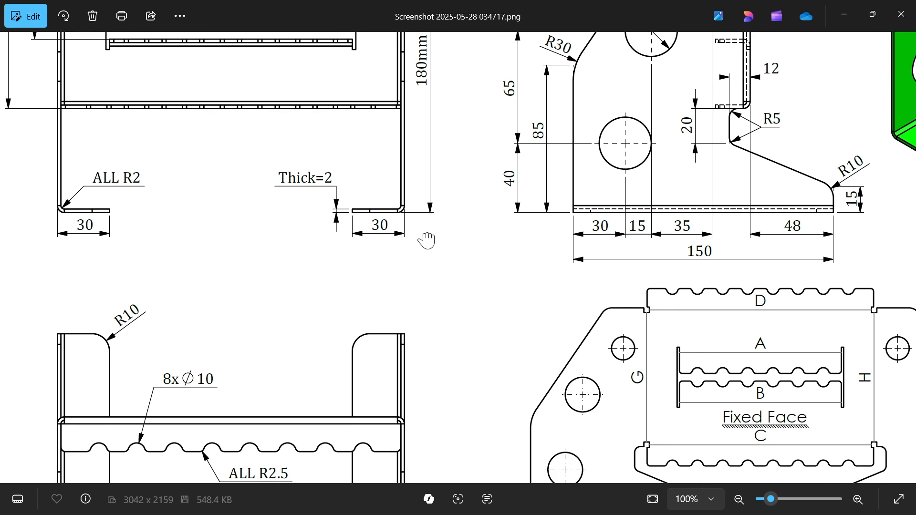
pyautogui.moveTo(426, 241); pyautogui.dragTo(356, 402)
pyautogui.click(861, 19)
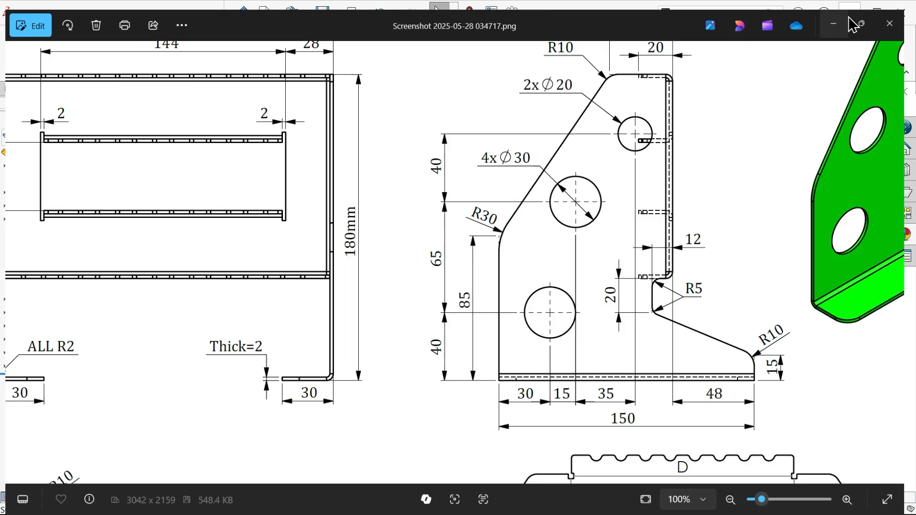
pyautogui.click(848, 21)
# Step: Start a fillet-type Break Corner with a 10 mm radius and select the upper sloped corner on each side plate
pyautogui.click(295, 76)
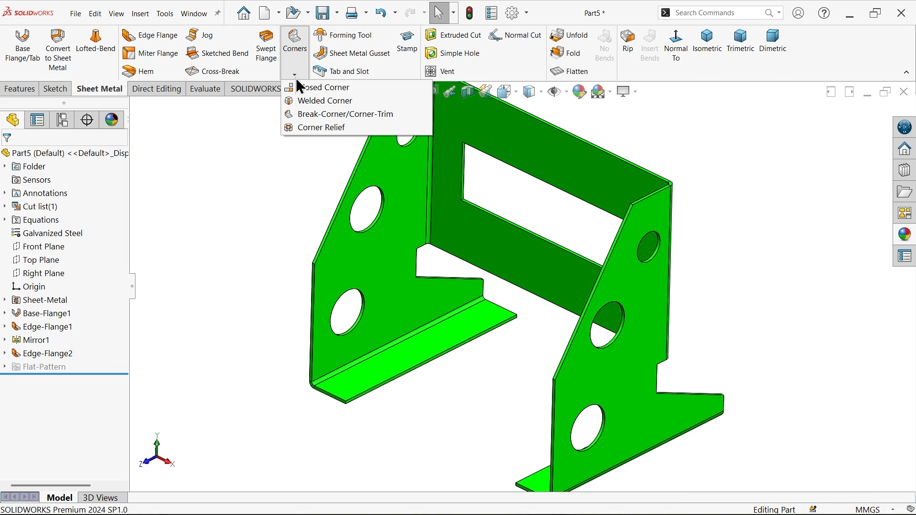
pyautogui.click(310, 115)
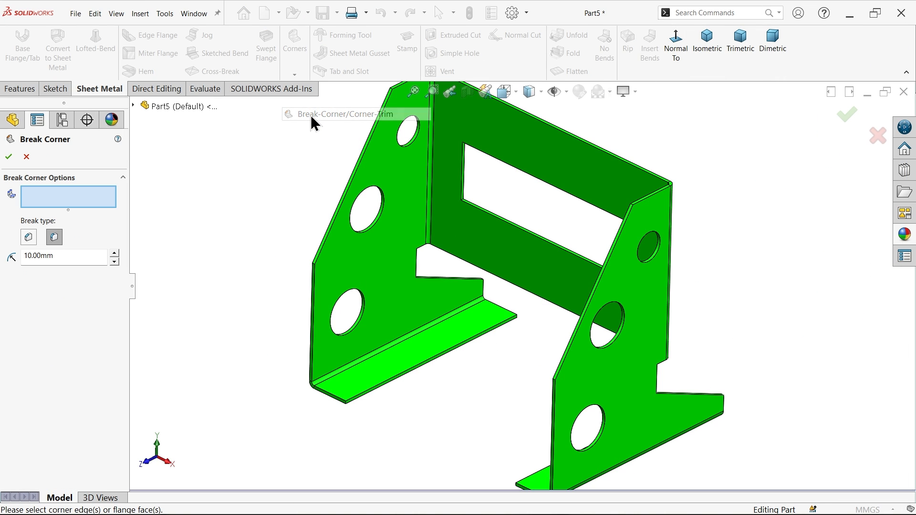
pyautogui.click(54, 236)
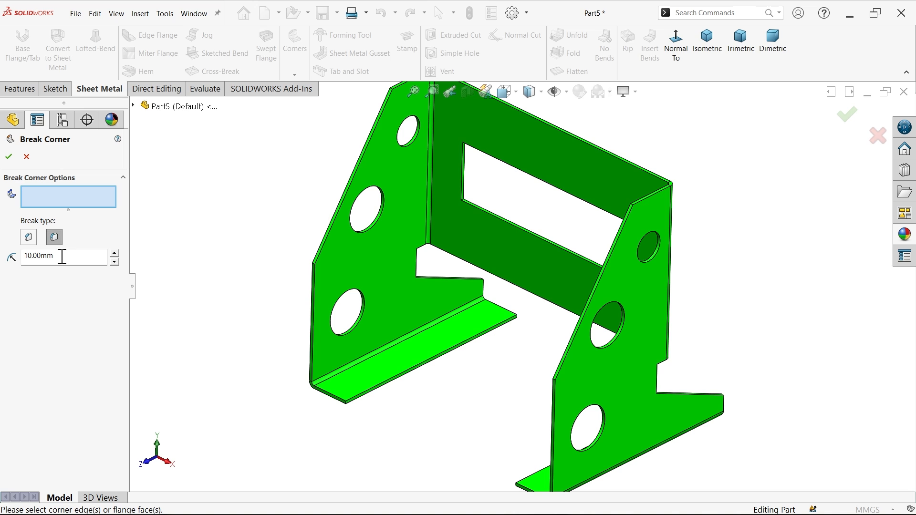
pyautogui.scroll(-5, 419, 133)
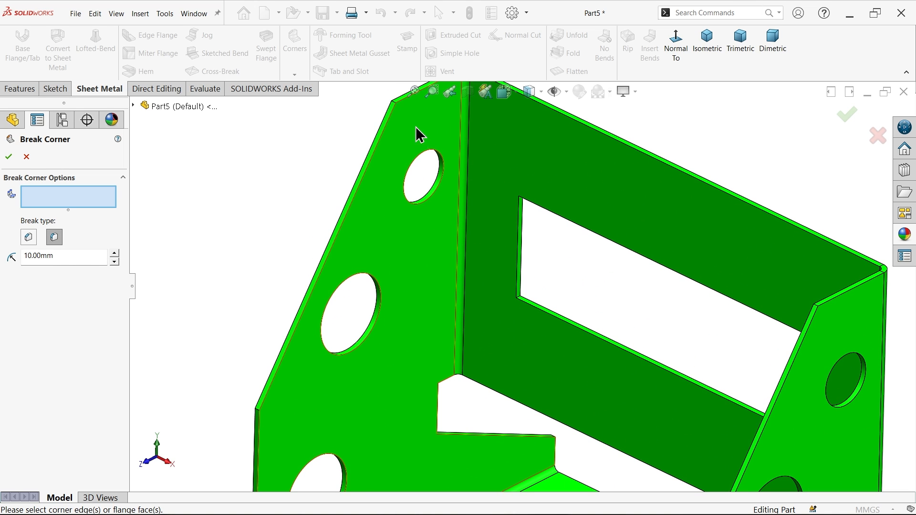
pyautogui.click(393, 105)
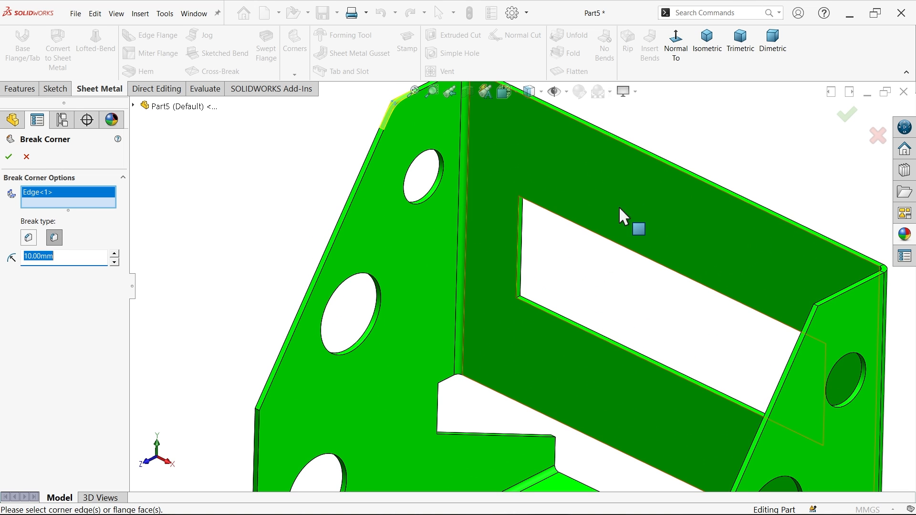
pyautogui.click(816, 306)
# Step: Add the first lower flange's face to the 10 mm Break Corner selection so its free corners are rounded
pyautogui.scroll(3, 623, 368)
pyautogui.scroll(-5, 446, 362)
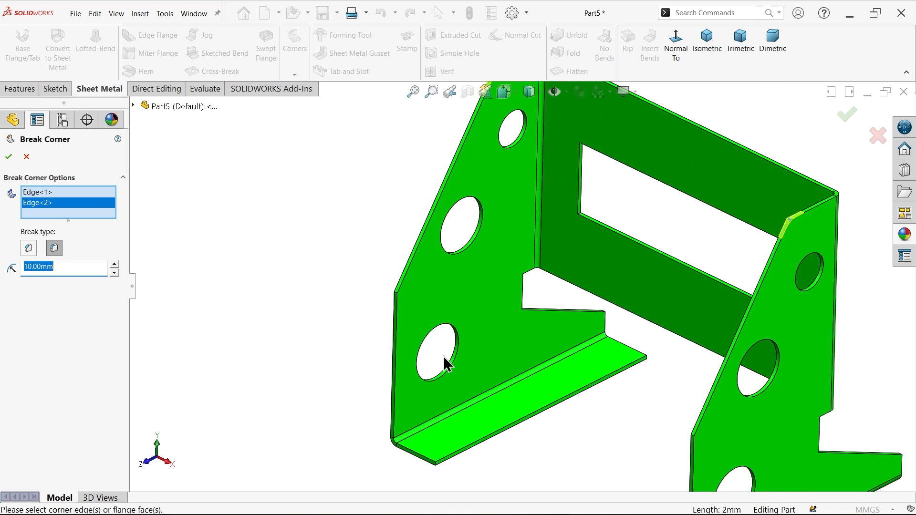
pyautogui.scroll(-5, 493, 461)
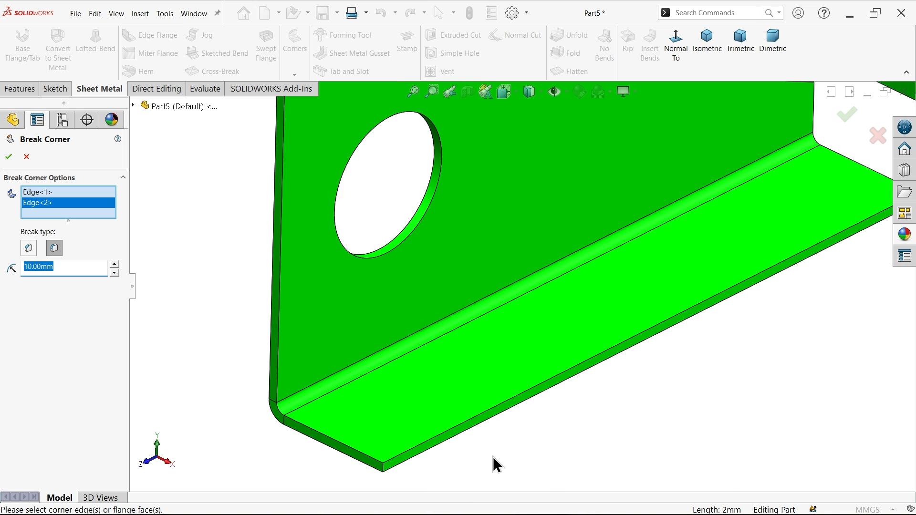
pyautogui.click(475, 409)
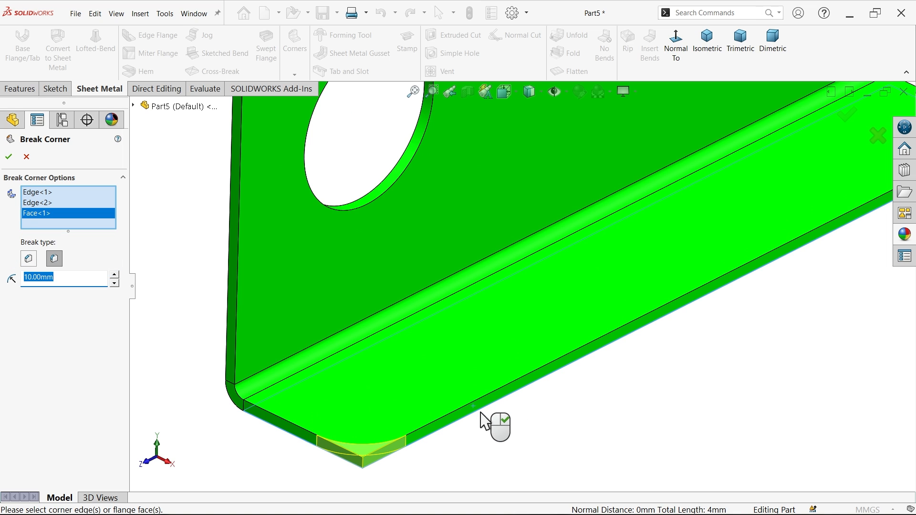
# Step: Add the upper corner of the rear foot on both side plates to the 10 mm Break Corner selection
pyautogui.scroll(5, 578, 382)
pyautogui.scroll(-5, 633, 387)
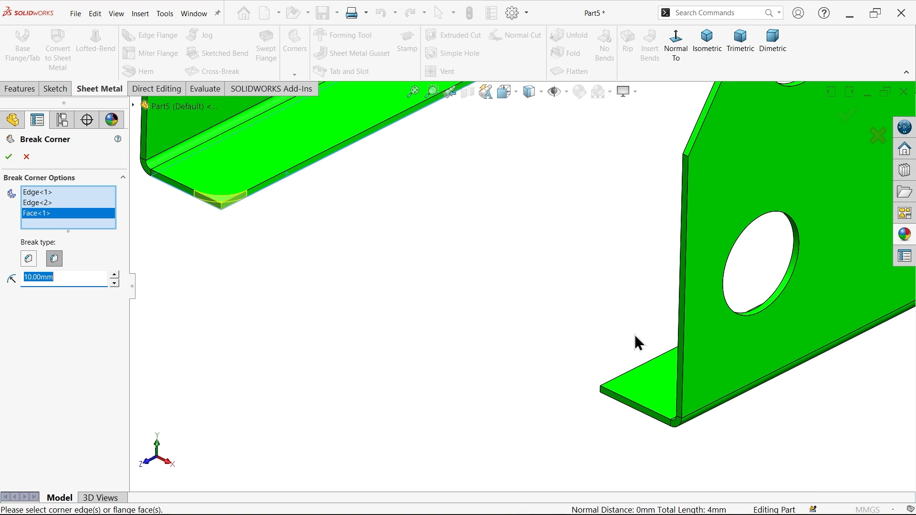
pyautogui.scroll(6, 630, 301)
pyautogui.scroll(-8, 695, 256)
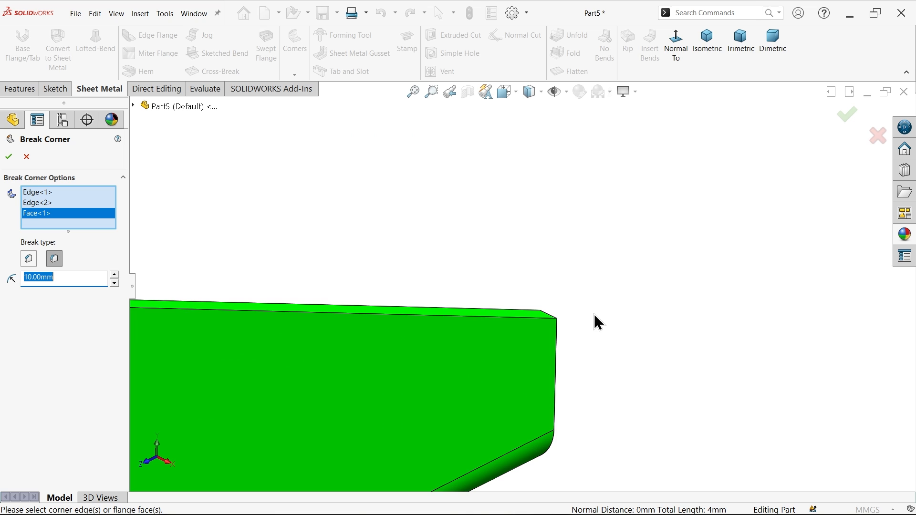
pyautogui.click(553, 324)
pyautogui.scroll(8, 497, 351)
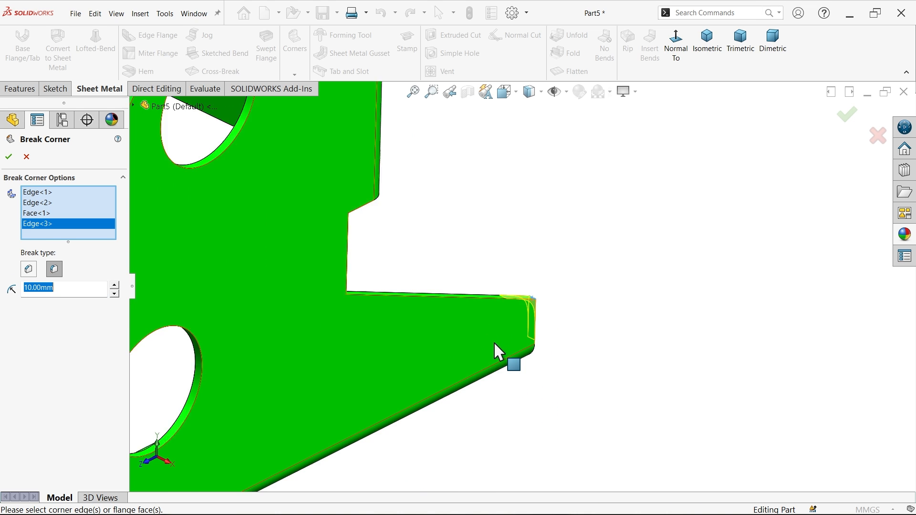
pyautogui.scroll(-10, 392, 237)
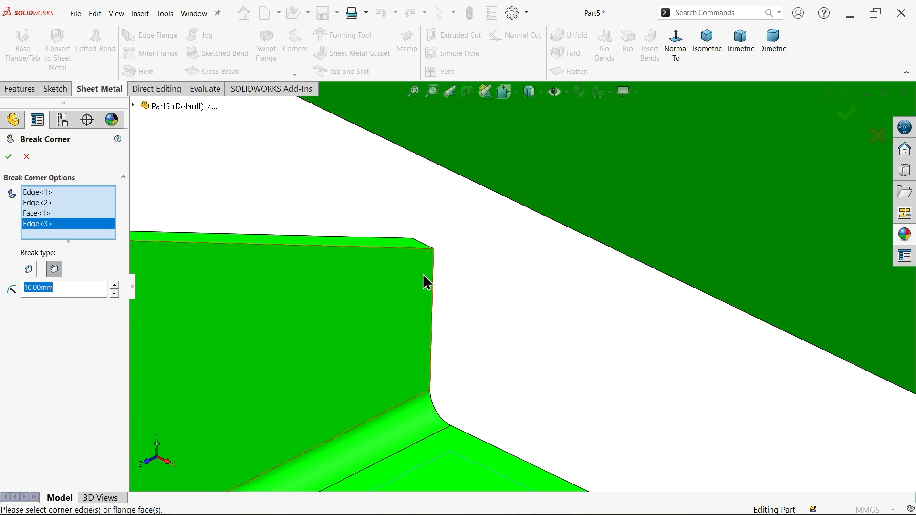
pyautogui.click(422, 246)
# Step: Add the opposite lower flange's face to the Break Corner selection and apply the 10 mm rounding
pyautogui.scroll(10, 516, 279)
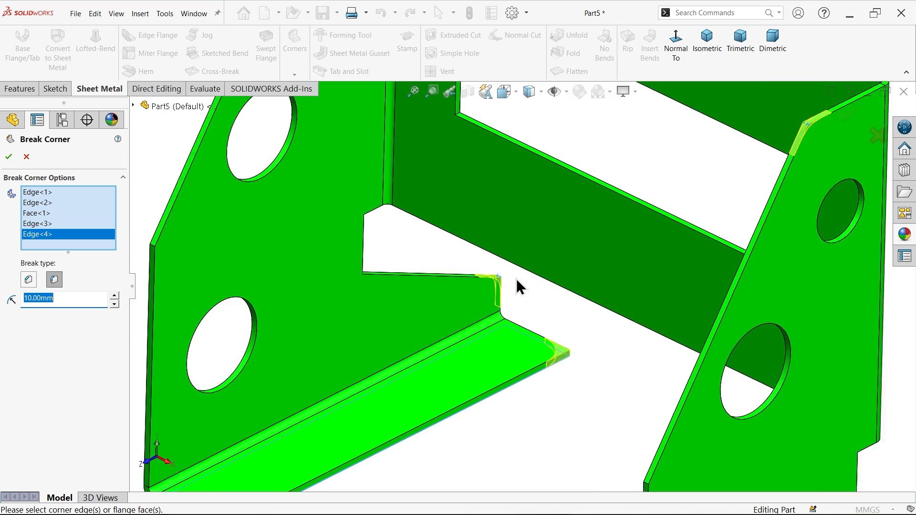
pyautogui.moveTo(556, 361); pyautogui.dragTo(610, 374, button='middle')
pyautogui.scroll(-10, 542, 386)
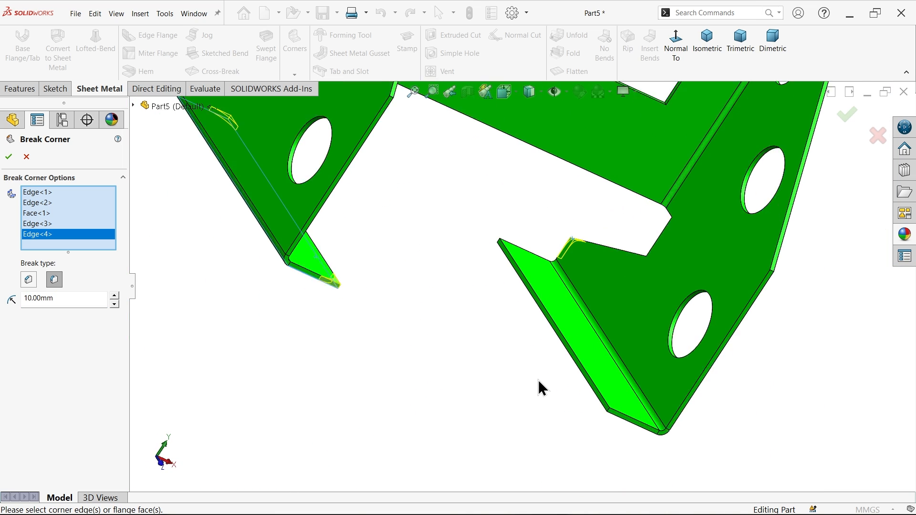
pyautogui.click(591, 363)
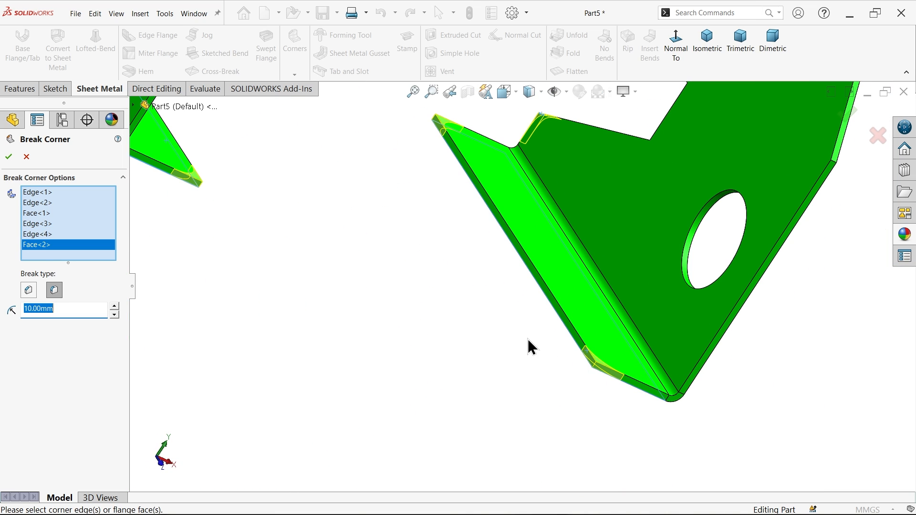
pyautogui.scroll(10, 528, 339)
pyautogui.click(8, 158)
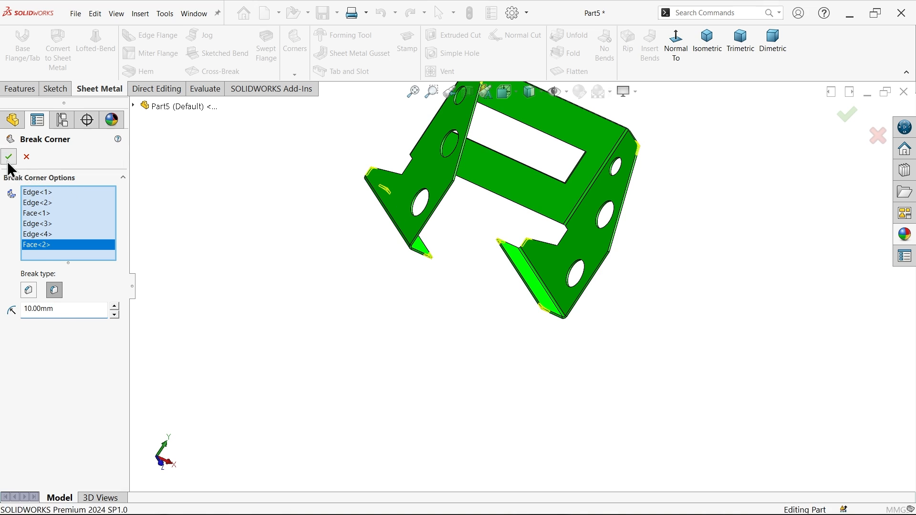
# Step: Replace the bracket's green matte steel appearance with the default color appearance
pyautogui.click(905, 234)
pyautogui.scroll(2, 787, 164)
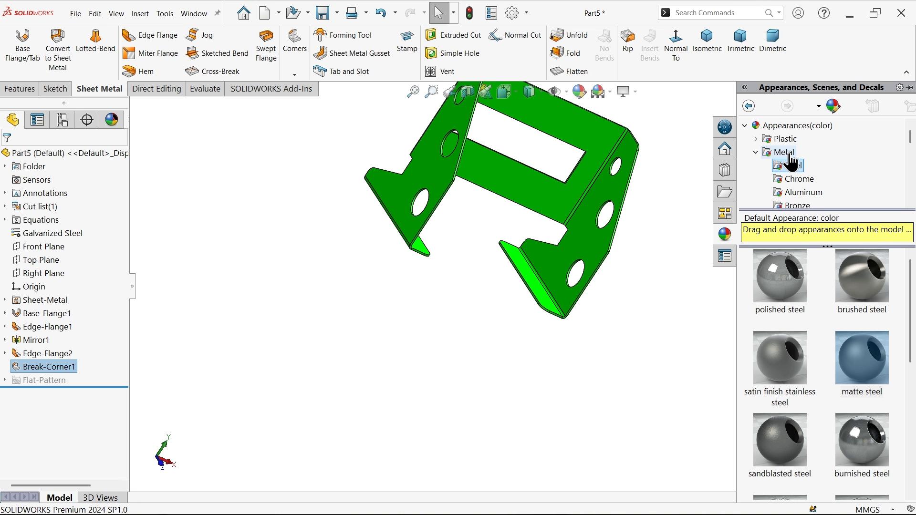
pyautogui.click(797, 125)
pyautogui.click(784, 287)
pyautogui.doubleClick(780, 279)
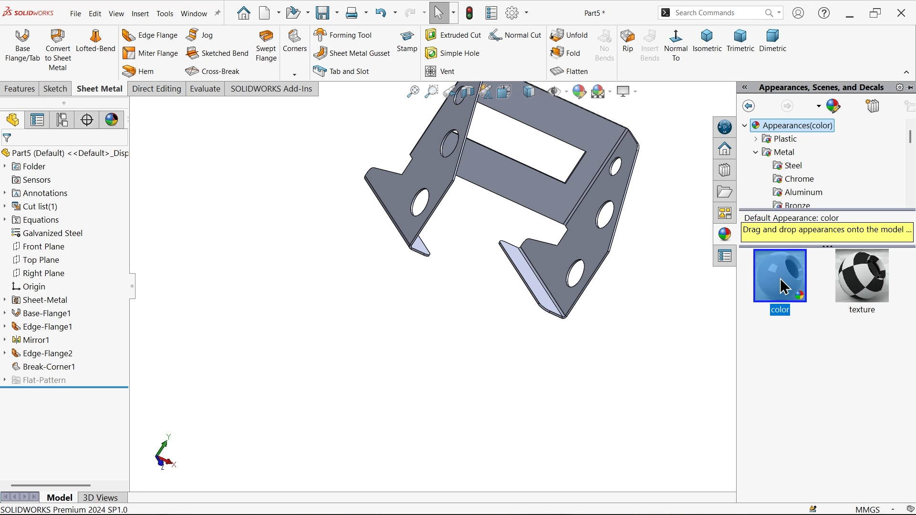
# Step: Start another fillet-type Break Corner with a 30 mm radius and select the obtuse front corner of one side plate
pyautogui.click(707, 40)
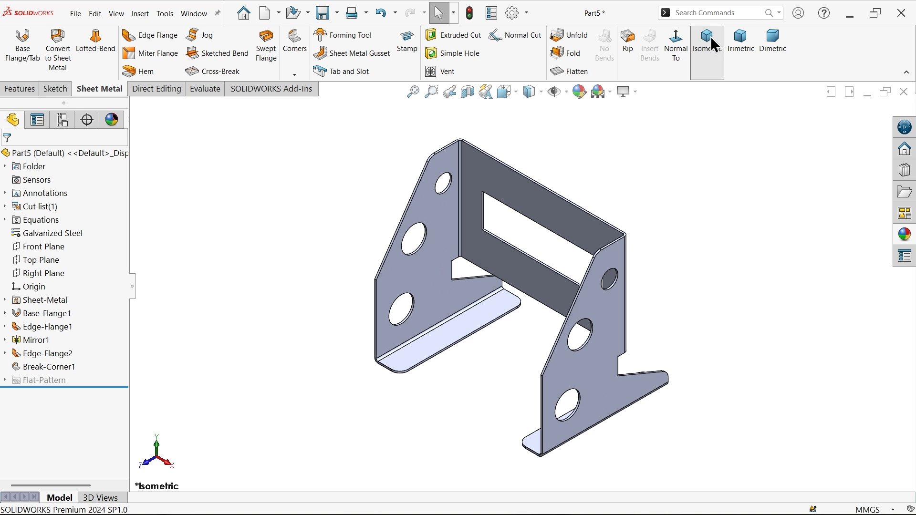
pyautogui.scroll(-5, 602, 349)
pyautogui.scroll(-3, 571, 316)
pyautogui.moveTo(549, 296); pyautogui.dragTo(485, 259, button='middle')
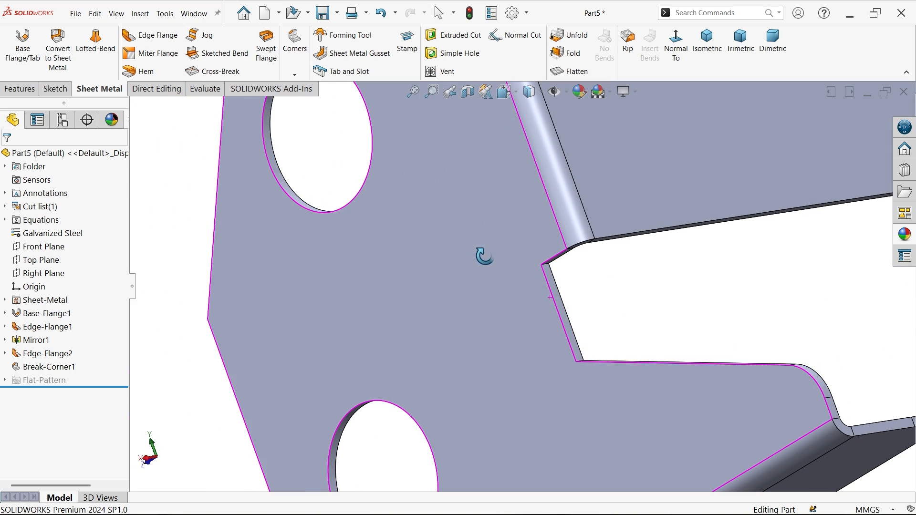
pyautogui.click(294, 76)
pyautogui.click(302, 116)
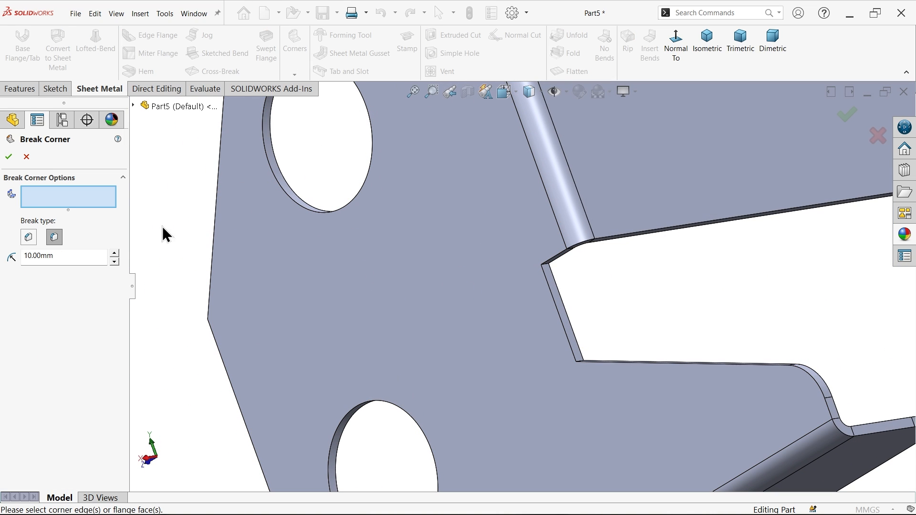
pyautogui.moveTo(65, 257); pyautogui.dragTo(2, 259)
pyautogui.write('30')
pyautogui.press('Return')
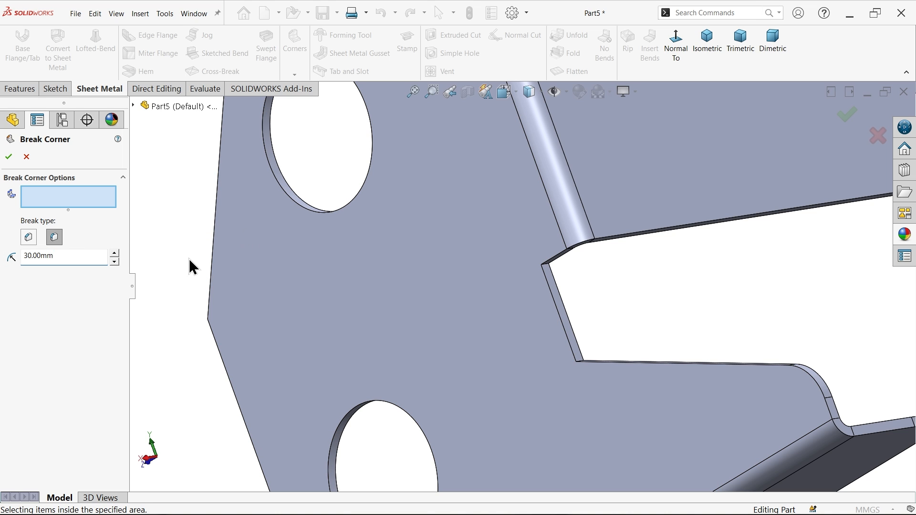
pyautogui.click(211, 320)
# Step: Add the matching front corner of the opposite side plate and apply the 30 mm rounding
pyautogui.scroll(5, 376, 262)
pyautogui.scroll(-2, 622, 221)
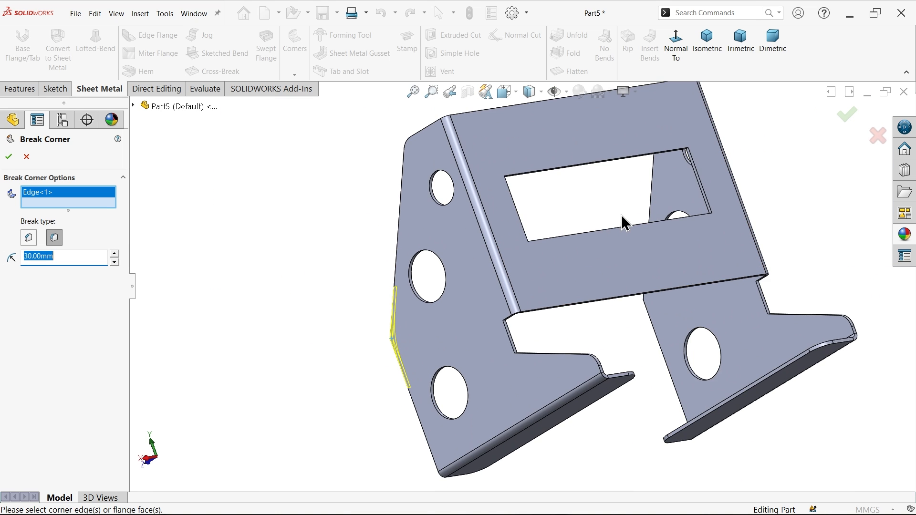
pyautogui.scroll(-10, 623, 222)
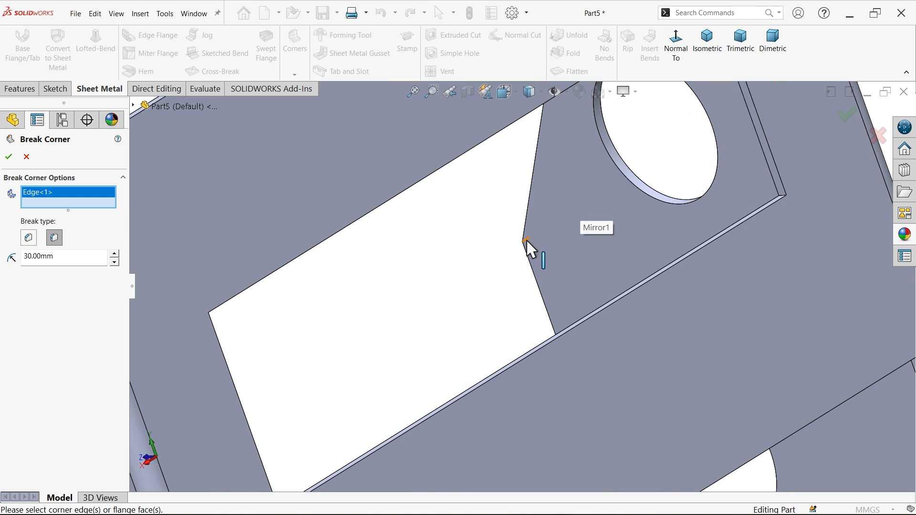
pyautogui.click(527, 242)
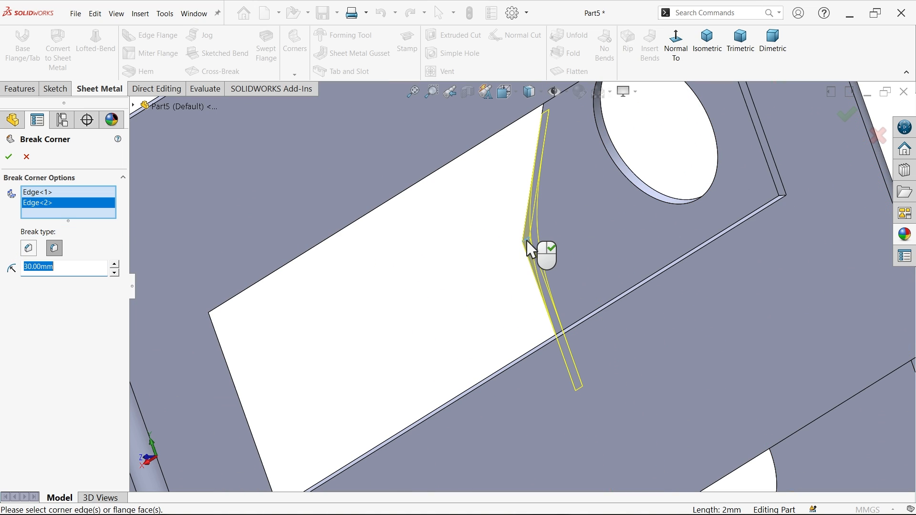
pyautogui.click(9, 156)
# Step: Start a fillet-type Break Corner with a 5 mm radius and select the two notch corners of one side plate
pyautogui.click(294, 75)
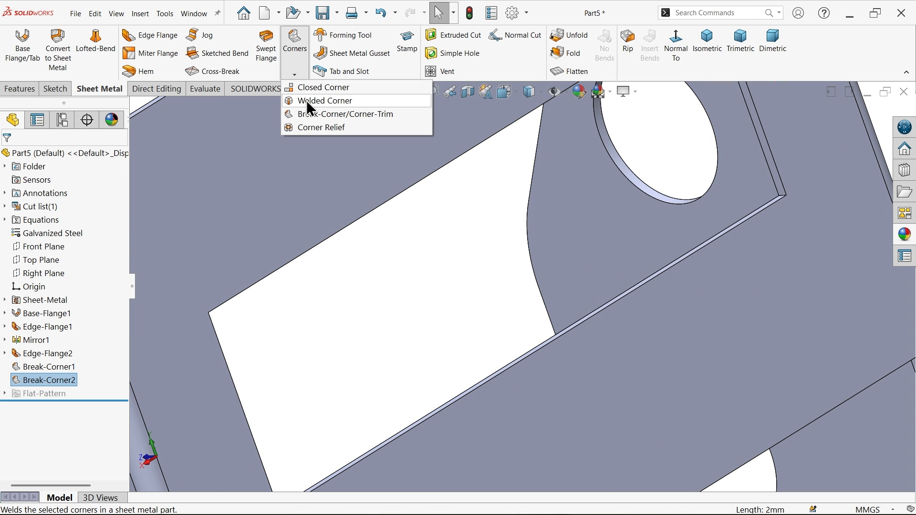
pyautogui.click(309, 115)
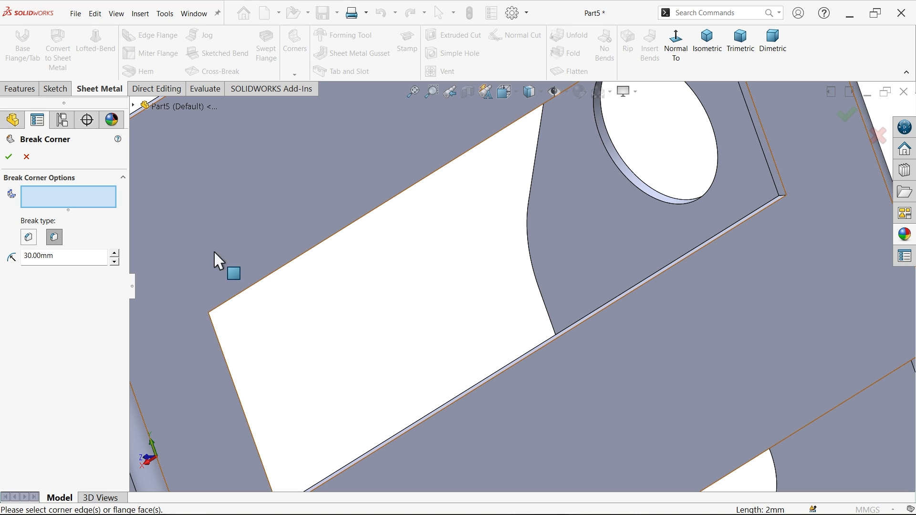
pyautogui.moveTo(64, 261); pyautogui.dragTo(15, 258)
pyautogui.write('5')
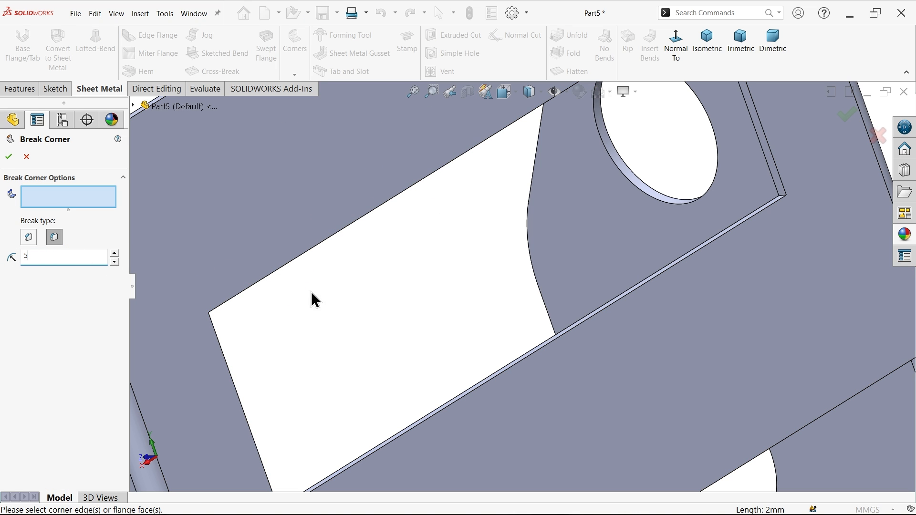
pyautogui.scroll(5, 411, 303)
pyautogui.scroll(-8, 546, 351)
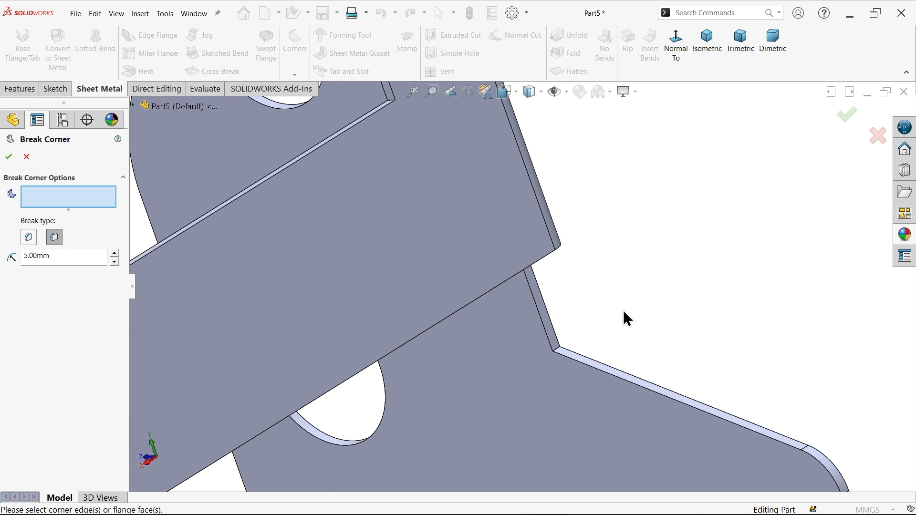
pyautogui.click(559, 355)
pyautogui.moveTo(559, 357); pyautogui.dragTo(575, 256, button='middle')
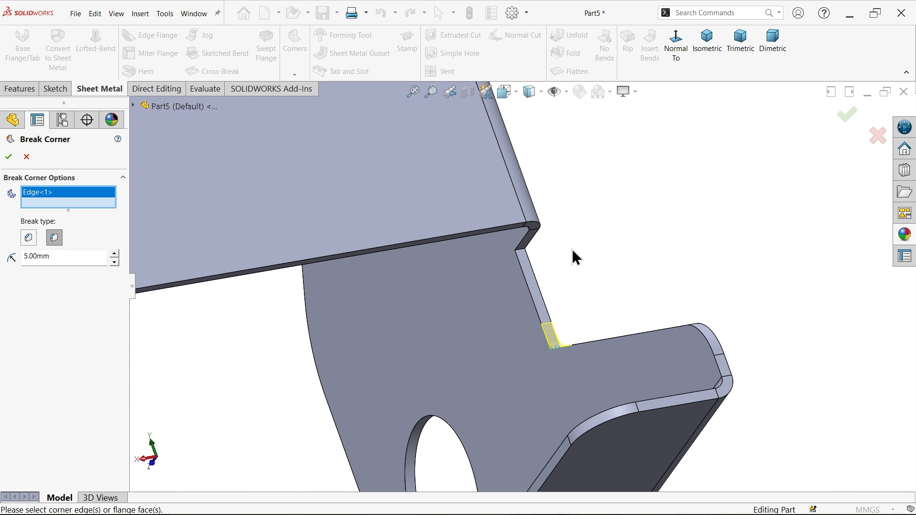
pyautogui.click(530, 265)
pyautogui.scroll(5, 426, 306)
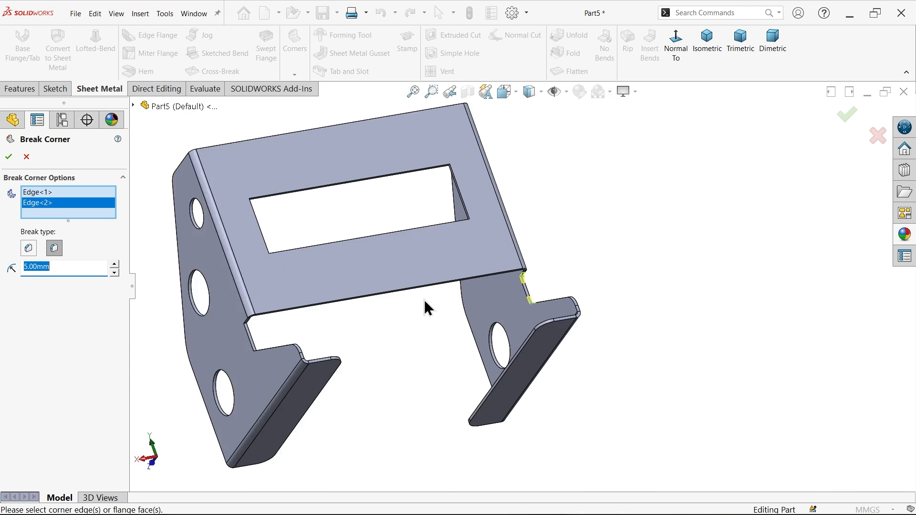
pyautogui.scroll(-8, 368, 331)
pyautogui.click(348, 298)
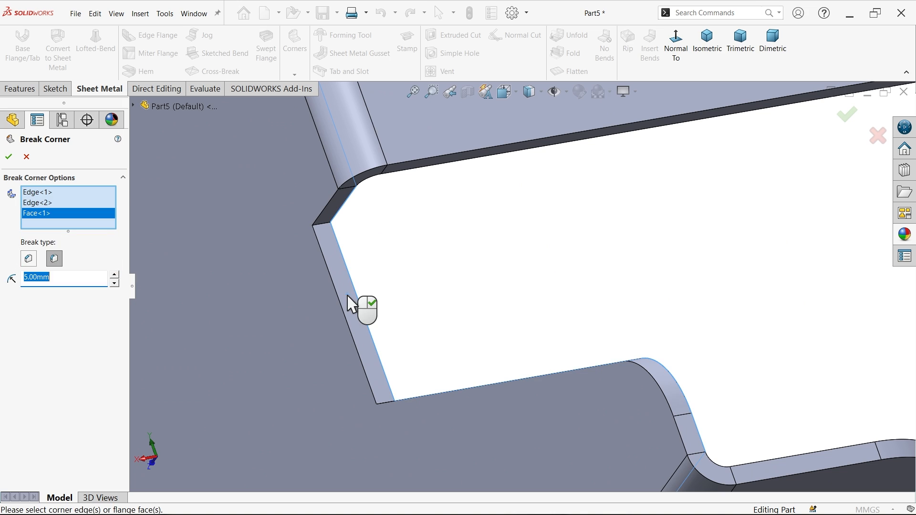
pyautogui.click(348, 306)
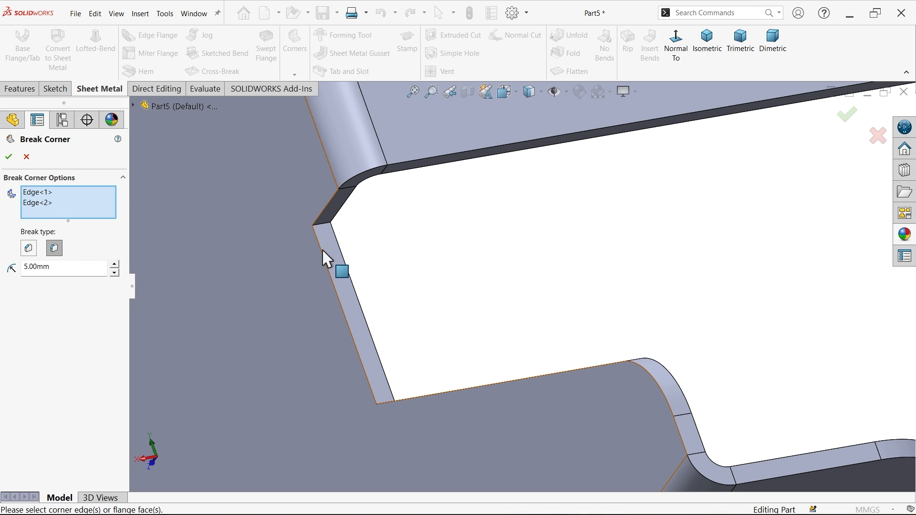
pyautogui.click(334, 243)
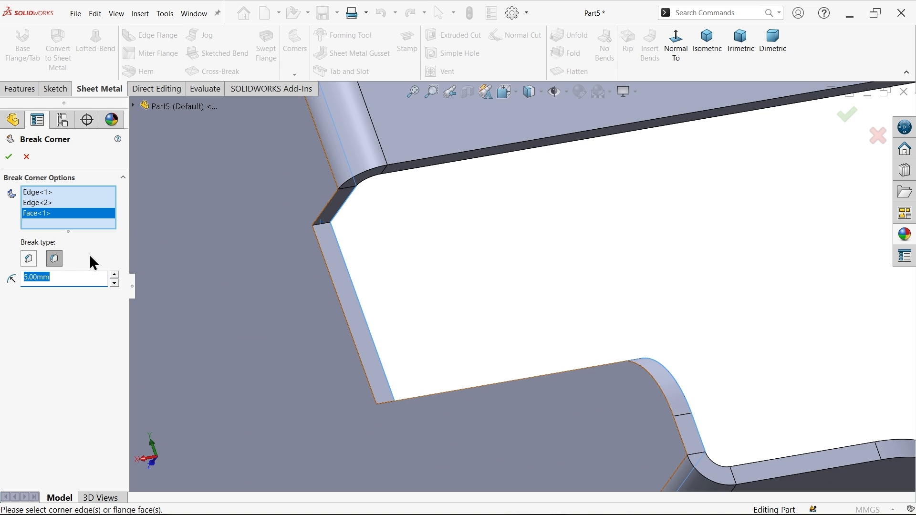
pyautogui.rightClick(51, 216)
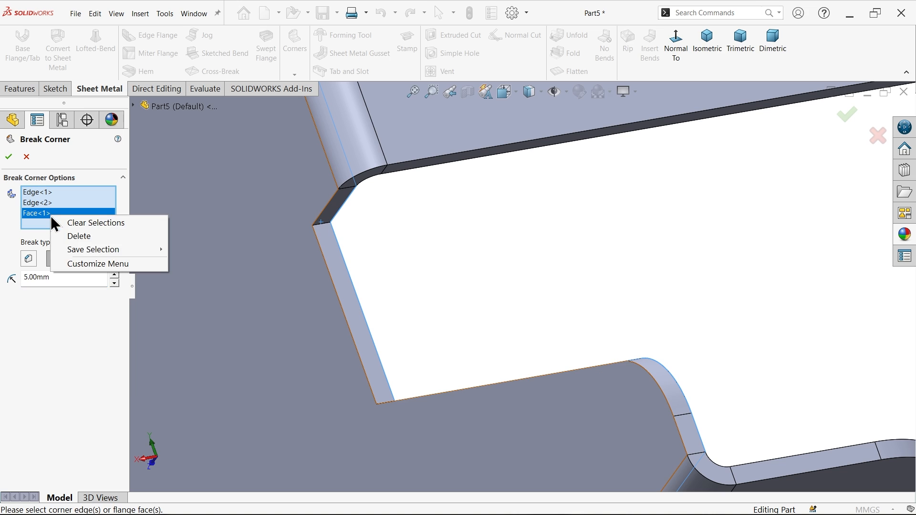
pyautogui.click(95, 235)
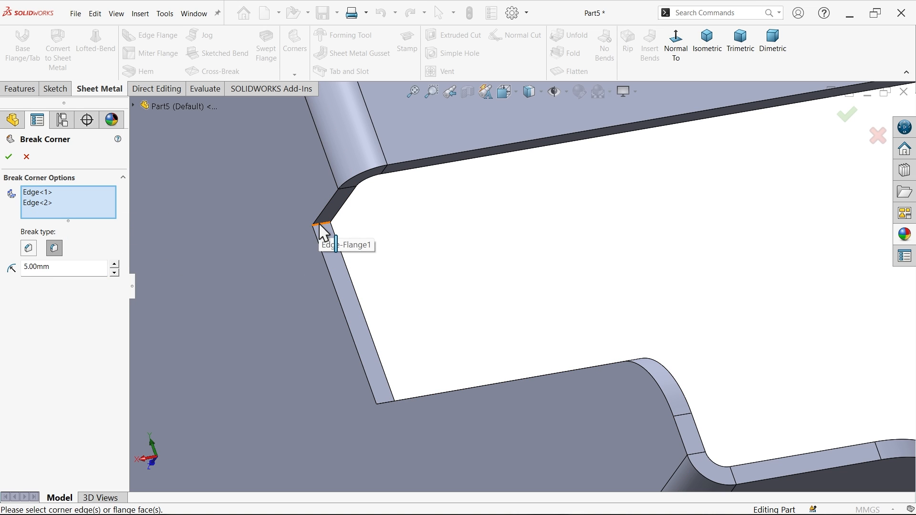
# Step: Add the two notch corner edges of the opposite side plate and apply the 5 mm rounding
pyautogui.click(331, 270)
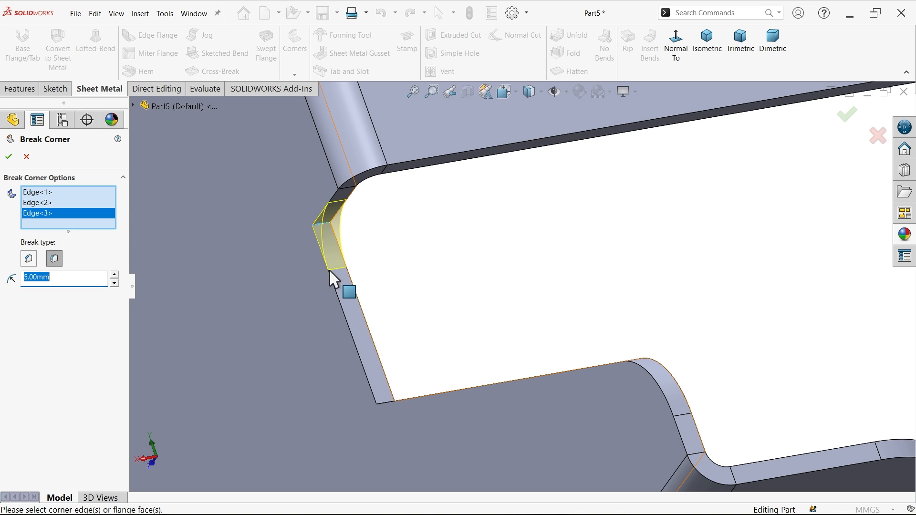
pyautogui.click(385, 402)
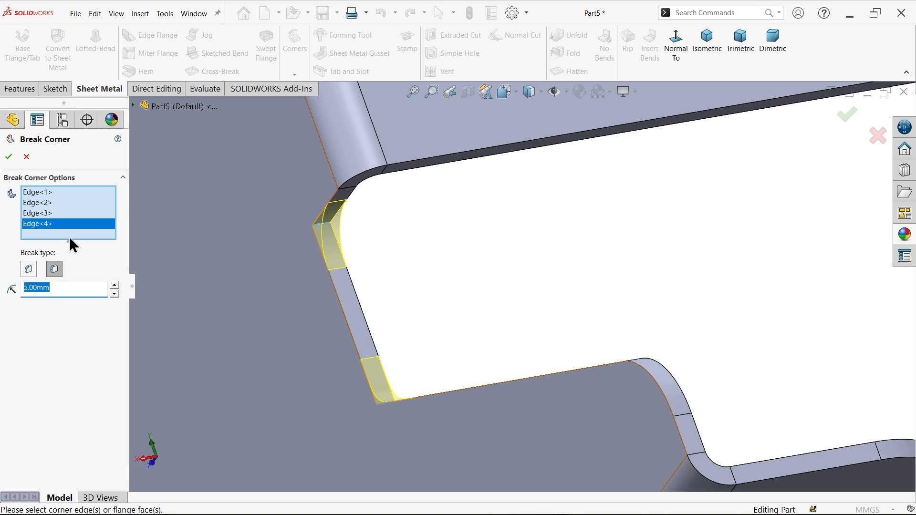
pyautogui.click(10, 157)
pyautogui.moveTo(491, 225); pyautogui.dragTo(635, 346, button='middle')
pyautogui.scroll(4, 586, 279)
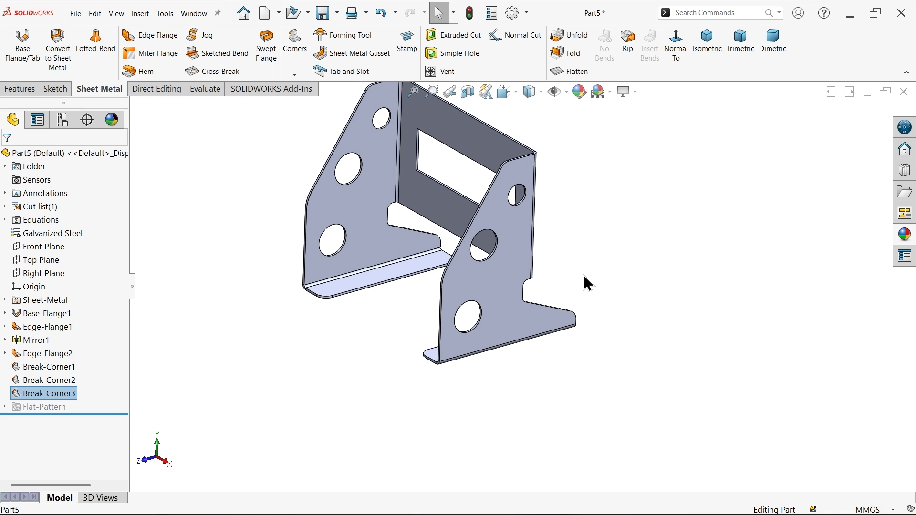
# Step: Switch to the reference drawing image and examine the dimensions of the back panel's window, the inner flanges and their scalloped edges
pyautogui.hotkey('alt', 'Tab')
pyautogui.moveTo(417, 307); pyautogui.dragTo(427, 324)
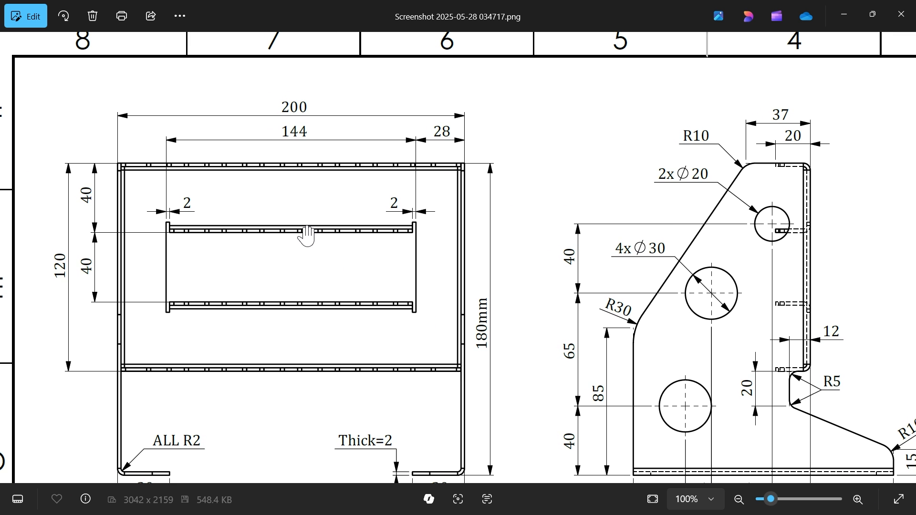
pyautogui.scroll(3, 306, 235)
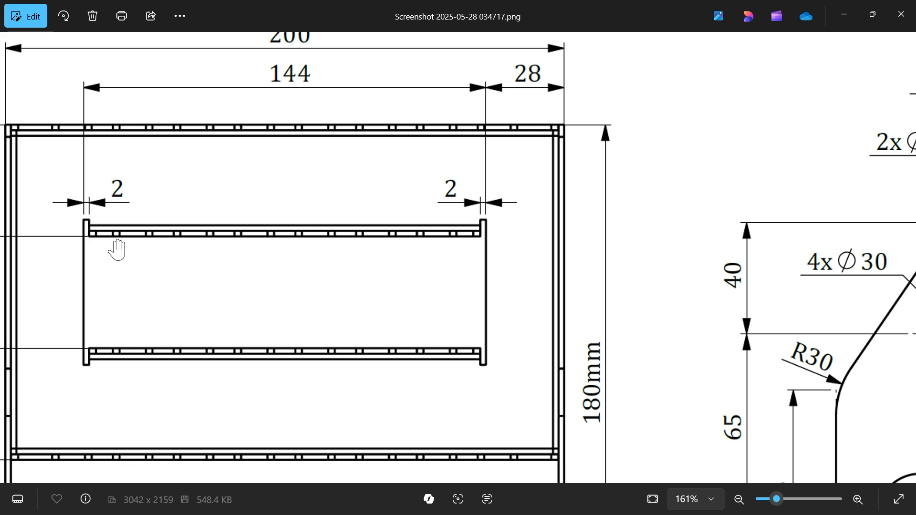
pyautogui.moveTo(114, 246); pyautogui.dragTo(231, 255)
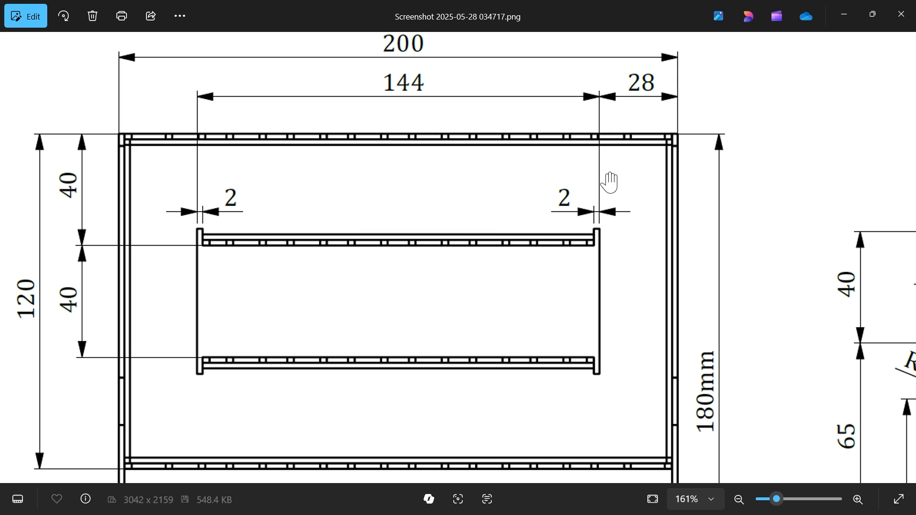
pyautogui.moveTo(302, 306); pyautogui.dragTo(307, 155)
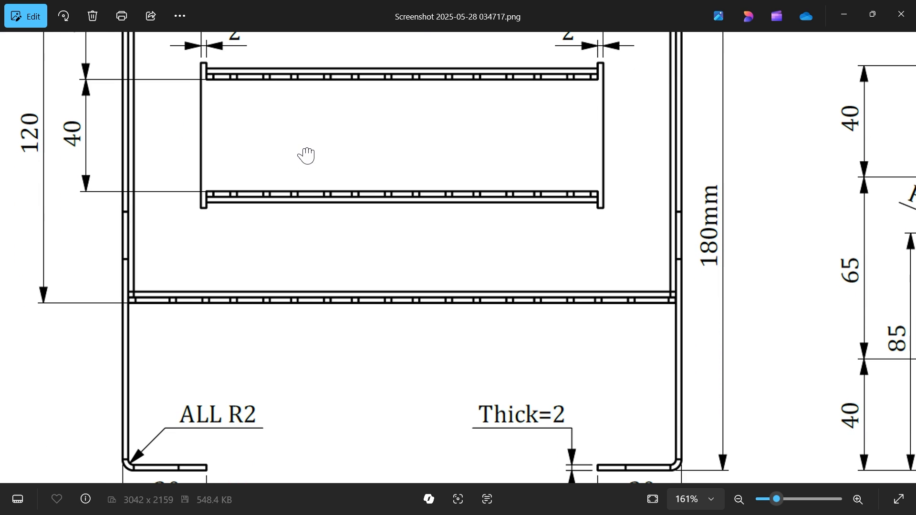
pyautogui.moveTo(456, 295)
pyautogui.mouseDown()
pyautogui.moveTo(393, 301)
pyautogui.moveTo(382, 159)
pyautogui.moveTo(352, 172)
pyautogui.moveTo(365, 295)
pyautogui.moveTo(317, 277)
pyautogui.mouseUp()
pyautogui.scroll(4, 160, 352)
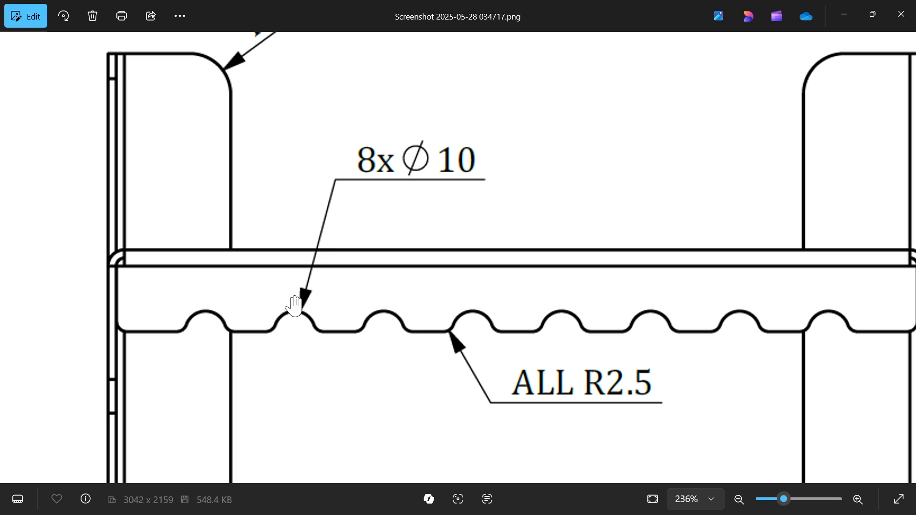
pyautogui.scroll(-6, 386, 301)
pyautogui.moveTo(714, 197); pyautogui.dragTo(397, 358)
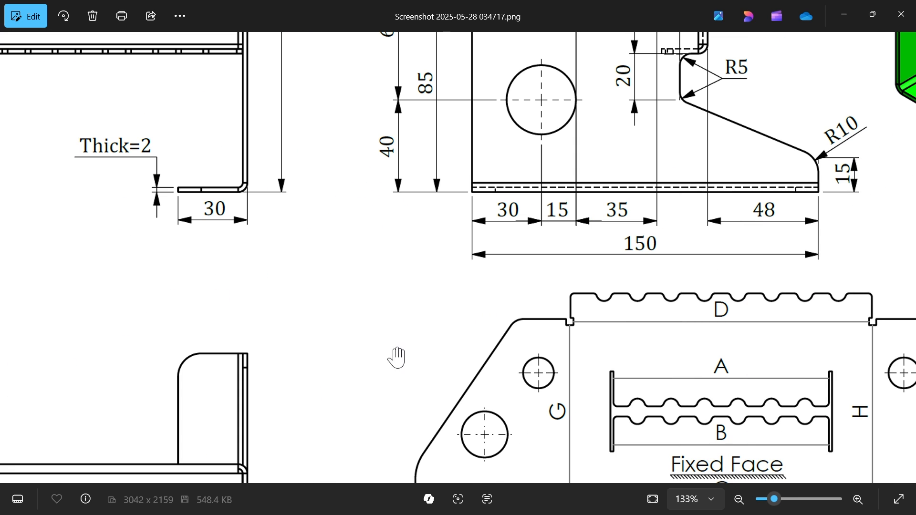
pyautogui.moveTo(470, 291)
pyautogui.mouseDown()
pyautogui.moveTo(341, 506)
pyautogui.moveTo(313, 513)
pyautogui.mouseUp()
pyautogui.moveTo(479, 177)
pyautogui.mouseDown()
pyautogui.moveTo(438, 362)
pyautogui.moveTo(488, 207)
pyautogui.moveTo(464, 324)
pyautogui.mouseUp()
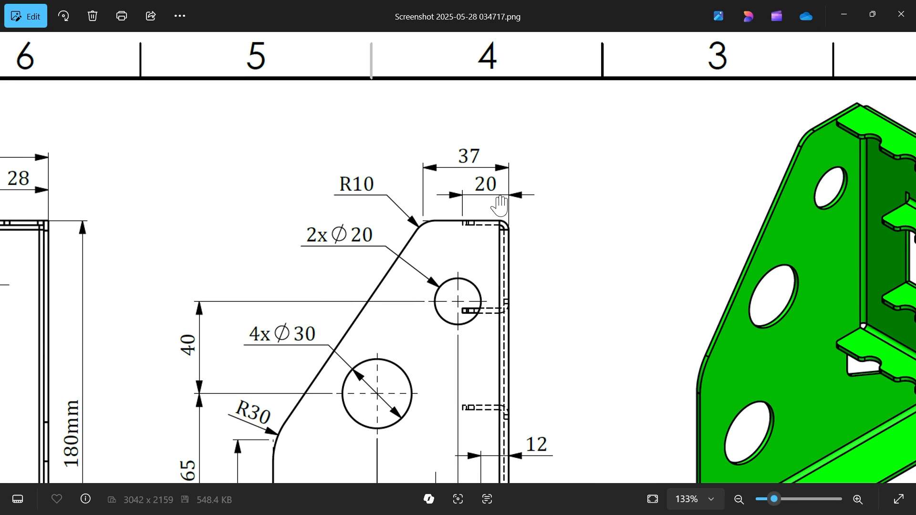
pyautogui.scroll(3, 500, 205)
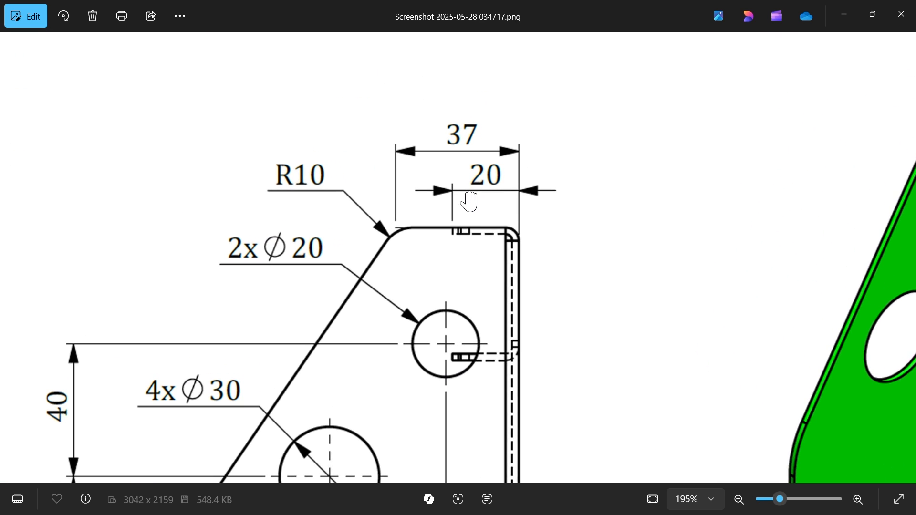
pyautogui.click(849, 17)
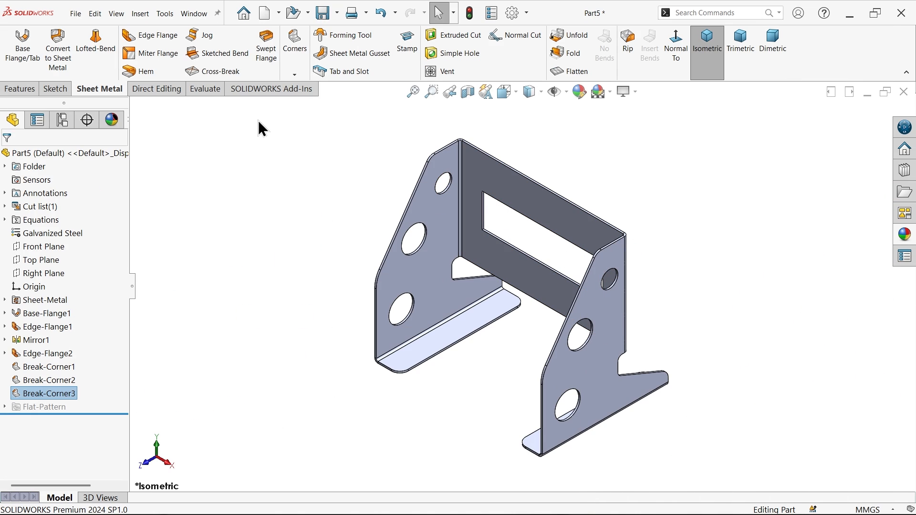
# Step: Start an Edge Flange with a custom 2 mm bend radius instead of the default and a 20 mm blind length
pyautogui.click(150, 39)
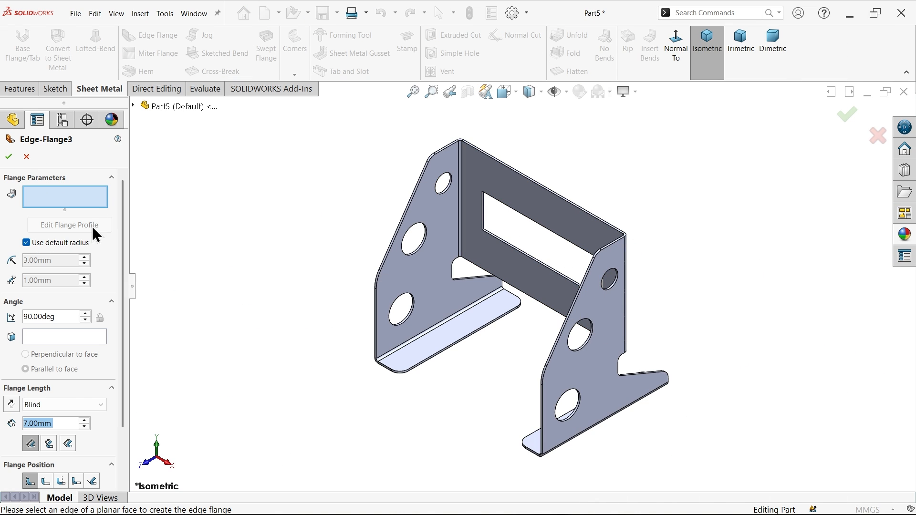
pyautogui.click(51, 245)
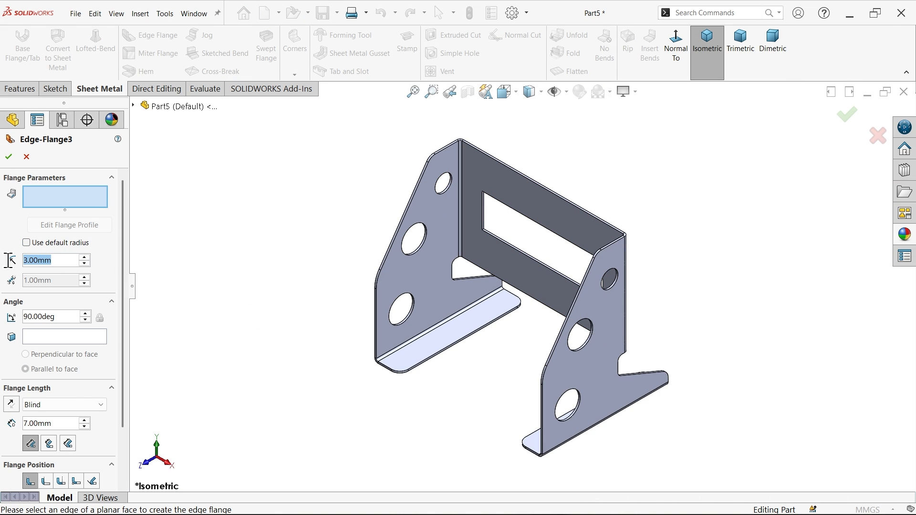
pyautogui.write('2')
pyautogui.press('Return')
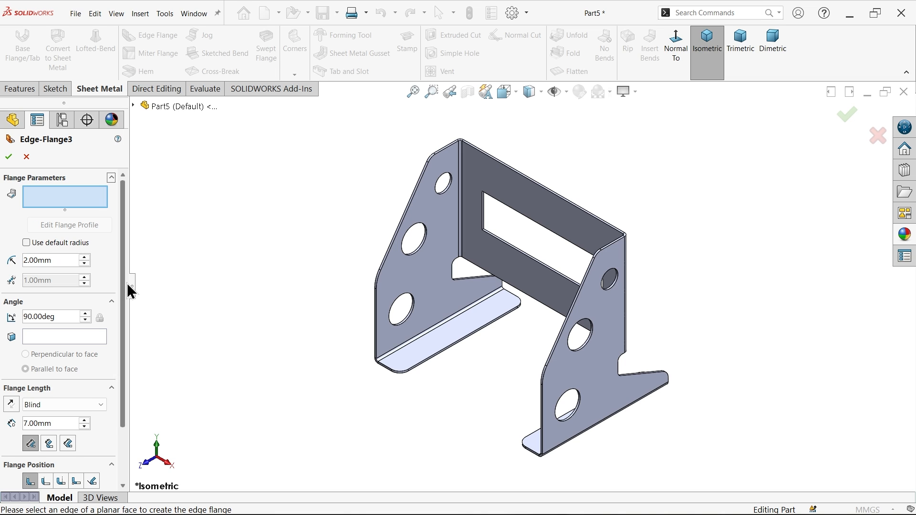
pyautogui.scroll(-3, 128, 291)
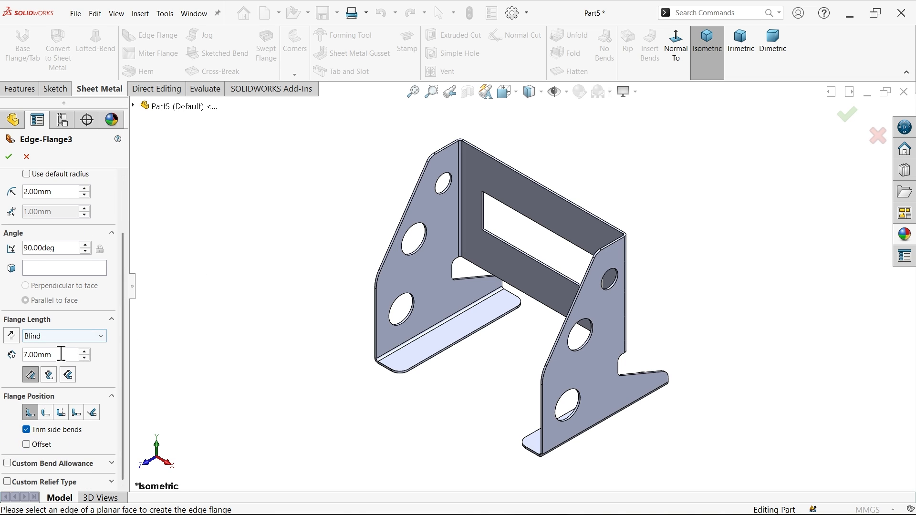
pyautogui.moveTo(61, 354); pyautogui.dragTo(2, 360)
pyautogui.write('20')
pyautogui.press('Return')
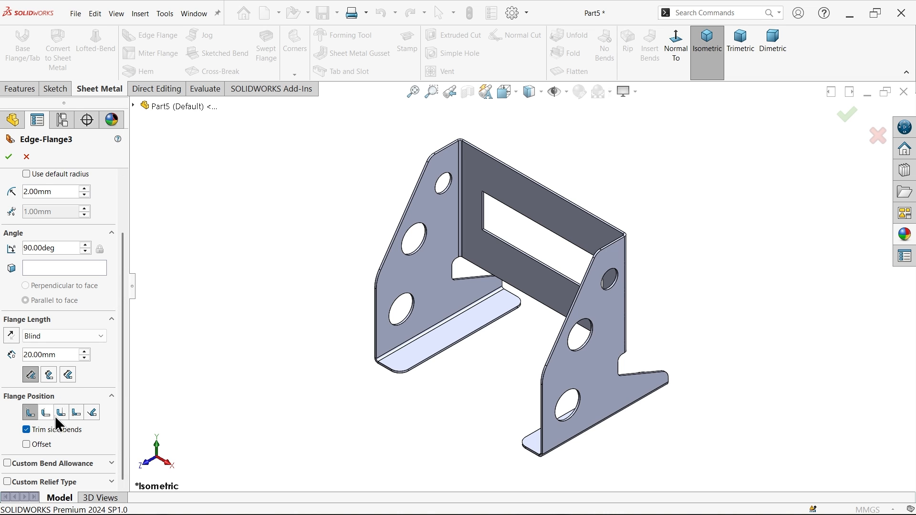
# Step: Select the back panel's top edge, both long window edges and bottom edge for inward flanges, drawn about 29 mm long
pyautogui.scroll(-3, 592, 237)
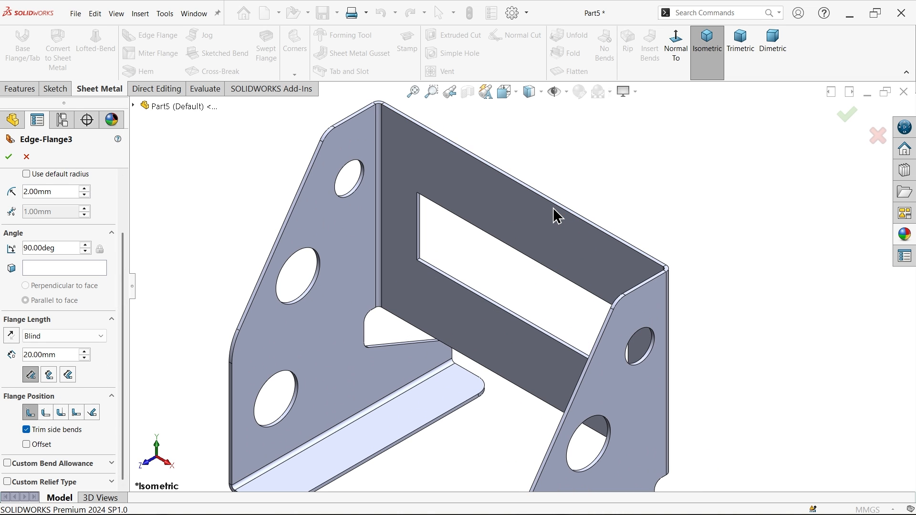
pyautogui.click(561, 207)
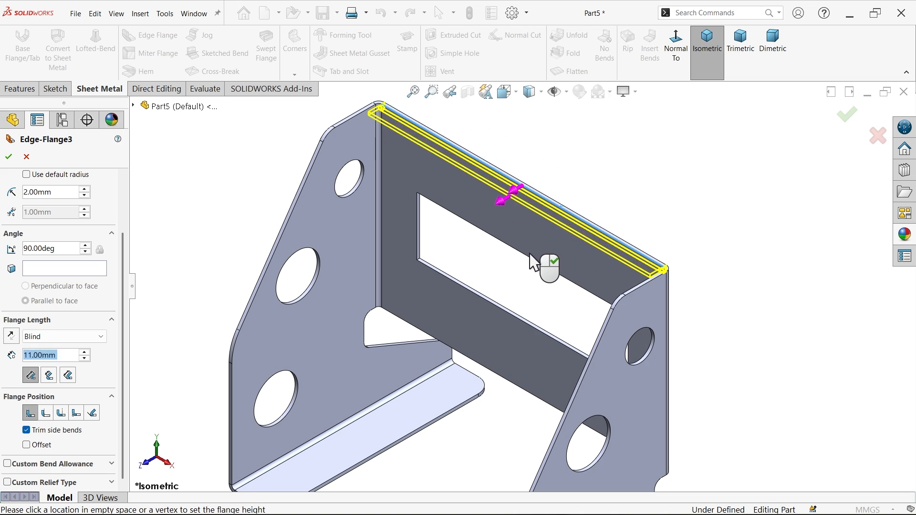
pyautogui.click(508, 268)
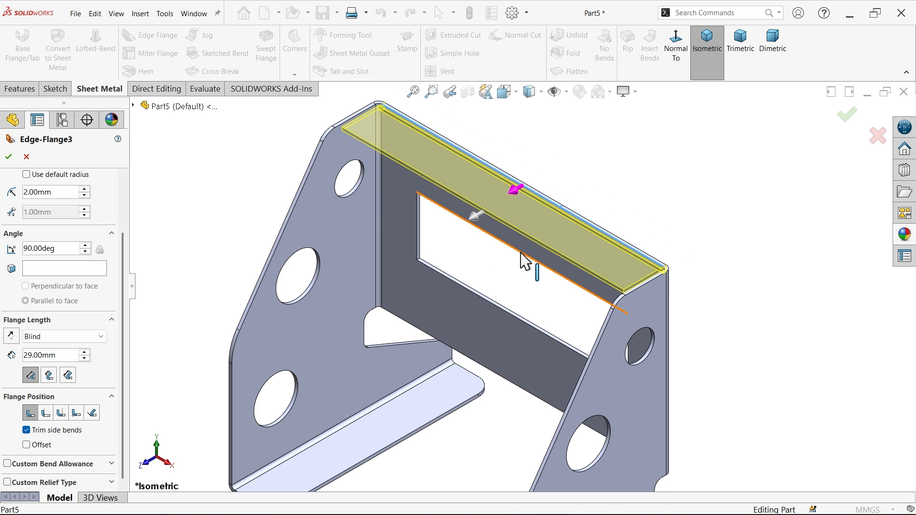
pyautogui.click(488, 302)
pyautogui.click(489, 303)
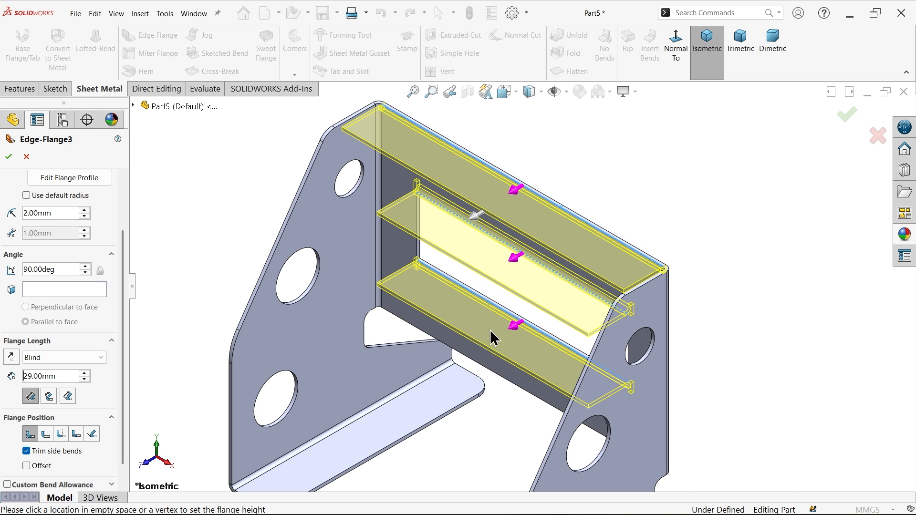
pyautogui.click(484, 366)
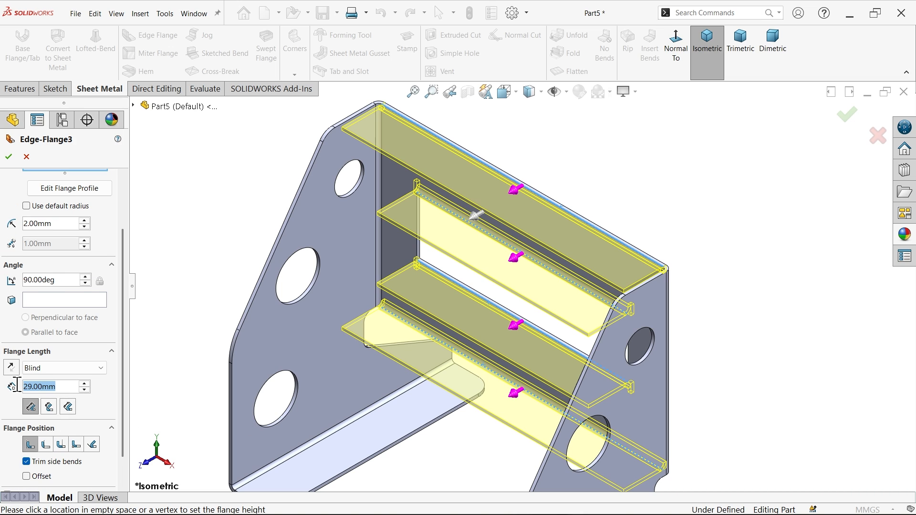
# Step: Set the length of the four selected edge flanges to 20 mm
pyautogui.write('20')
pyautogui.press('Return')
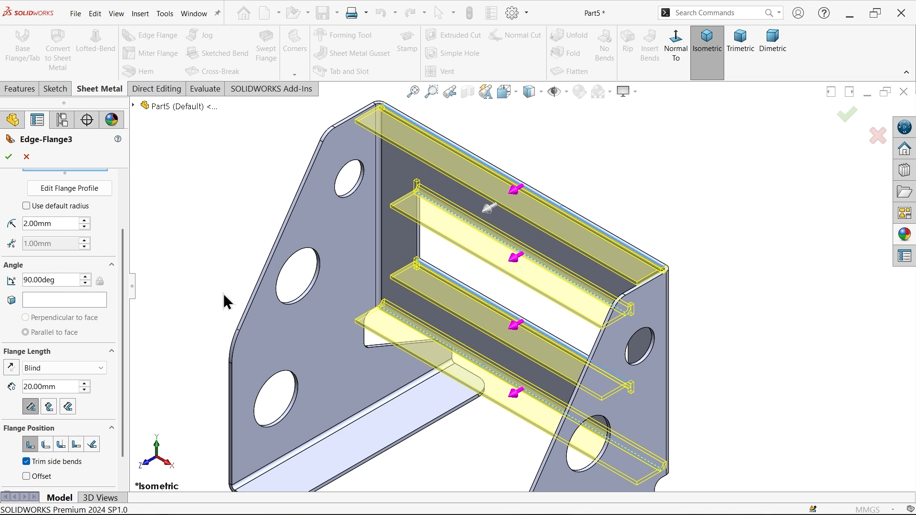
pyautogui.scroll(-2, 480, 252)
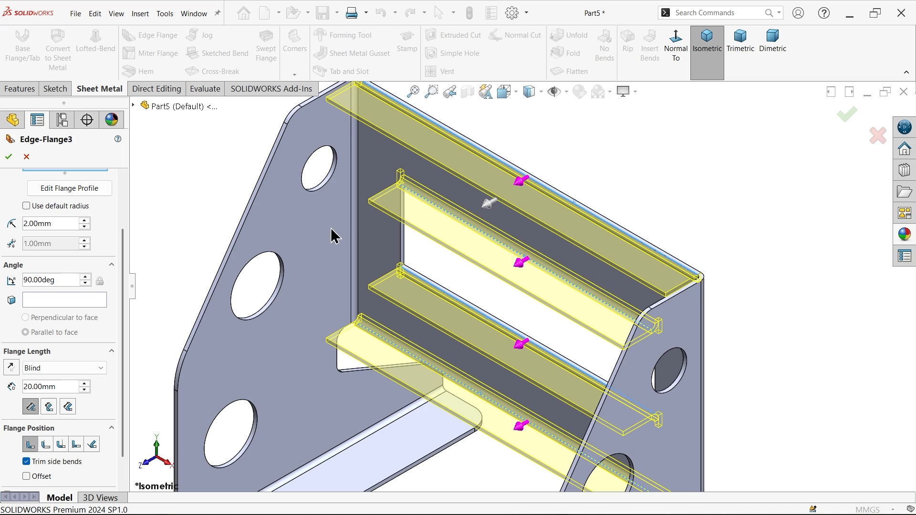
# Step: Edit the flange profile of the window's upper edge and pull its left end line about 1.9 mm inward from the window corner
pyautogui.moveTo(123, 255); pyautogui.dragTo(124, 173)
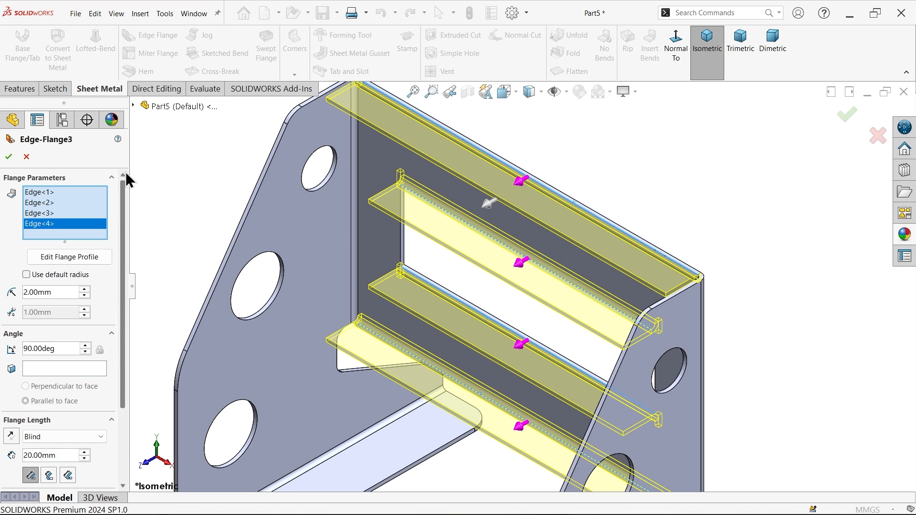
pyautogui.click(45, 203)
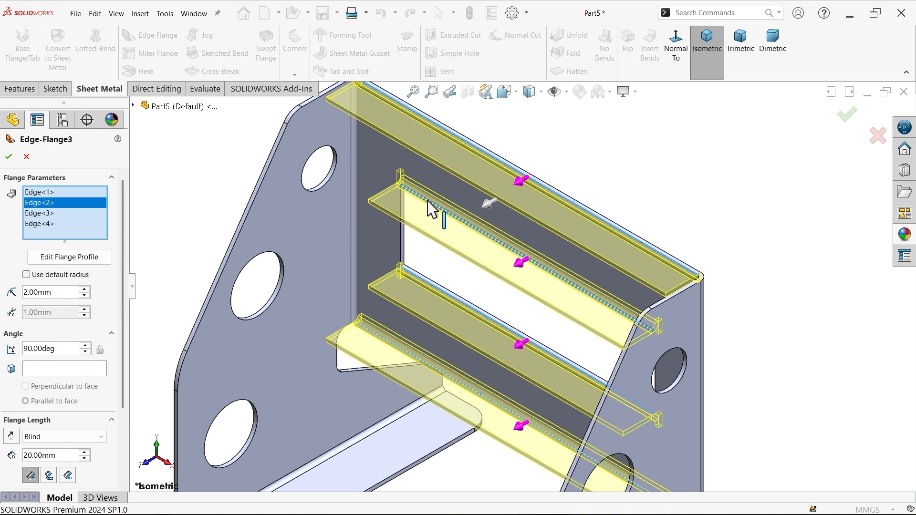
pyautogui.click(67, 257)
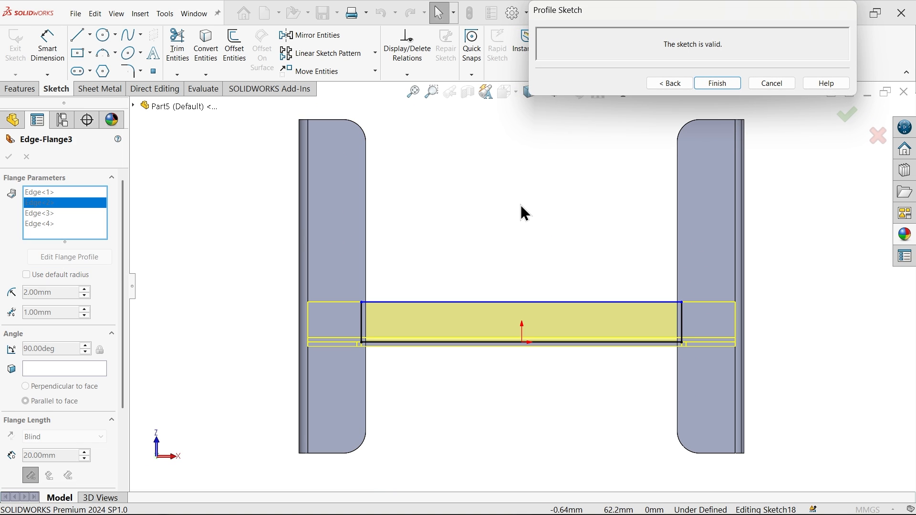
pyautogui.moveTo(520, 205); pyautogui.dragTo(501, 368, button='middle')
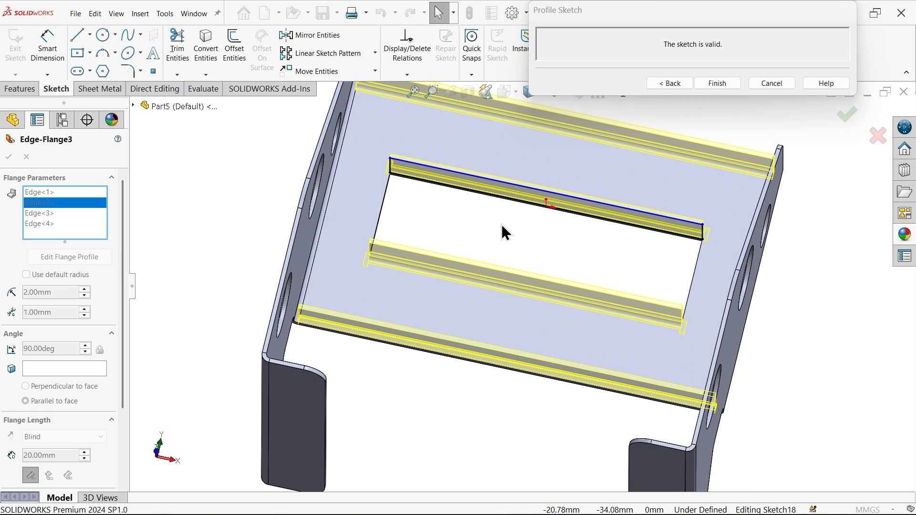
pyautogui.moveTo(504, 232); pyautogui.dragTo(474, 328, button='middle')
pyautogui.scroll(-5, 347, 225)
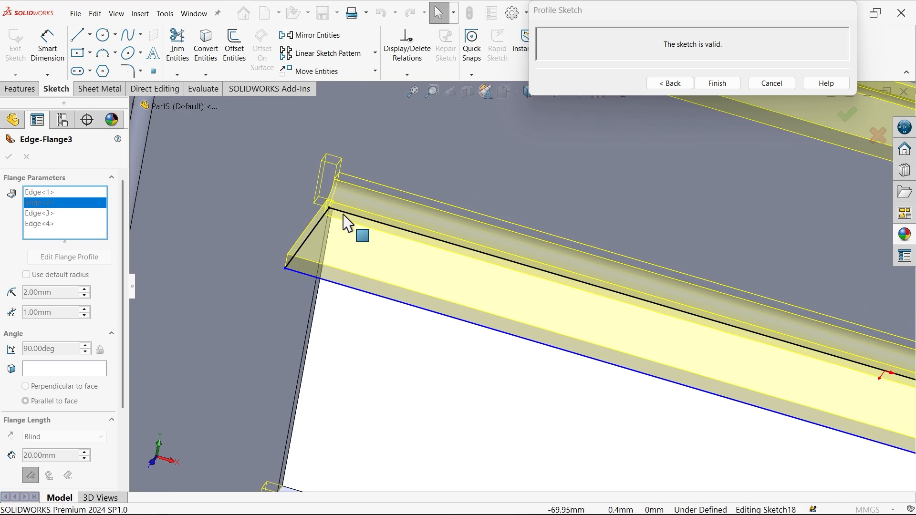
pyautogui.scroll(-2, 347, 224)
pyautogui.click(363, 250)
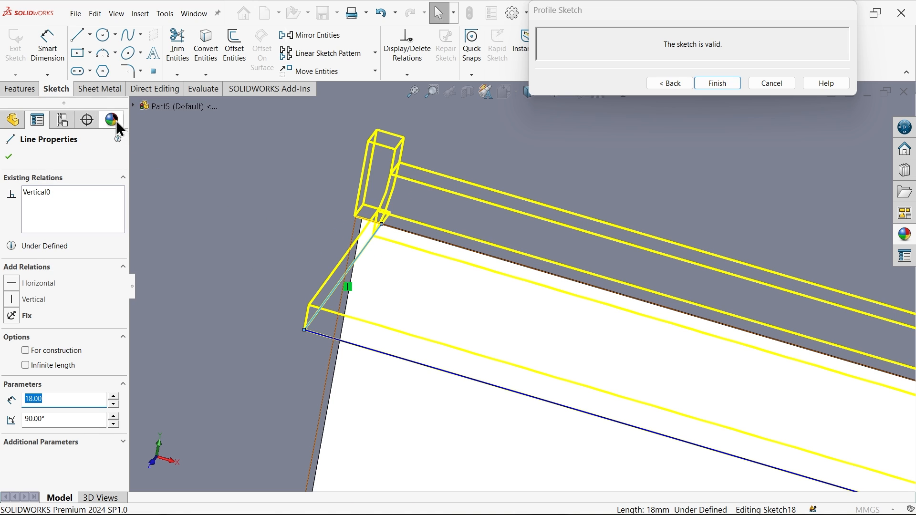
# Step: Dimension the upper window flange's left end line 2 mm from the window's corner edge
pyautogui.moveTo(402, 262)
pyautogui.mouseDown(button='middle')
pyautogui.moveTo(454, 286)
pyautogui.moveTo(439, 229)
pyautogui.moveTo(448, 202)
pyautogui.moveTo(419, 337)
pyautogui.moveTo(491, 425)
pyautogui.moveTo(507, 409)
pyautogui.moveTo(496, 357)
pyautogui.mouseUp(button='middle')
pyautogui.scroll(-10, 472, 446)
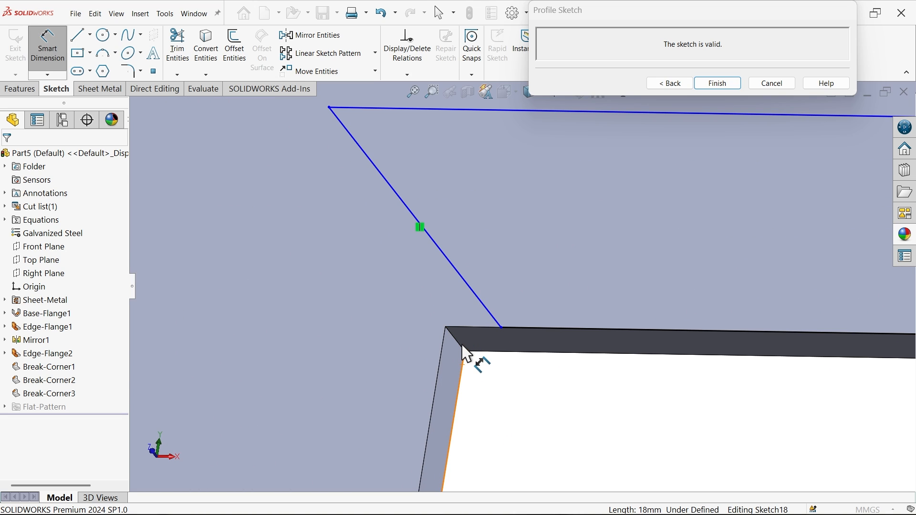
pyautogui.click(492, 316)
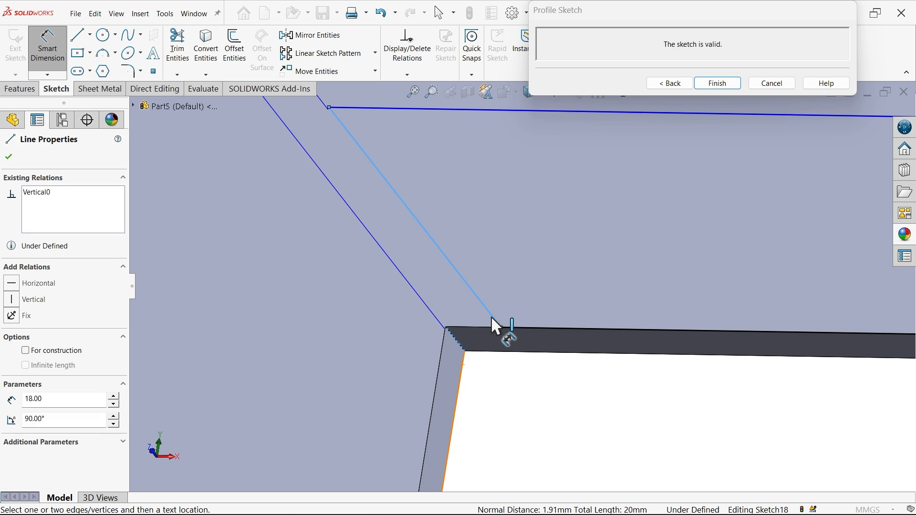
pyautogui.click(504, 385)
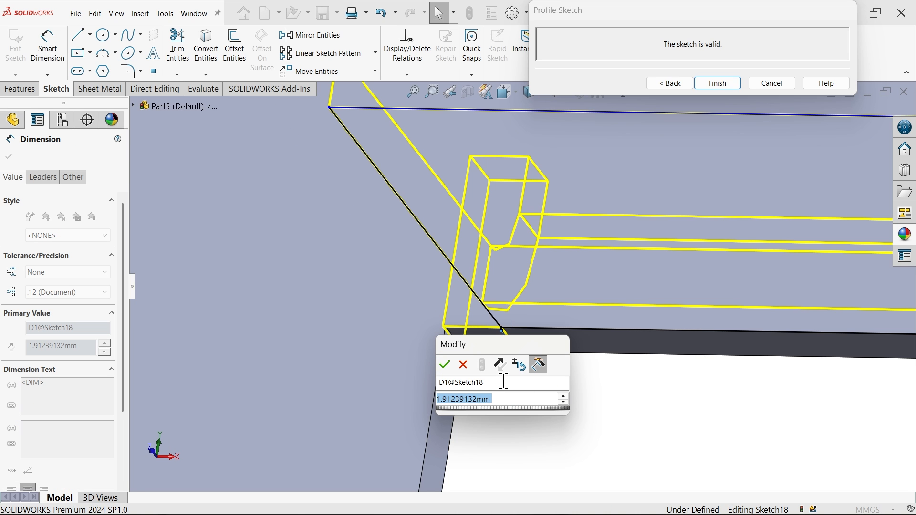
pyautogui.write('2')
pyautogui.press('Return')
# Step: Pull the right end line of the upper window flange's profile about 2.4 mm inward from the window corner
pyautogui.scroll(5, 501, 377)
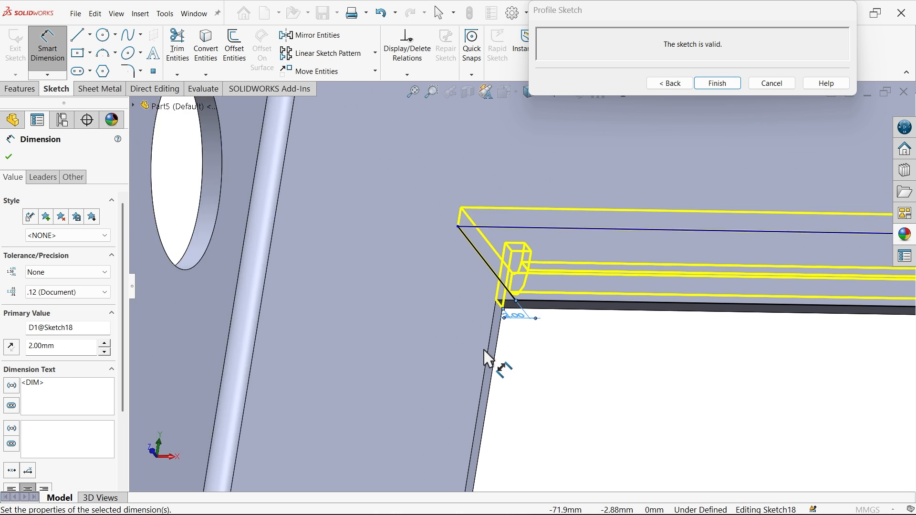
pyautogui.scroll(3, 615, 311)
pyautogui.scroll(-4, 756, 302)
pyautogui.moveTo(797, 289); pyautogui.dragTo(832, 246, button='middle')
pyautogui.scroll(-5, 840, 267)
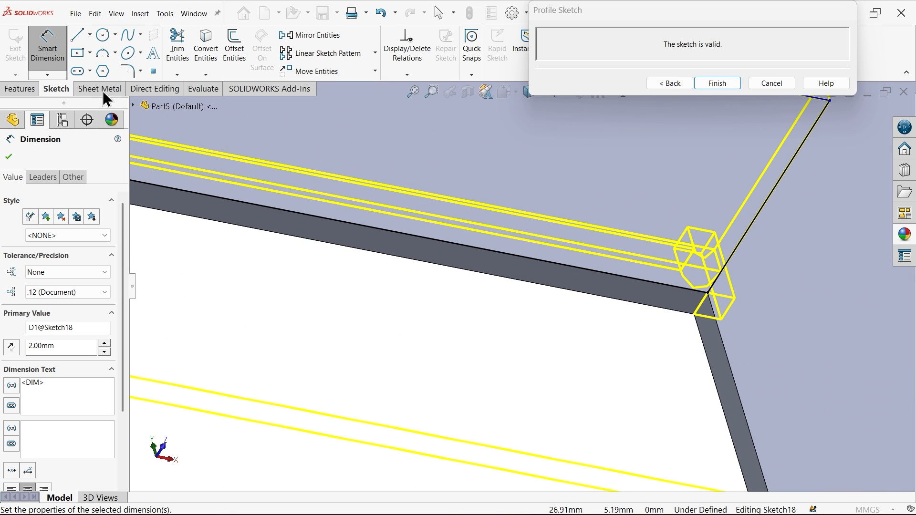
pyautogui.click(48, 50)
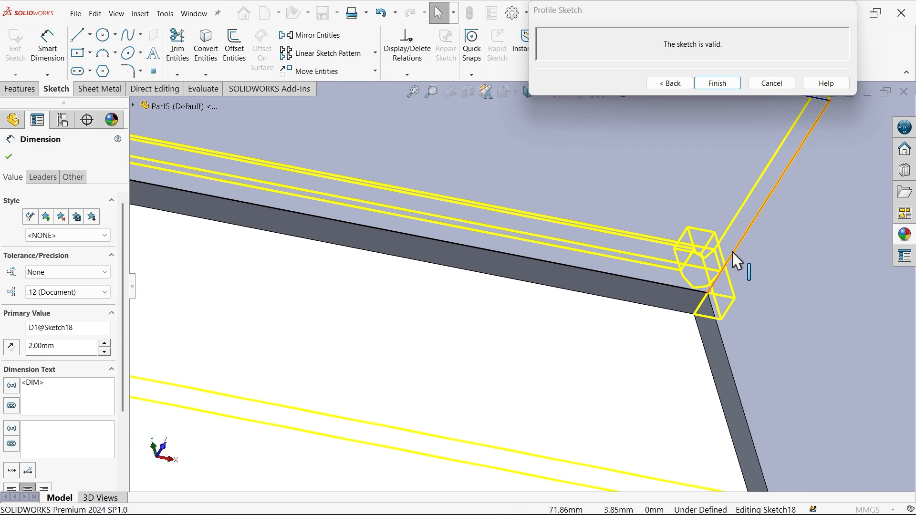
pyautogui.click(710, 250)
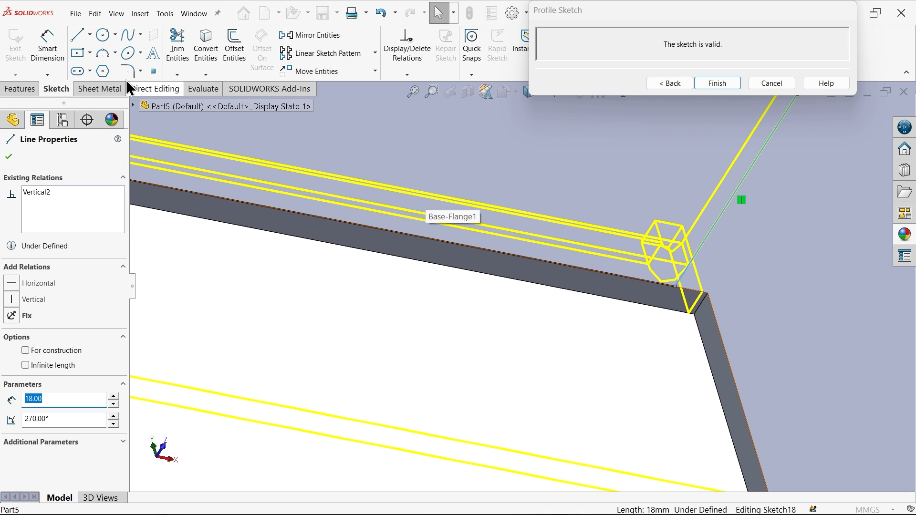
# Step: Dimension the upper window flange's right end line 2 mm from the window's corner edge and return to the flange settings
pyautogui.click(52, 44)
pyautogui.scroll(-5, 705, 302)
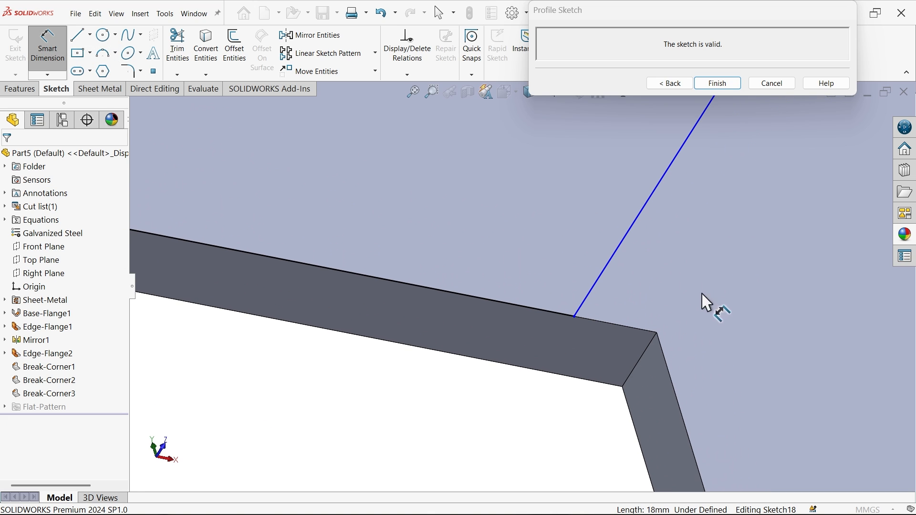
pyautogui.click(647, 352)
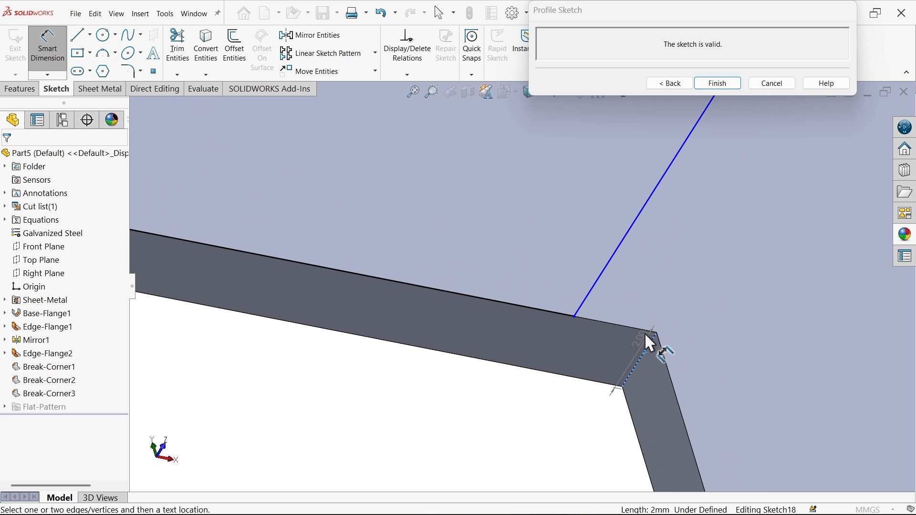
pyautogui.click(599, 279)
pyautogui.click(586, 403)
pyautogui.write('2')
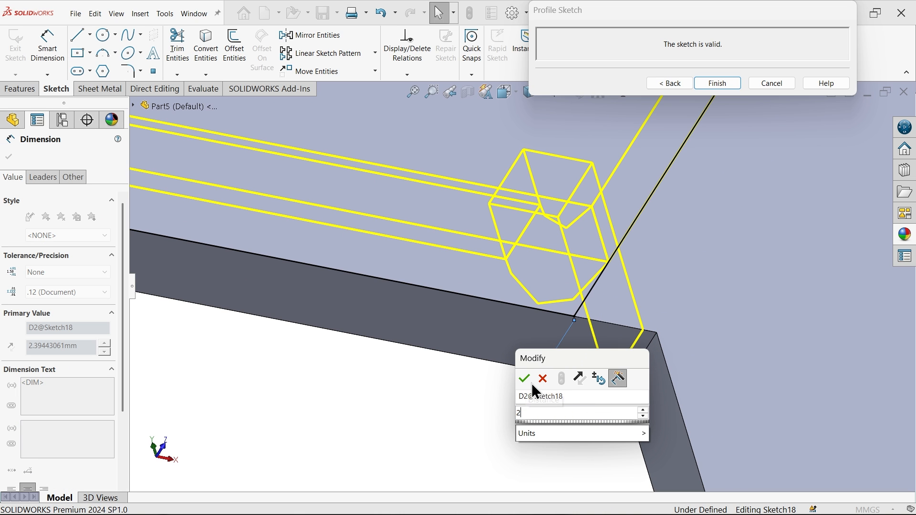
pyautogui.click(524, 380)
pyautogui.scroll(6, 505, 322)
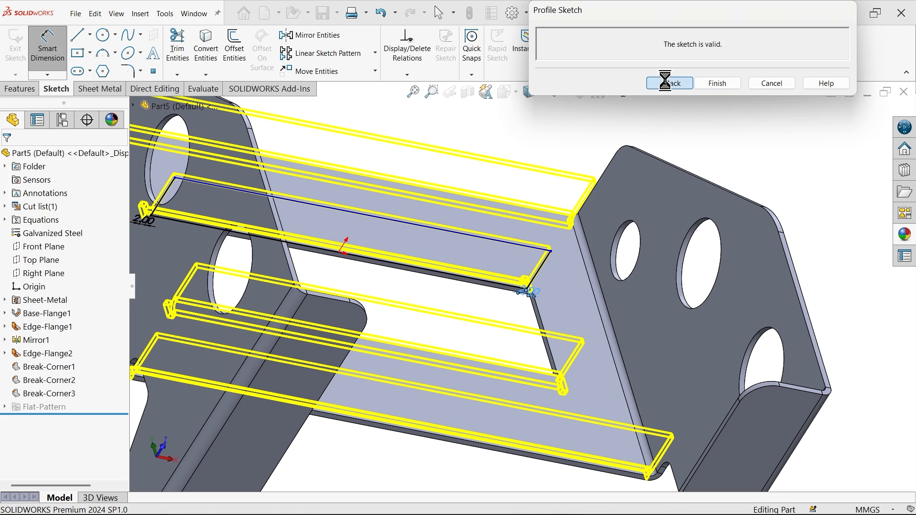
pyautogui.click(667, 84)
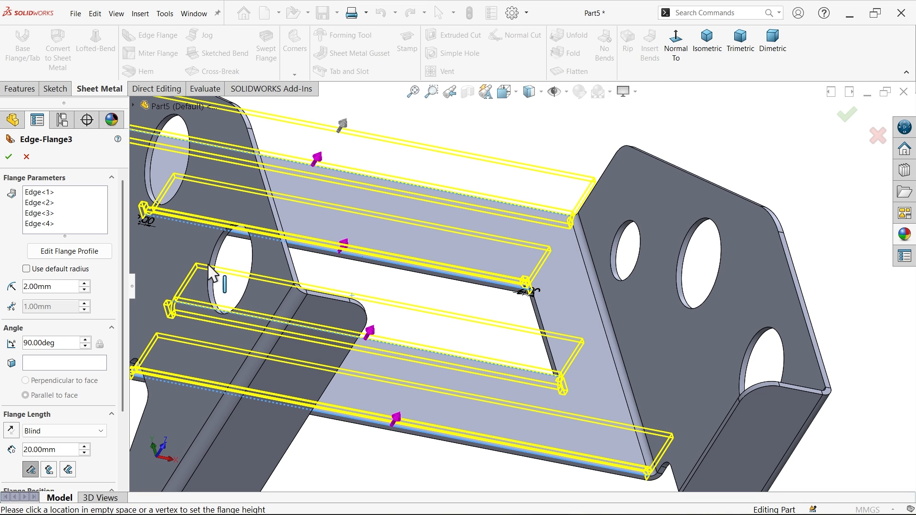
# Step: Edit the flange profile of the window's lower edge and pull one end line about 3.5 mm inward from the window corner
pyautogui.click(41, 214)
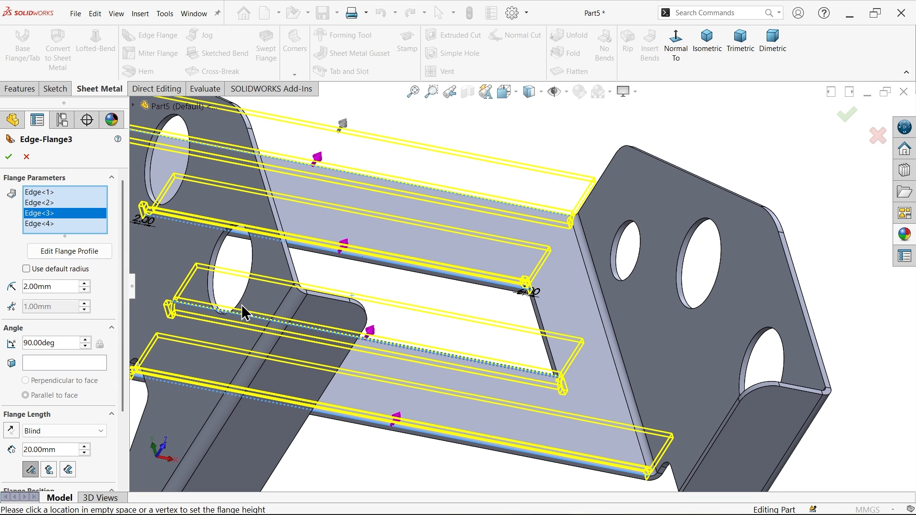
pyautogui.click(84, 251)
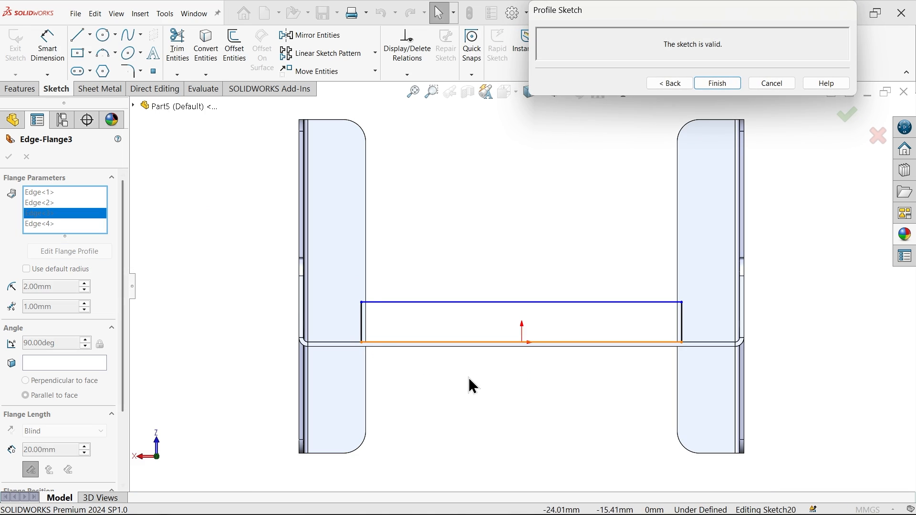
pyautogui.moveTo(469, 378)
pyautogui.mouseDown(button='middle')
pyautogui.moveTo(464, 288)
pyautogui.moveTo(440, 306)
pyautogui.moveTo(416, 301)
pyautogui.mouseUp(button='middle')
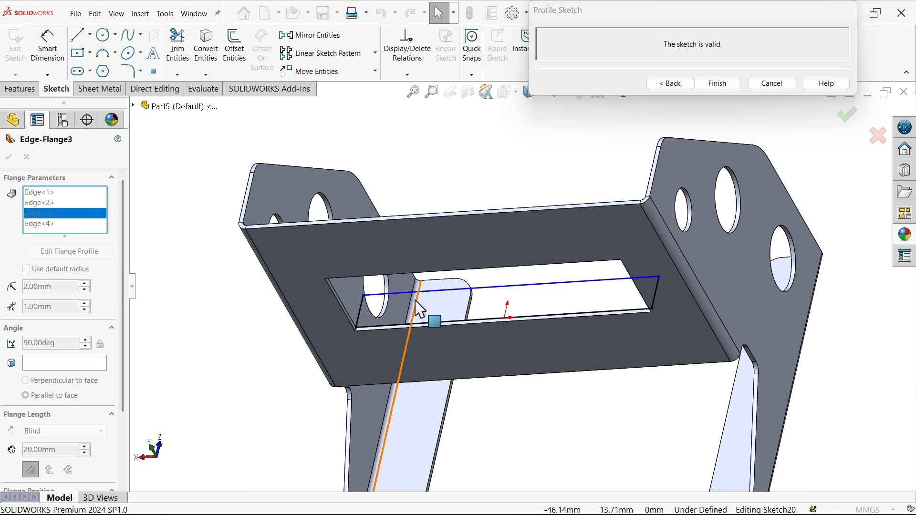
pyautogui.scroll(-5, 420, 309)
pyautogui.click(330, 358)
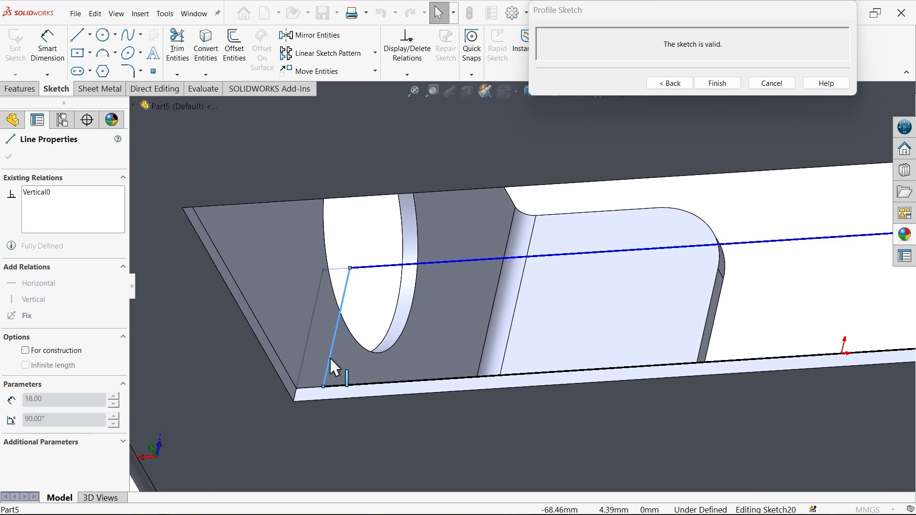
pyautogui.moveTo(330, 357); pyautogui.dragTo(330, 359)
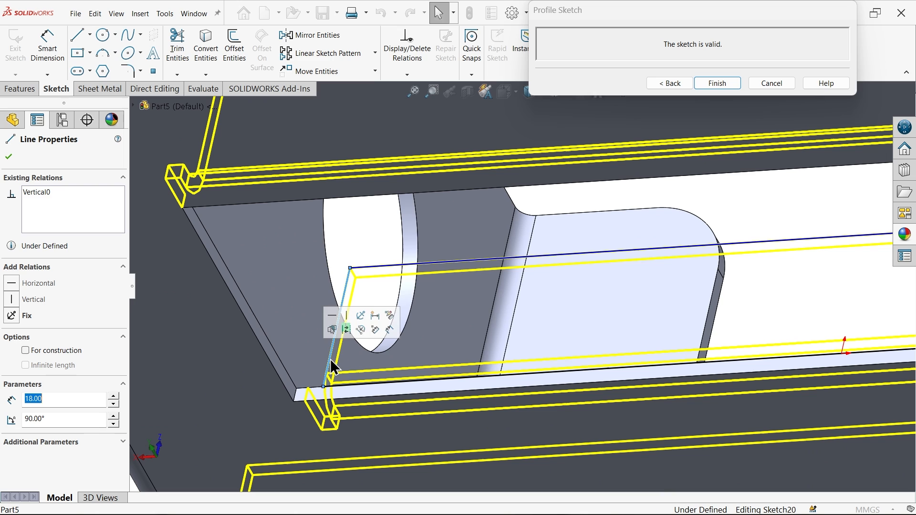
# Step: Dimension the moved end line of the lower window flange 2 mm from the window's corner edge
pyautogui.click(53, 59)
pyautogui.scroll(-3, 353, 372)
pyautogui.click(378, 419)
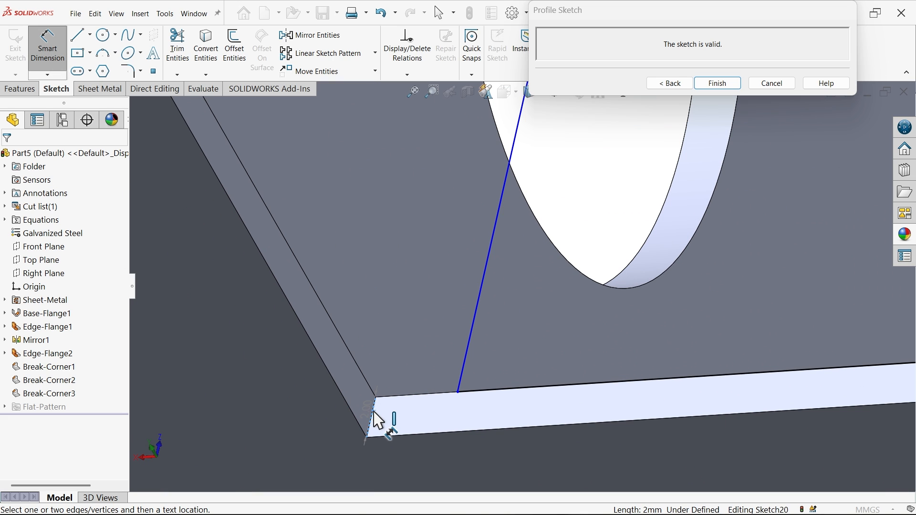
pyautogui.click(466, 370)
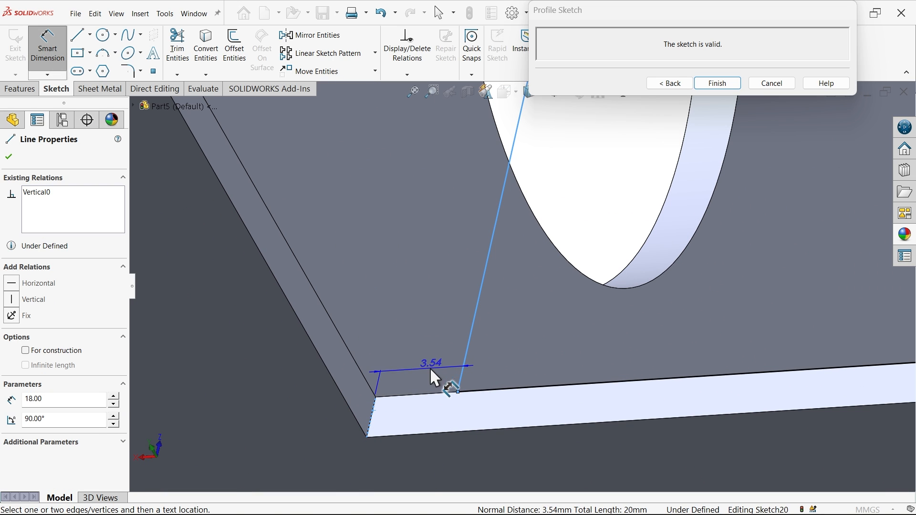
pyautogui.click(429, 409)
pyautogui.write('2')
pyautogui.press('Return')
# Step: Pull the opposite end line of the lower window flange's profile about 2.5 mm inward from the window corner
pyautogui.scroll(5, 499, 382)
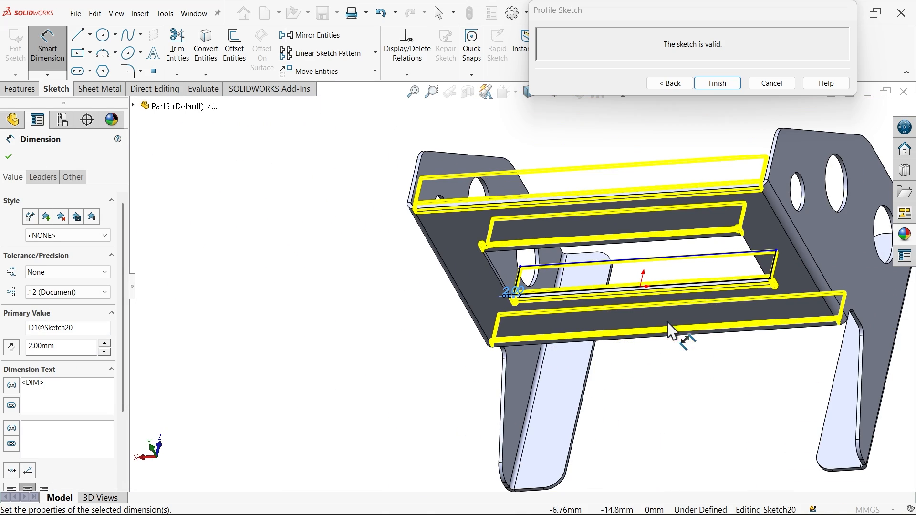
pyautogui.scroll(-8, 675, 331)
pyautogui.moveTo(747, 283); pyautogui.dragTo(784, 265, button='middle')
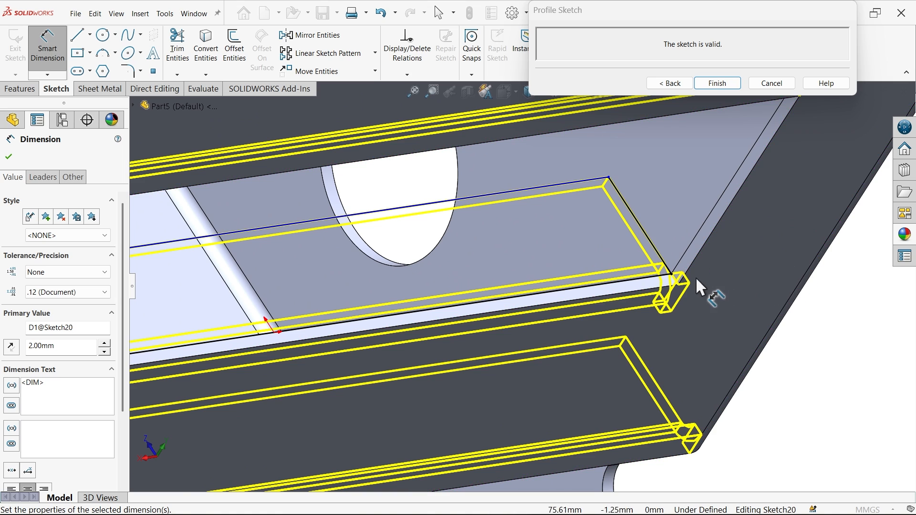
pyautogui.scroll(-5, 436, 272)
pyautogui.press('Escape')
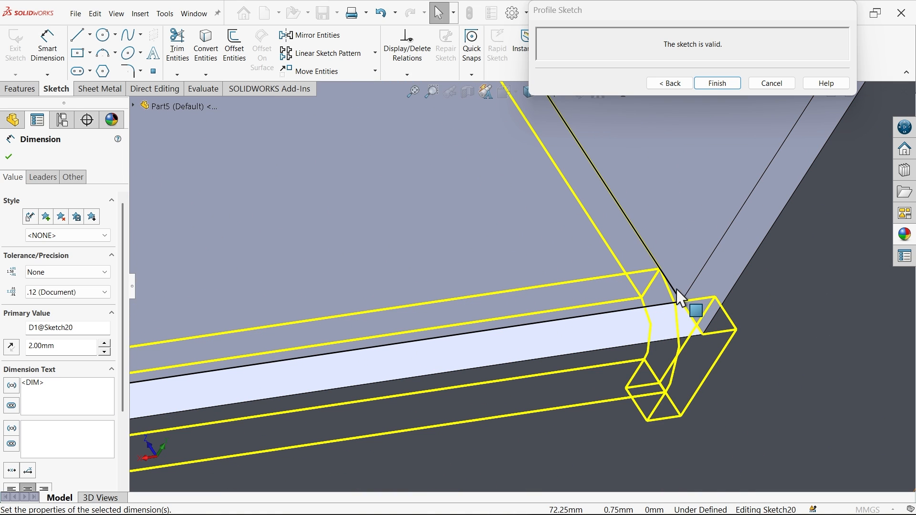
pyautogui.moveTo(681, 302); pyautogui.dragTo(638, 308)
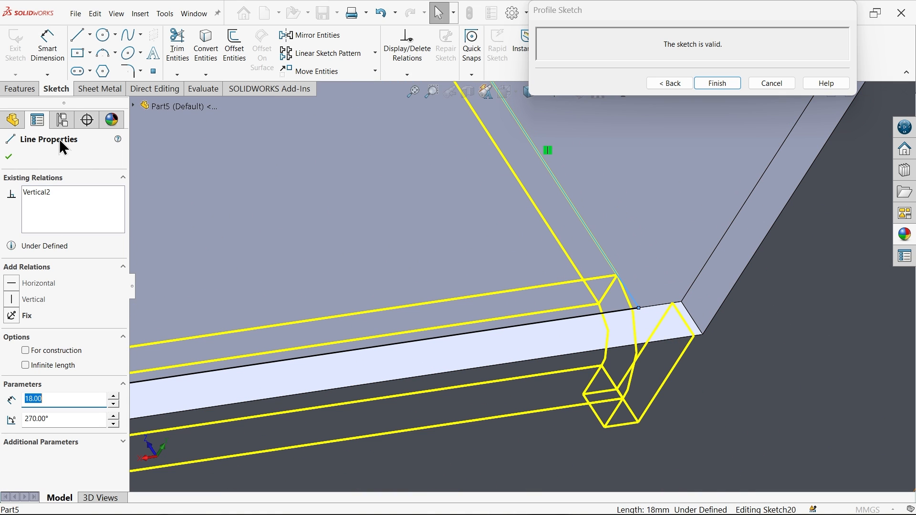
# Step: Dimension the lower window flange's second end line 2 mm from the window's corner edge and return to the flange settings
pyautogui.click(58, 44)
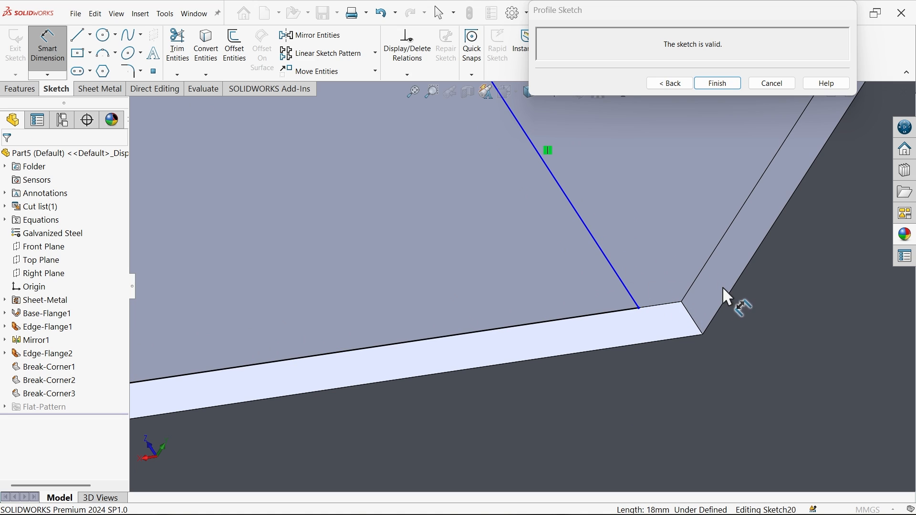
pyautogui.click(635, 302)
pyautogui.click(673, 337)
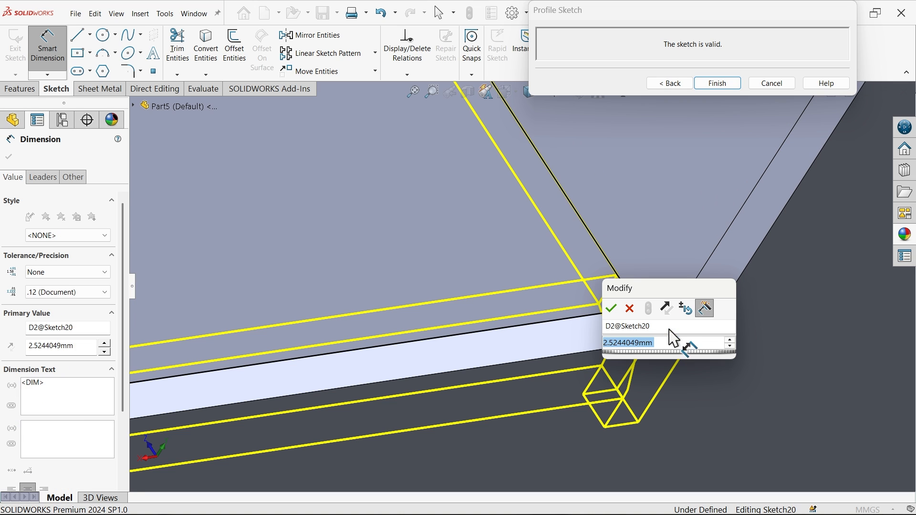
pyautogui.write('2')
pyautogui.click(610, 308)
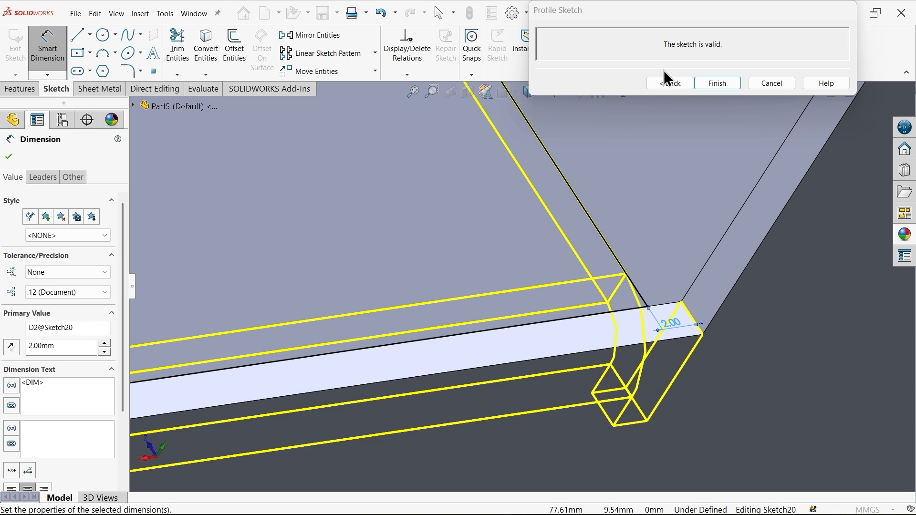
pyautogui.click(668, 83)
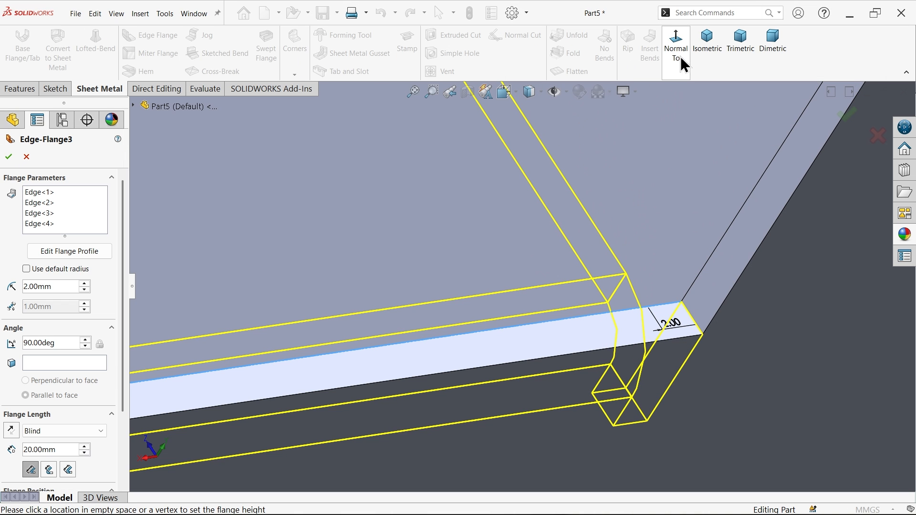
pyautogui.click(707, 45)
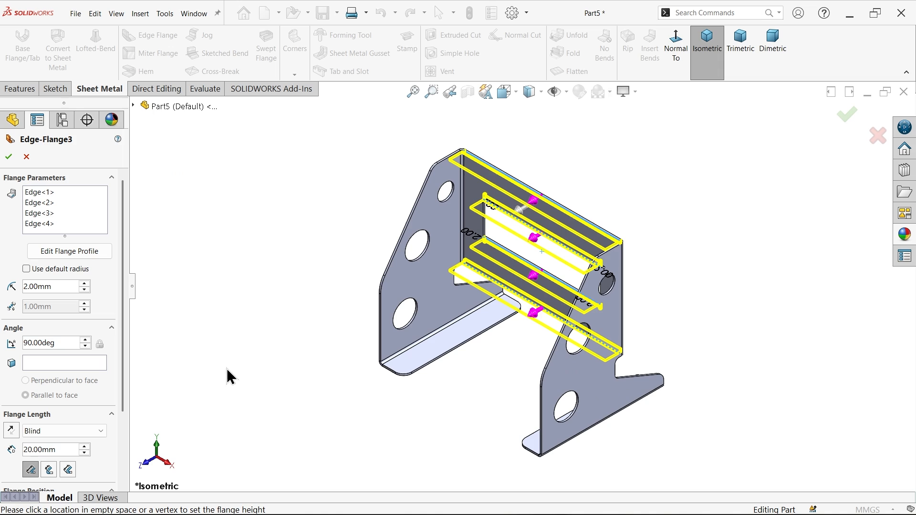
pyautogui.moveTo(121, 328); pyautogui.dragTo(125, 400)
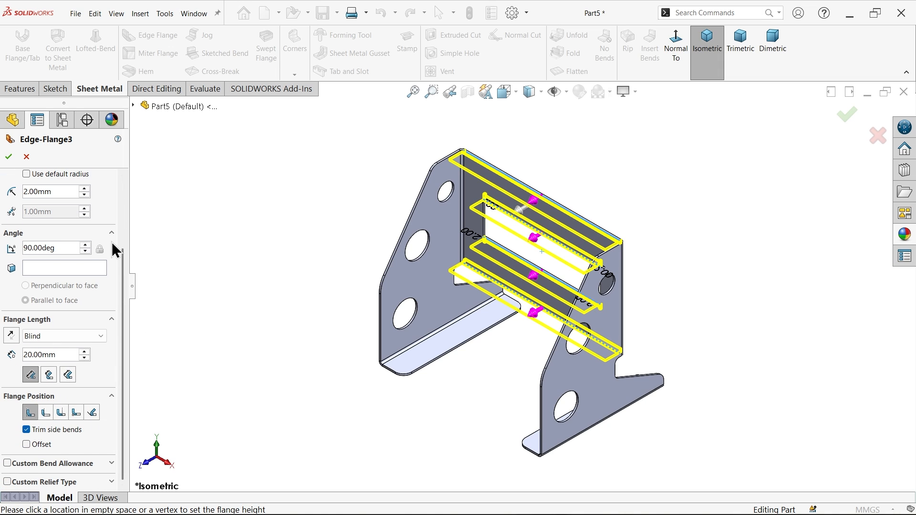
# Step: Accept the edge flanges and start an underlap closed corner from the upper flange's end to the side plate, without narrow corner or auto propagation
pyautogui.click(9, 156)
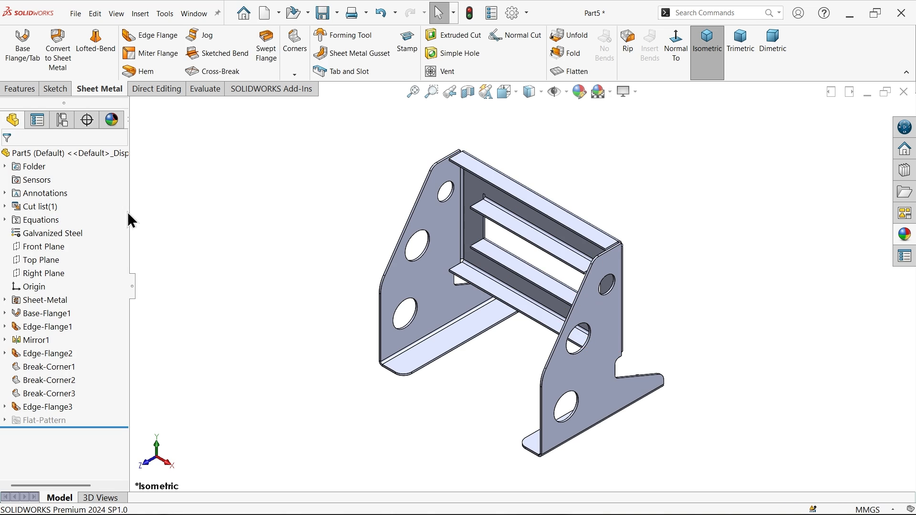
pyautogui.scroll(-8, 461, 168)
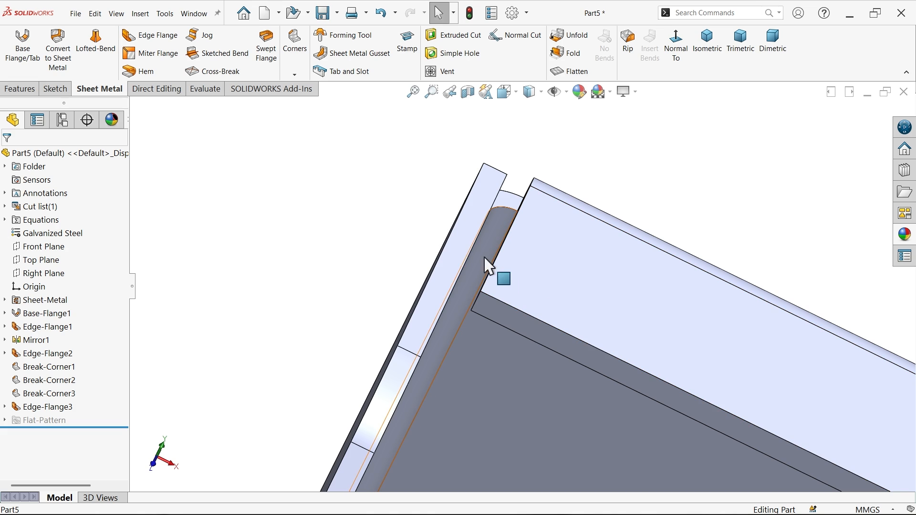
pyautogui.click(295, 76)
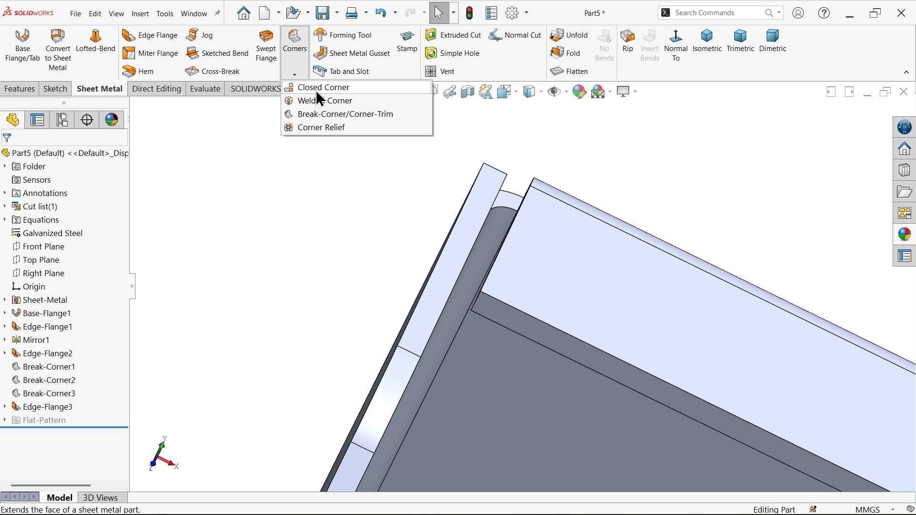
pyautogui.click(316, 91)
pyautogui.moveTo(248, 236); pyautogui.dragTo(400, 264, button='middle')
pyautogui.click(386, 268)
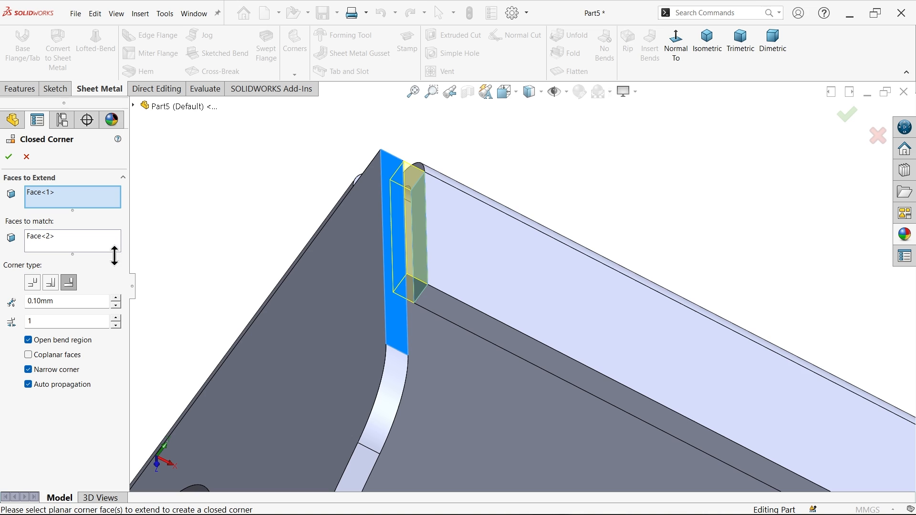
pyautogui.moveTo(197, 264); pyautogui.dragTo(174, 263, button='middle')
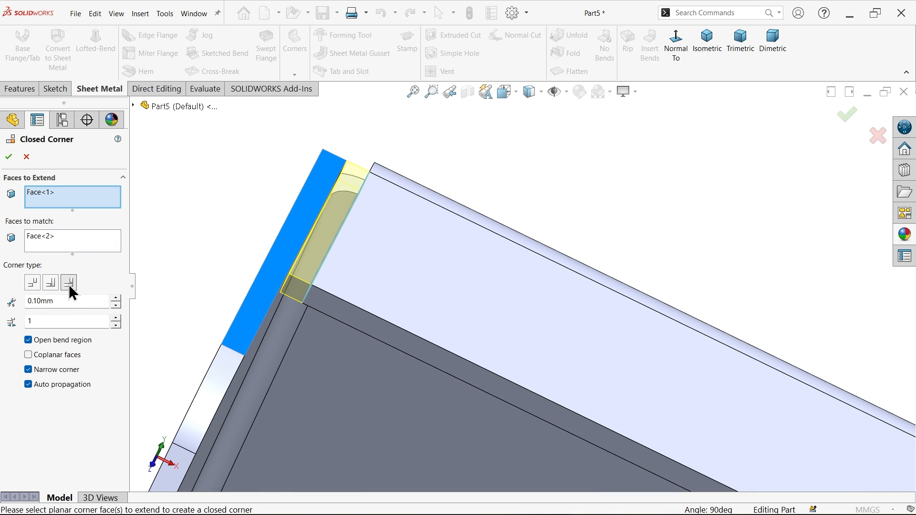
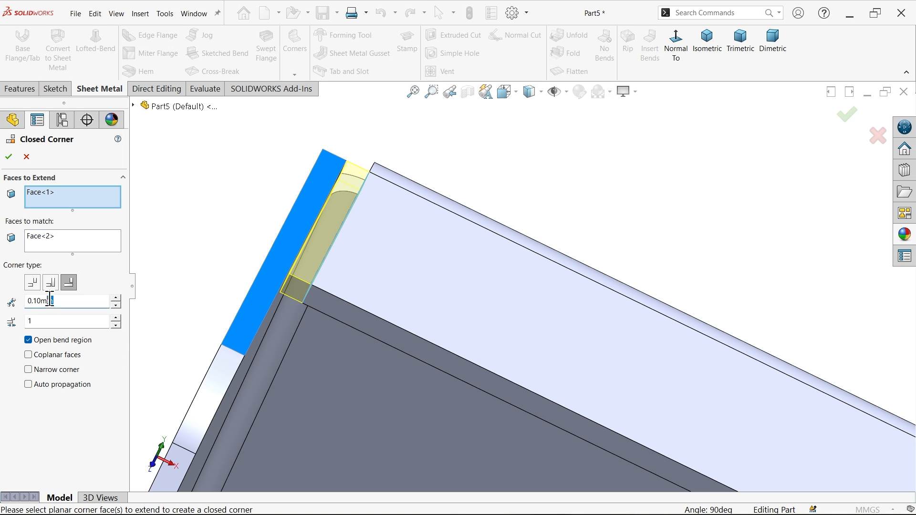
# Step: Add the lowest flange's end face to the closed corner's faces to extend and match it to the adjoining side plate's notch face
pyautogui.scroll(-5, 479, 368)
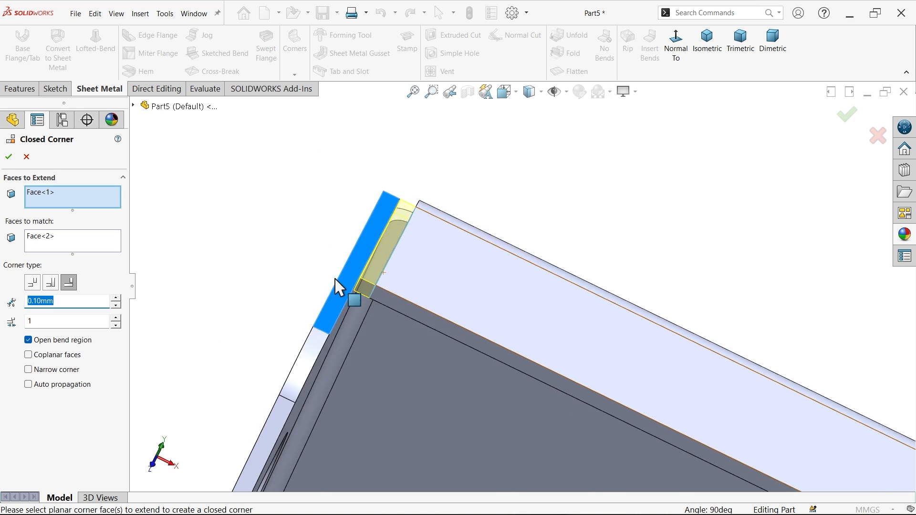
pyautogui.scroll(-3, 480, 369)
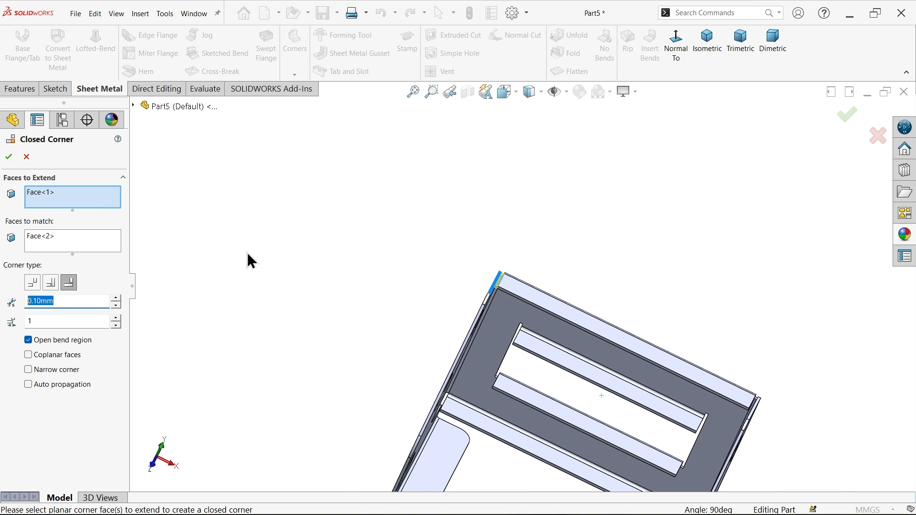
pyautogui.scroll(4, 506, 380)
pyautogui.moveTo(485, 384); pyautogui.dragTo(617, 379, button='middle')
pyautogui.scroll(6, 497, 429)
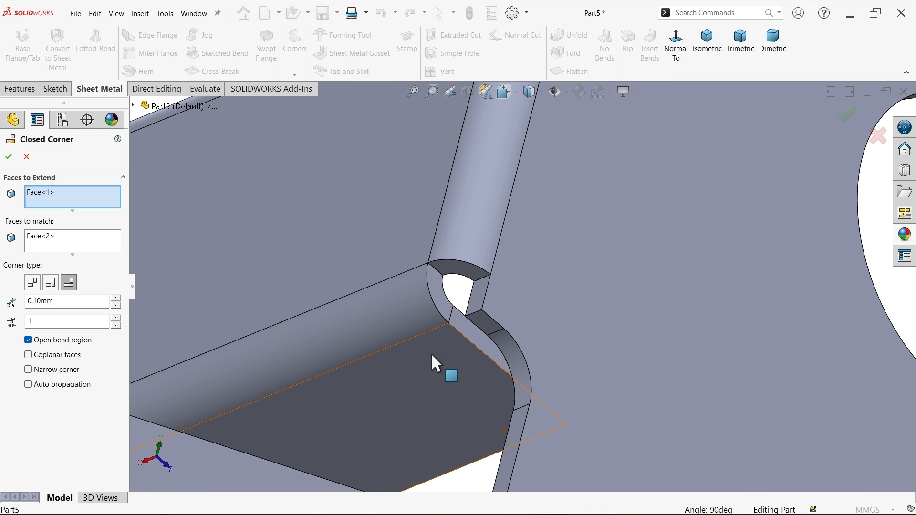
pyautogui.click(484, 346)
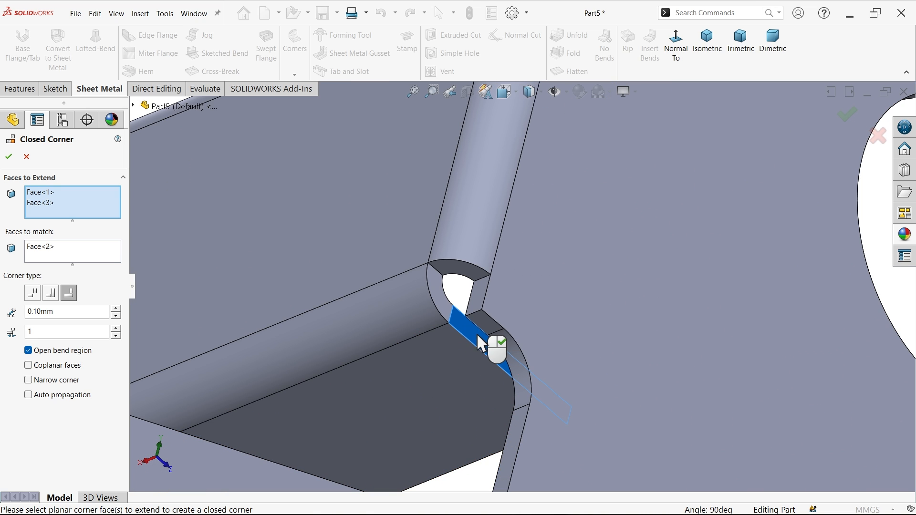
pyautogui.click(48, 260)
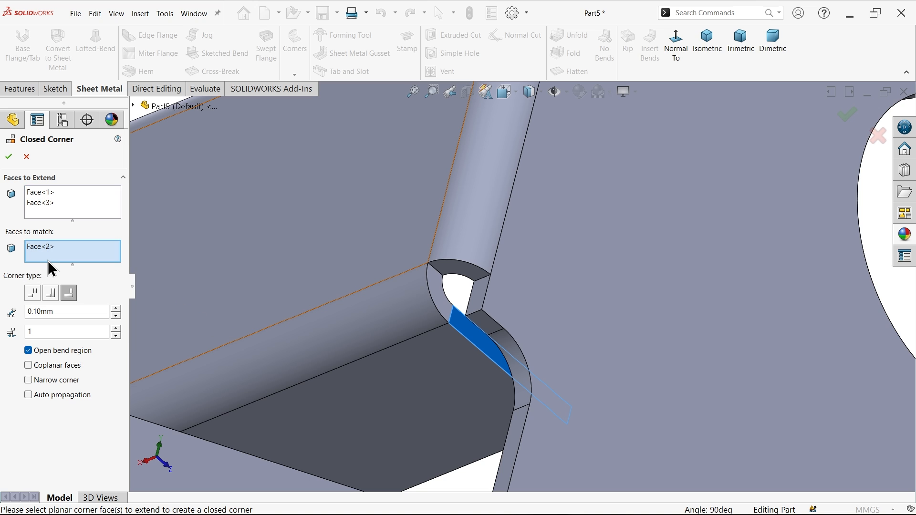
pyautogui.click(494, 332)
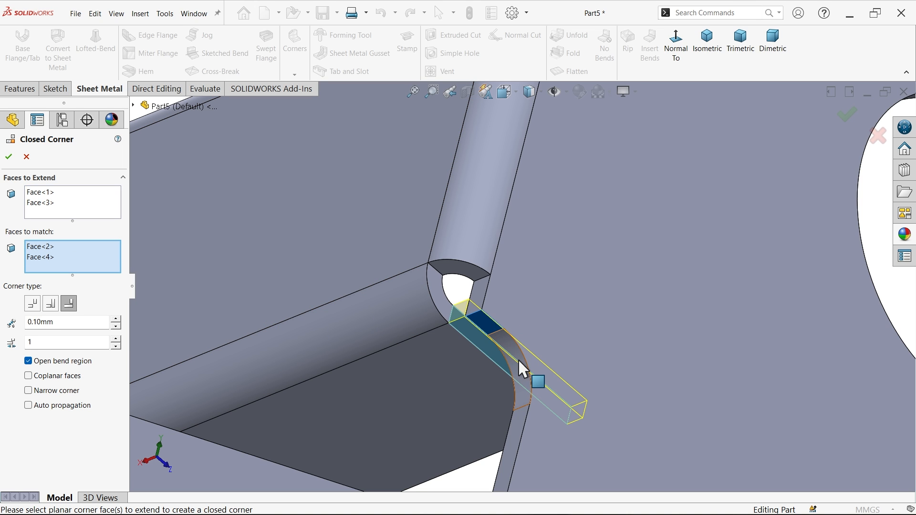
pyautogui.moveTo(513, 343)
pyautogui.mouseDown(button='middle')
pyautogui.moveTo(544, 341)
pyautogui.moveTo(523, 342)
pyautogui.mouseUp(button='middle')
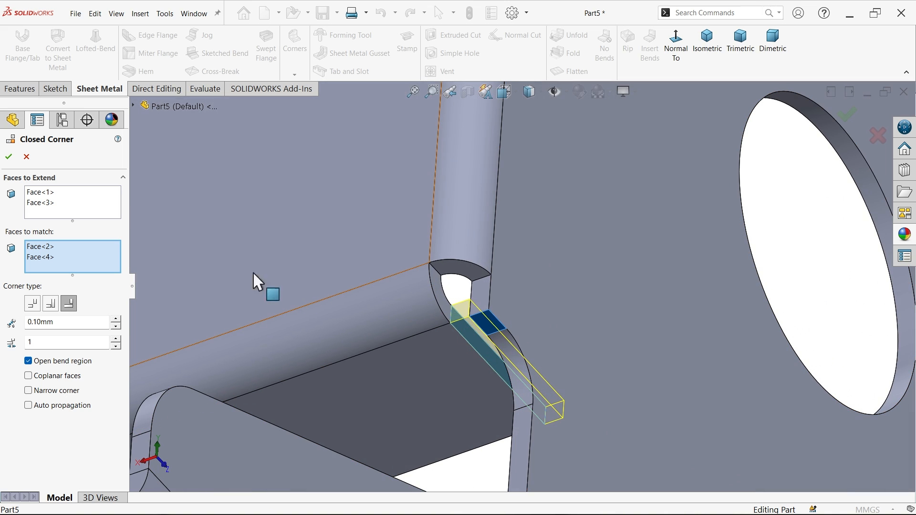
# Step: Add the lowest flange's opposite end face to the closed corner and match it to the other side plate's notch face
pyautogui.click(44, 216)
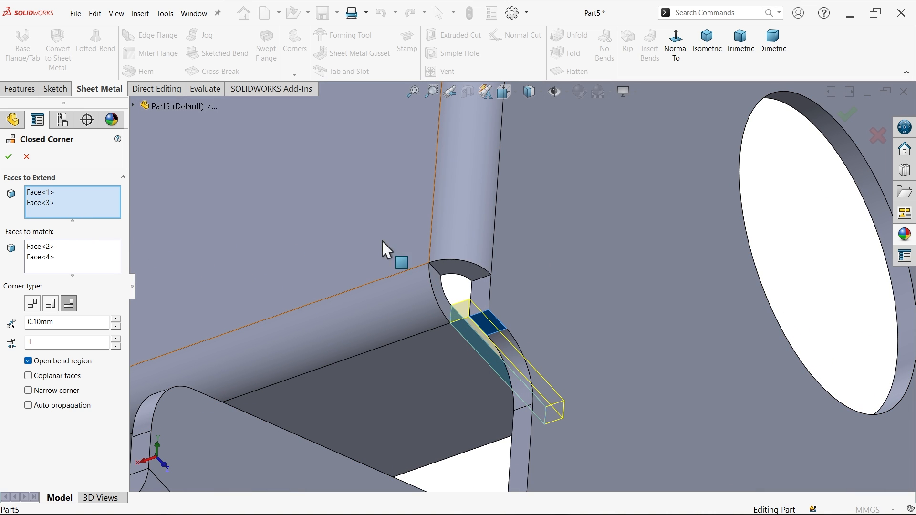
pyautogui.scroll(10, 511, 277)
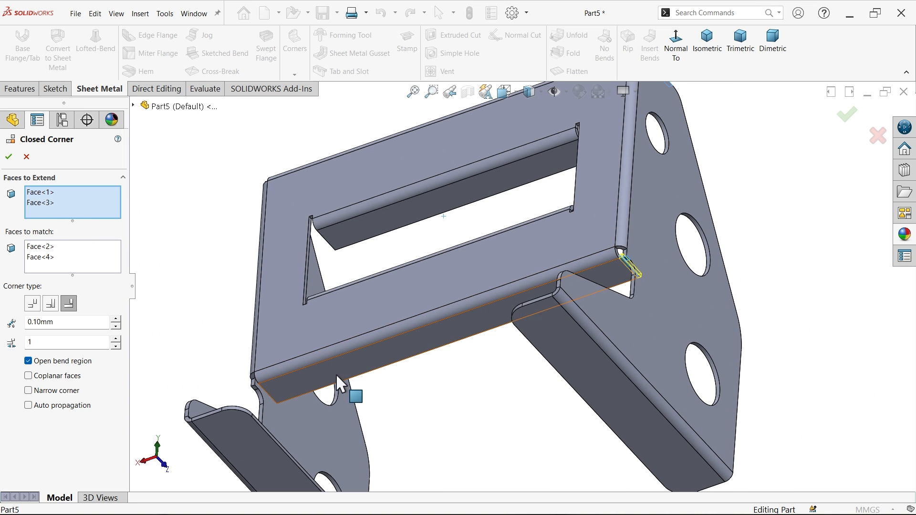
pyautogui.scroll(-10, 340, 383)
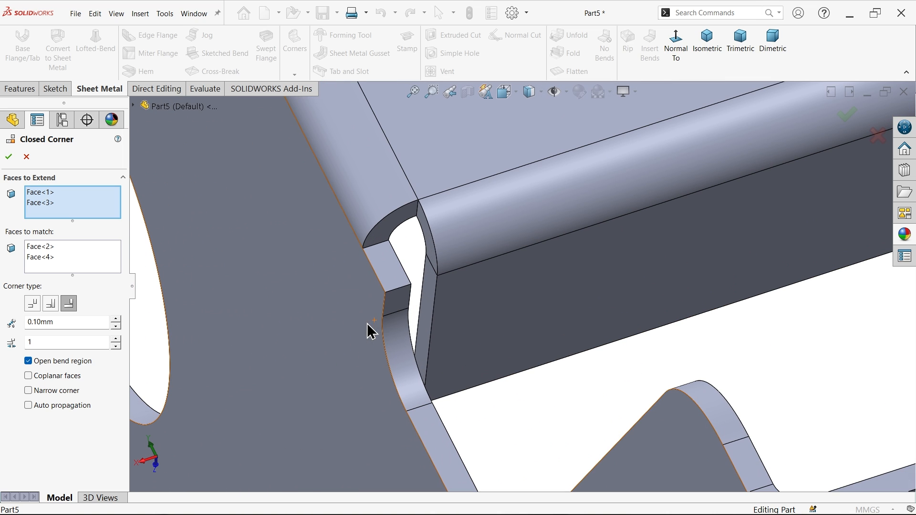
pyautogui.click(428, 307)
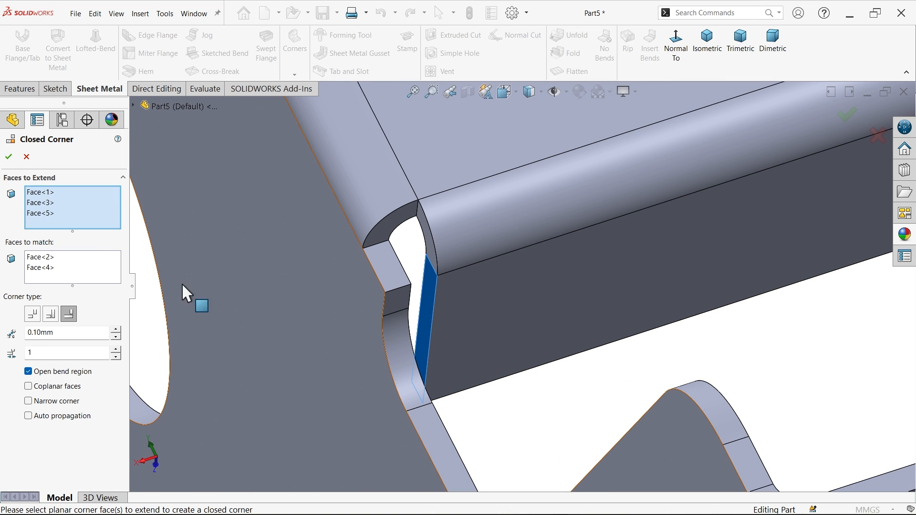
pyautogui.click(37, 265)
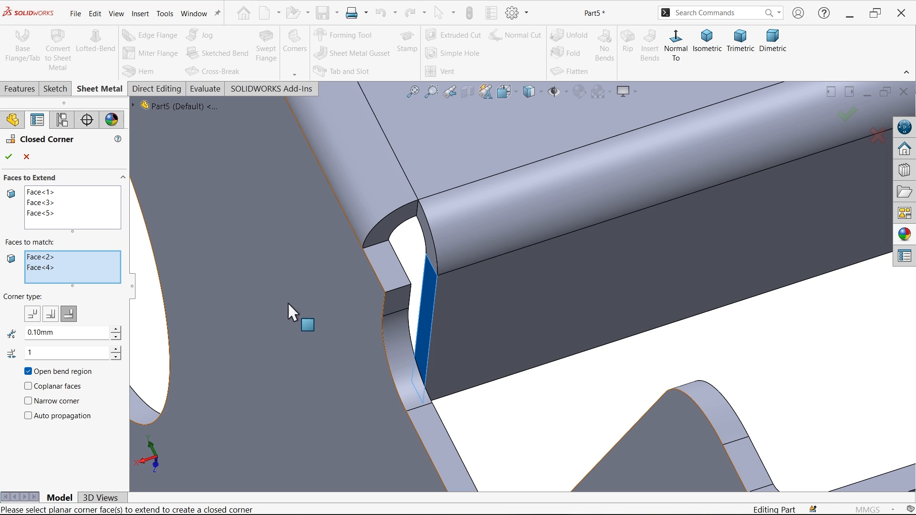
pyautogui.click(402, 300)
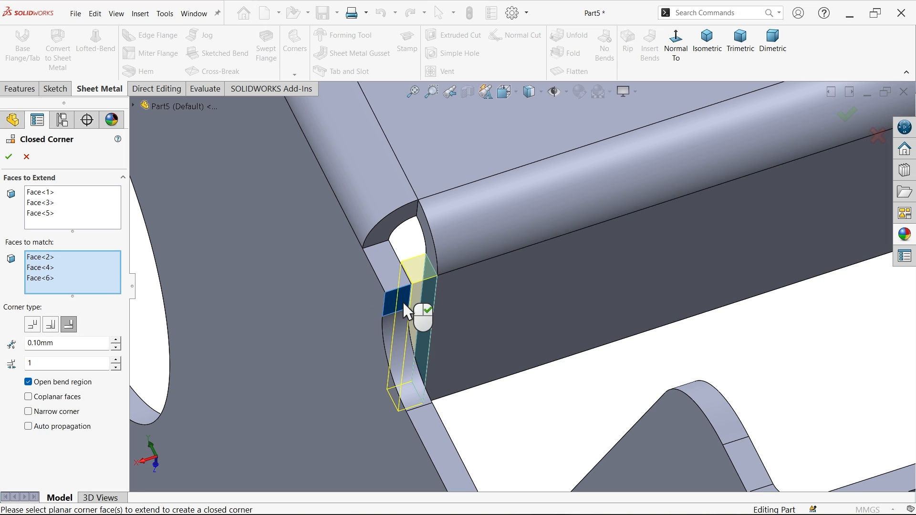
pyautogui.scroll(3, 372, 306)
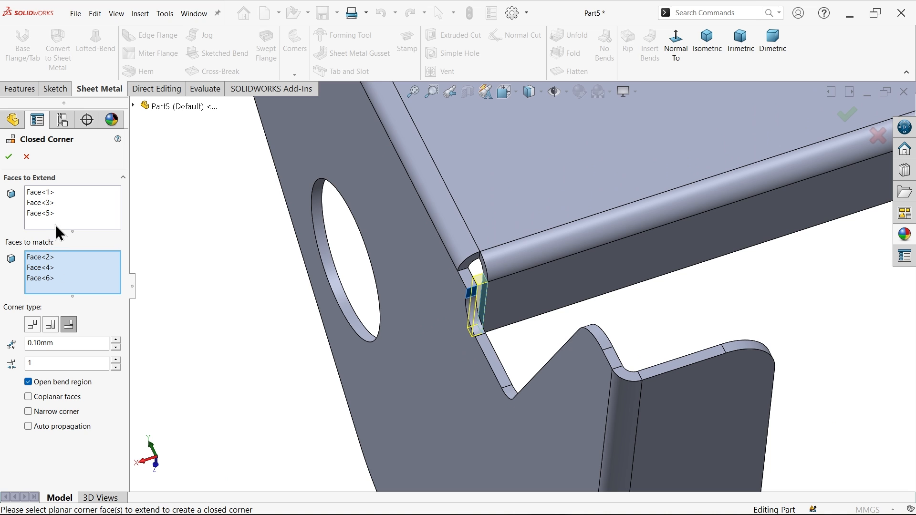
# Step: Extend the upper flange's remaining end face to match the adjacent side plate's edge face and complete the closed corner with a 0.10 mm gap
pyautogui.click(56, 227)
pyautogui.scroll(5, 348, 231)
pyautogui.moveTo(388, 224); pyautogui.dragTo(649, 238, button='middle')
pyautogui.scroll(-8, 725, 210)
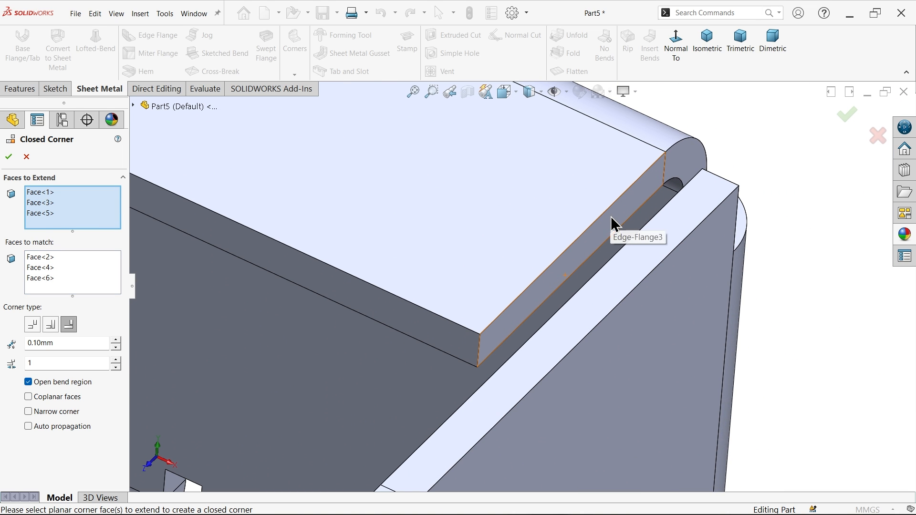
pyautogui.click(611, 216)
pyautogui.click(53, 299)
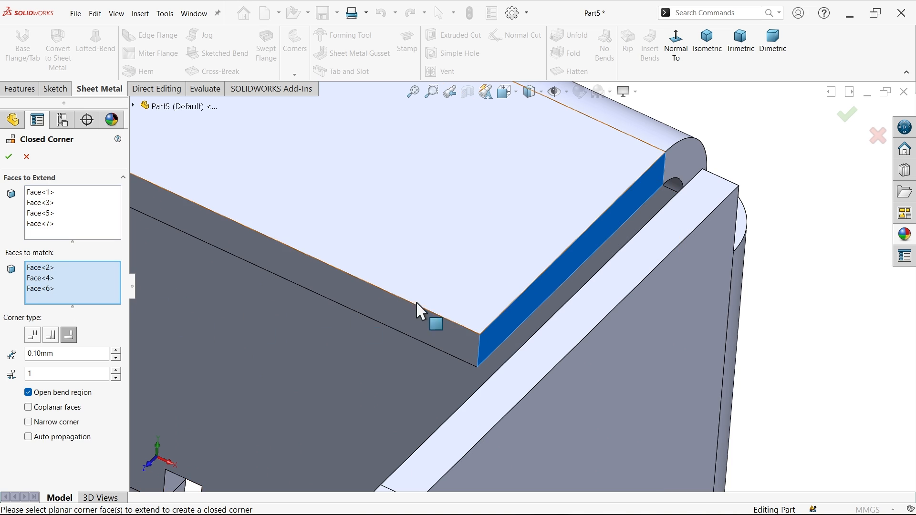
pyautogui.click(590, 313)
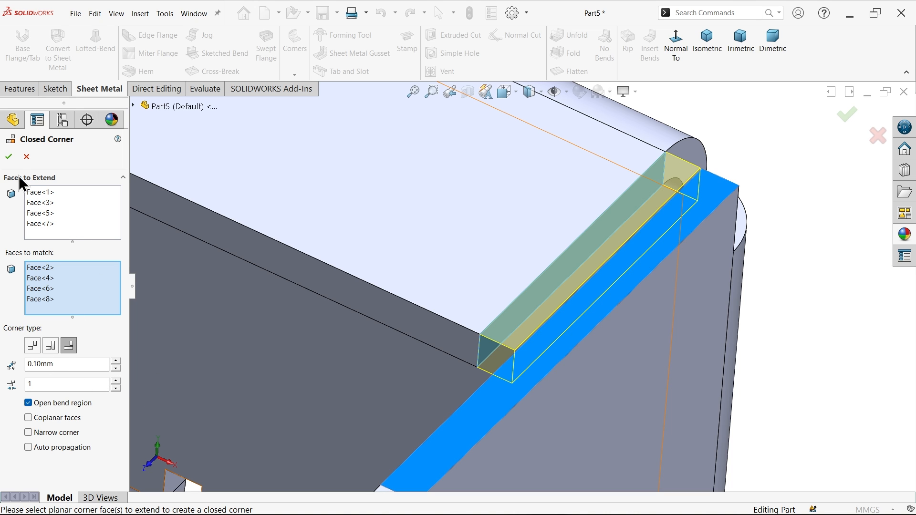
pyautogui.click(8, 158)
# Step: Look over the flanges and examine the reference drawing image for the scalloped flange edge's hole count, diameter and corner radius
pyautogui.scroll(5, 448, 246)
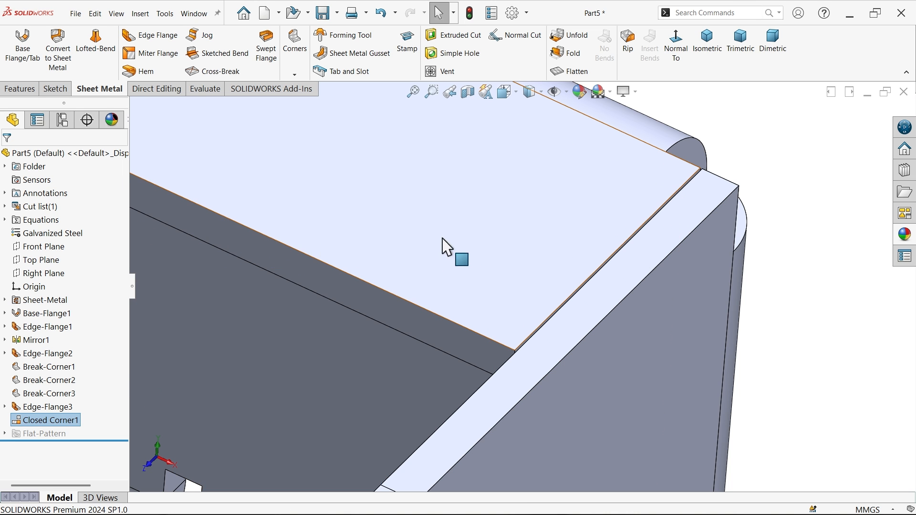
pyautogui.scroll(3, 448, 244)
pyautogui.scroll(-5, 351, 268)
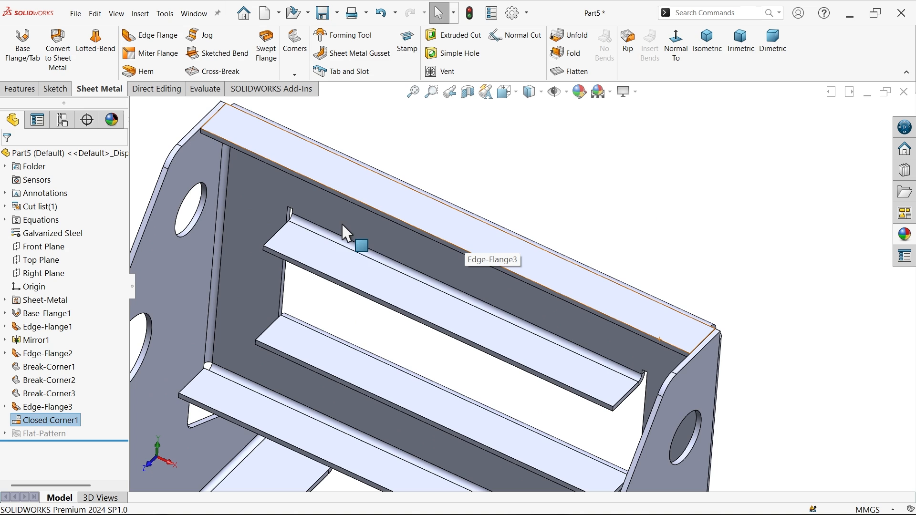
pyautogui.hotkey('alt', 'Tab')
pyautogui.moveTo(160, 269)
pyautogui.mouseDown()
pyautogui.moveTo(353, 276)
pyautogui.moveTo(387, 191)
pyautogui.mouseUp()
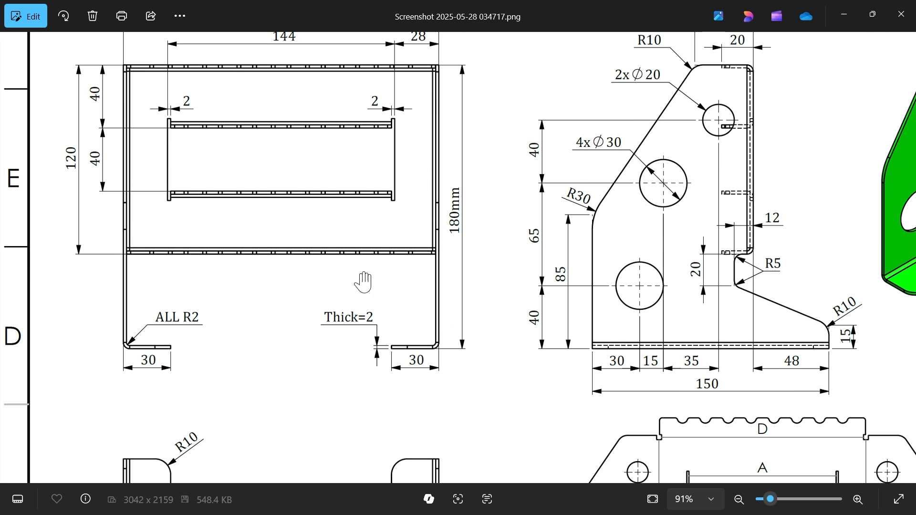
pyautogui.moveTo(292, 376); pyautogui.dragTo(400, 113)
pyautogui.scroll(5, 231, 310)
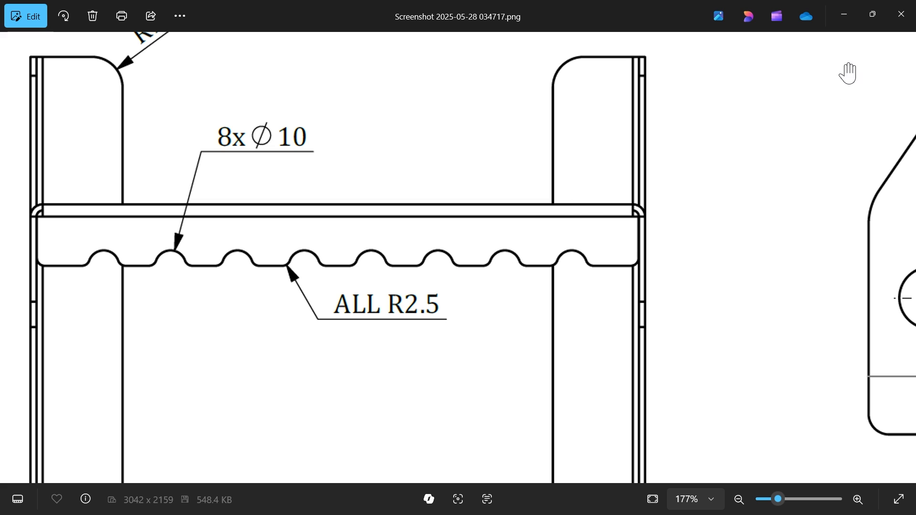
pyautogui.click(844, 15)
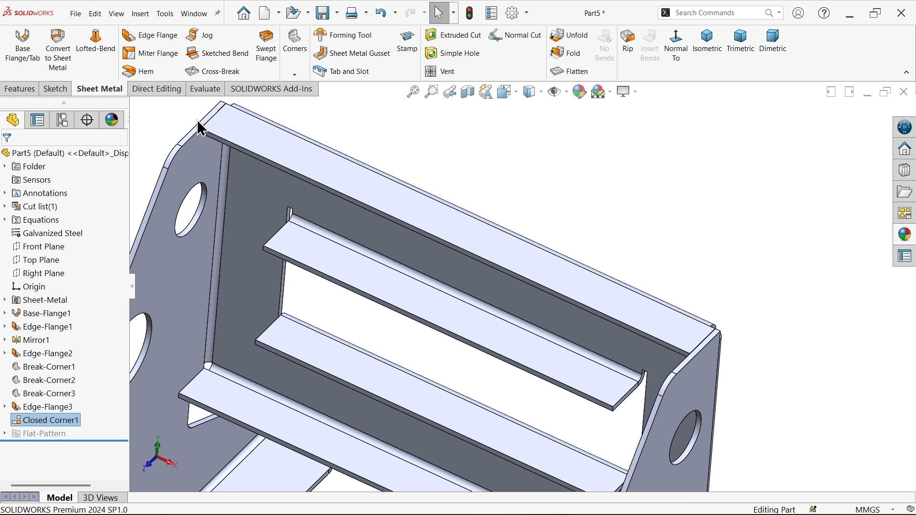
# Step: Start a Hole Wizard hole with an ISO 10 mm drill size and an Up To Surface end condition
pyautogui.click(26, 92)
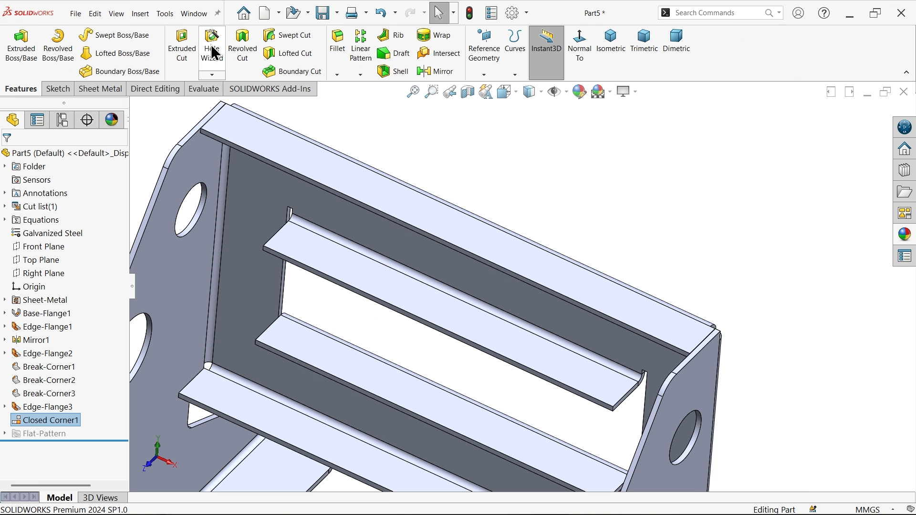
pyautogui.click(212, 50)
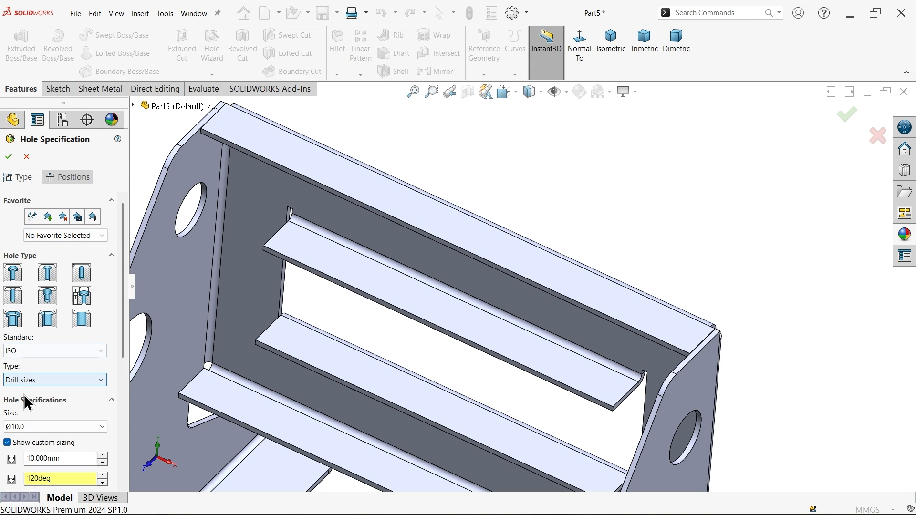
pyautogui.moveTo(122, 348); pyautogui.dragTo(123, 453)
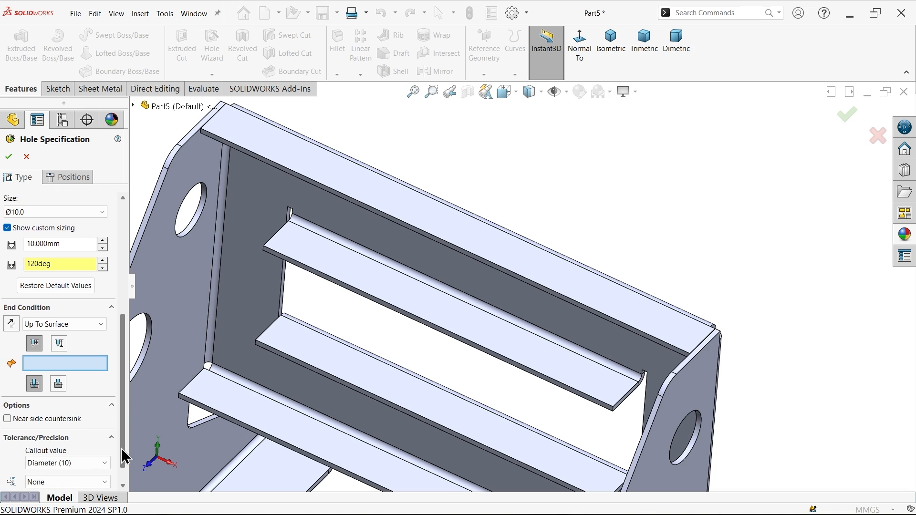
pyautogui.click(62, 328)
pyautogui.click(62, 328)
# Step: Use the lowest flange's outer face as the hole's end surface and go on to the hole position definition
pyautogui.scroll(3, 426, 359)
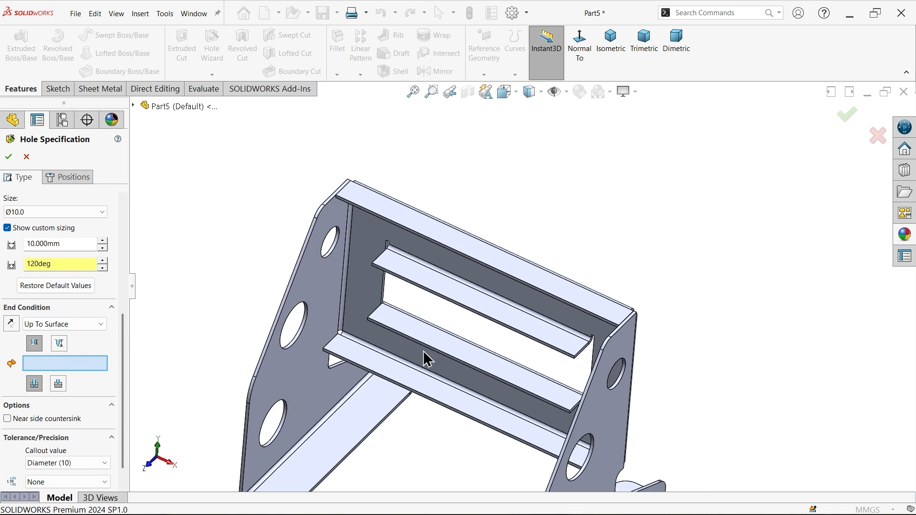
pyautogui.scroll(3, 426, 359)
pyautogui.moveTo(501, 307); pyautogui.dragTo(537, 121, button='middle')
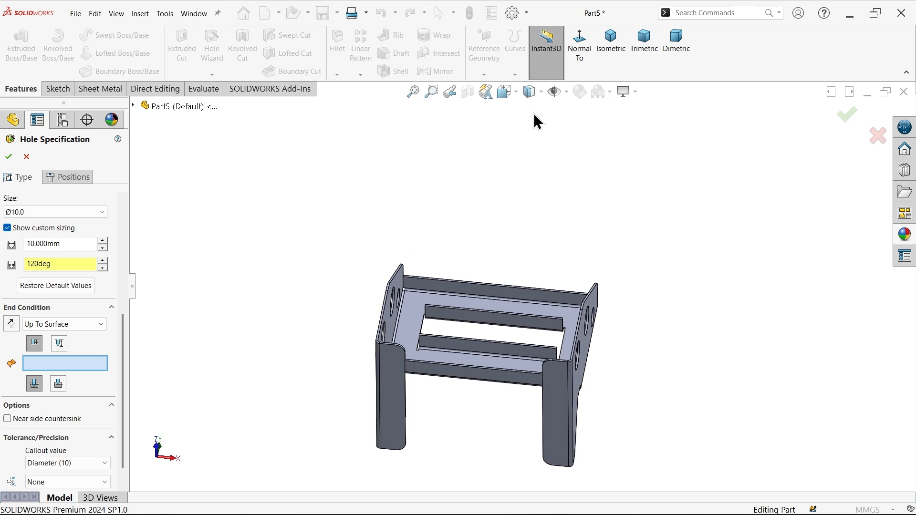
pyautogui.scroll(-3, 494, 347)
pyautogui.click(435, 415)
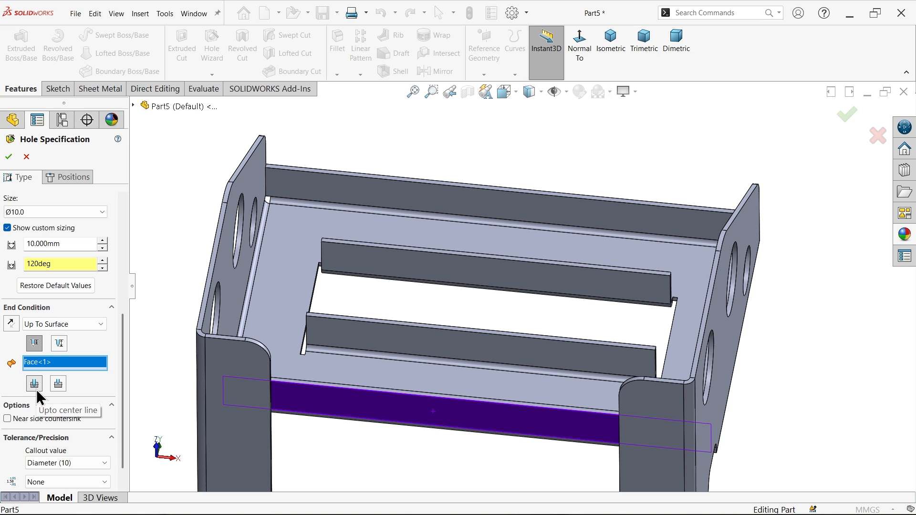
pyautogui.scroll(-2, 123, 358)
pyautogui.moveTo(123, 399); pyautogui.dragTo(125, 229)
pyautogui.click(75, 176)
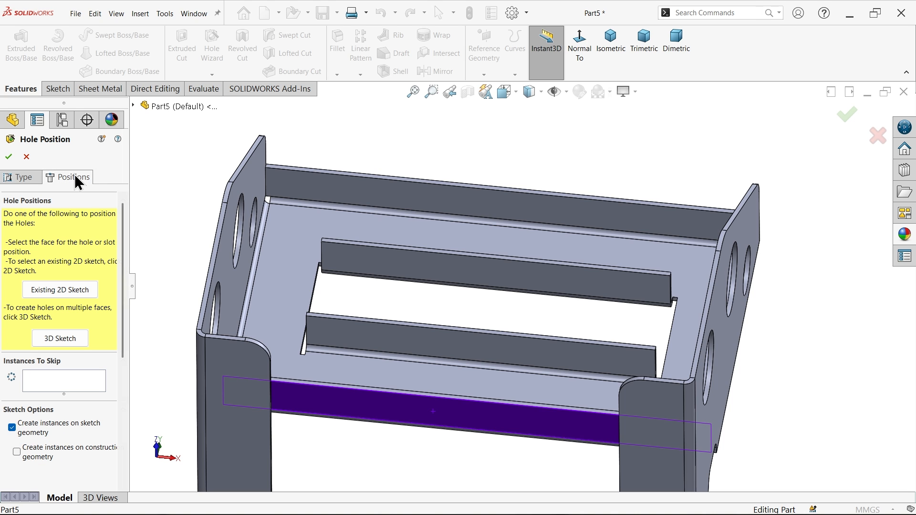
# Step: Turn off creating instances on sketch geometry and place the hole position sketch on the top flange's outer face
pyautogui.scroll(4, 467, 167)
pyautogui.moveTo(467, 165); pyautogui.dragTo(484, 270, button='middle')
pyautogui.scroll(-4, 486, 267)
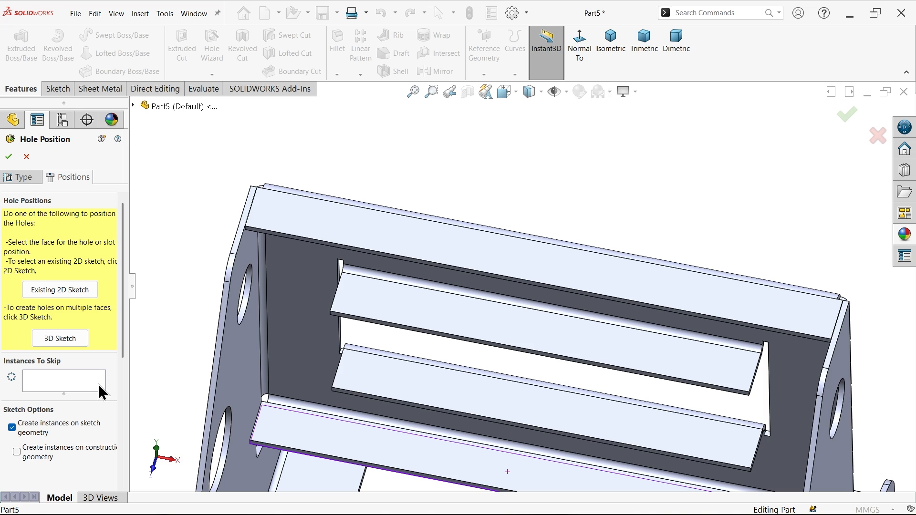
pyautogui.click(12, 428)
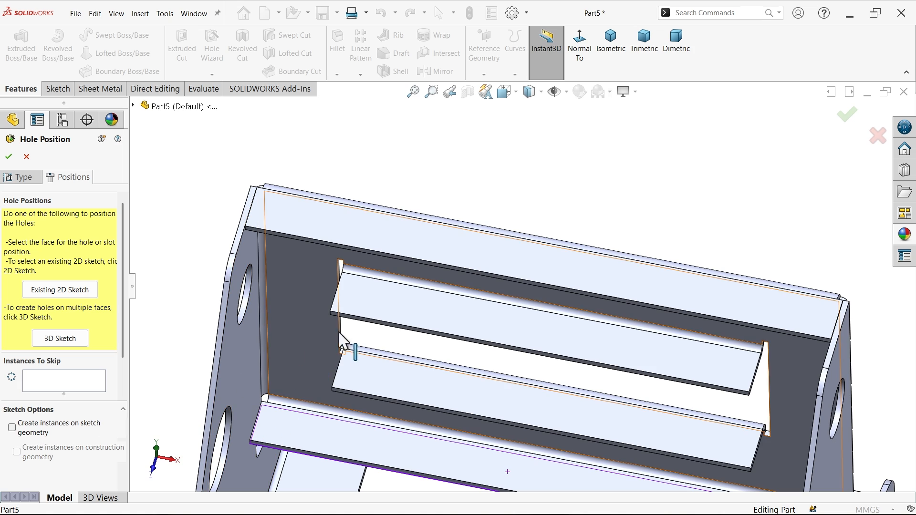
pyautogui.click(432, 238)
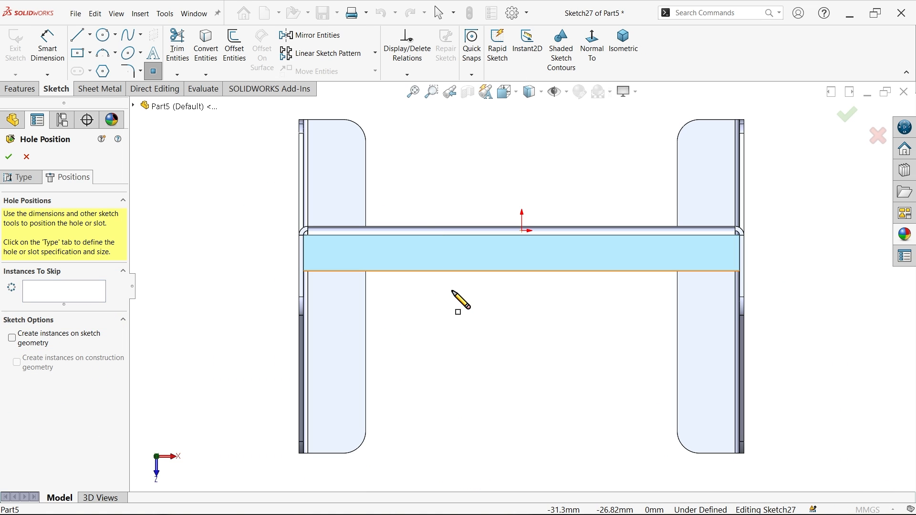
pyautogui.press('Escape')
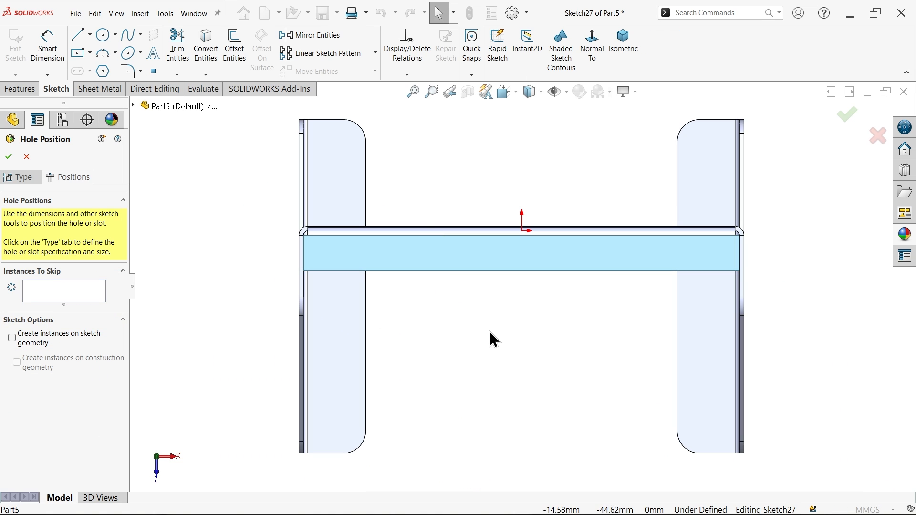
# Step: Convert the top flange's long free edge into a line in the hole position sketch
pyautogui.click(622, 48)
pyautogui.scroll(-8, 537, 191)
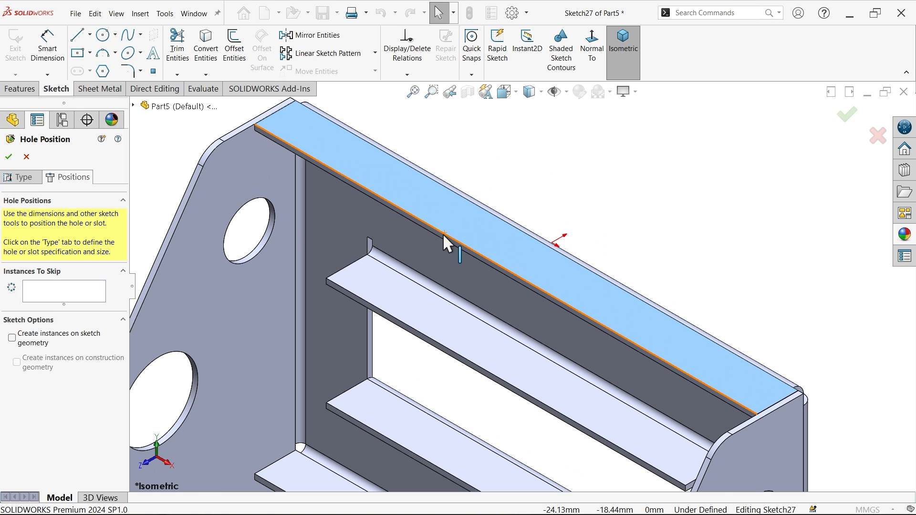
pyautogui.click(447, 234)
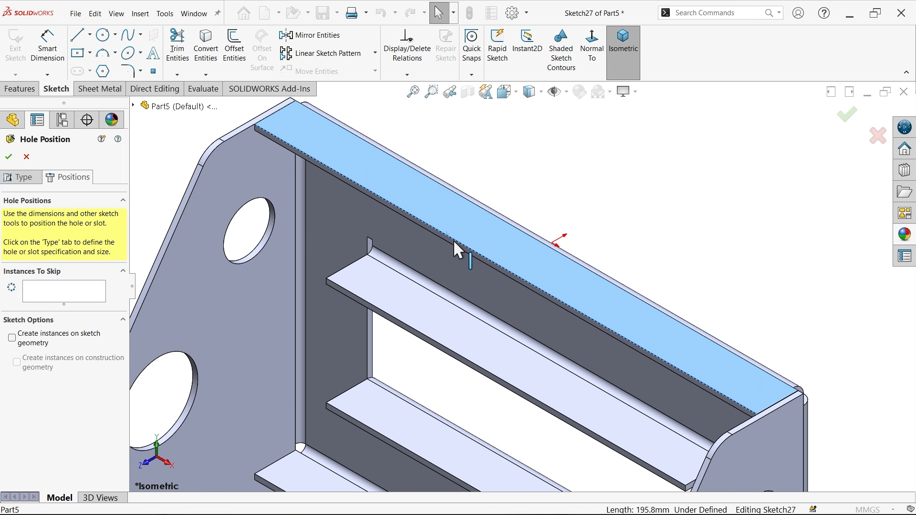
pyautogui.click(207, 62)
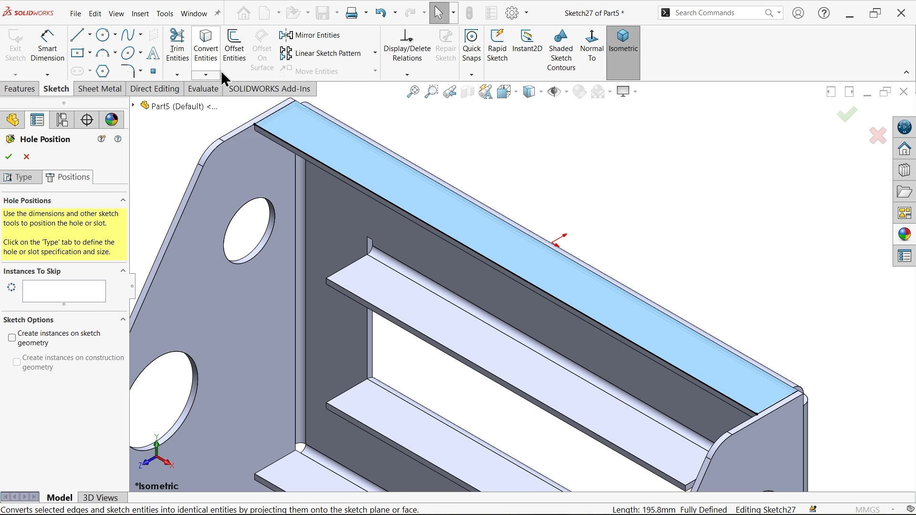
# Step: Segment the converted edge line with 8 equally spaced sketch points as hole positions
pyautogui.click(165, 19)
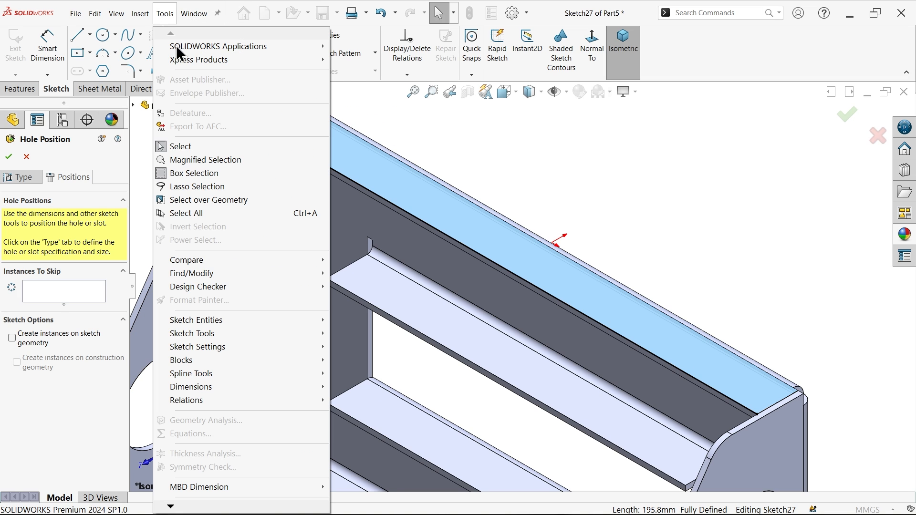
pyautogui.moveTo(210, 337)
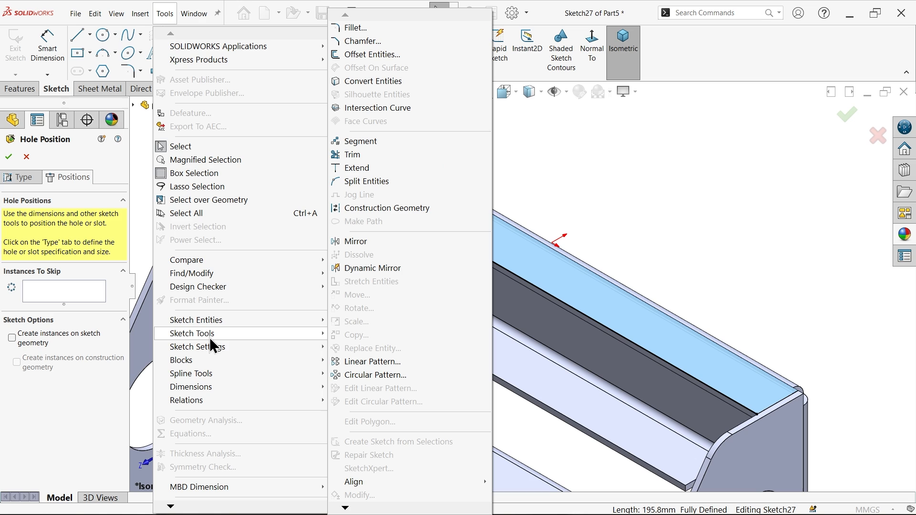
pyautogui.click(357, 143)
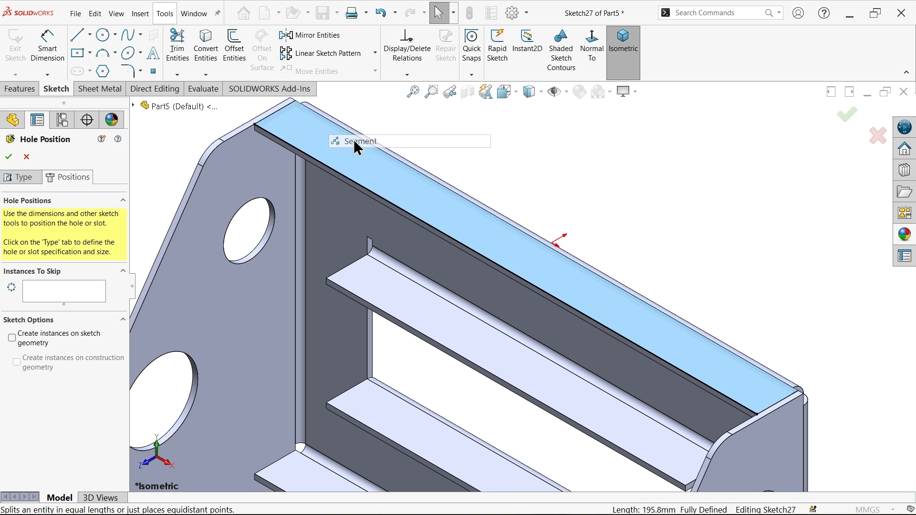
pyautogui.click(444, 234)
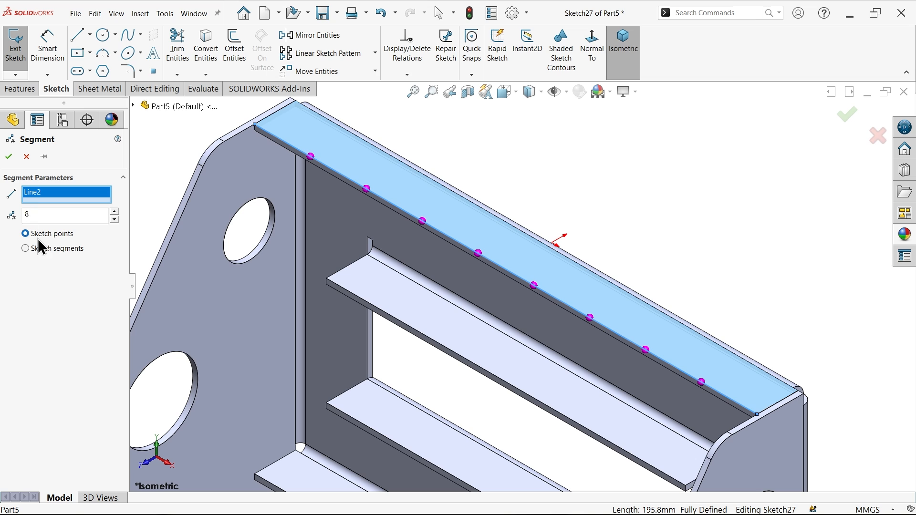
pyautogui.click(9, 158)
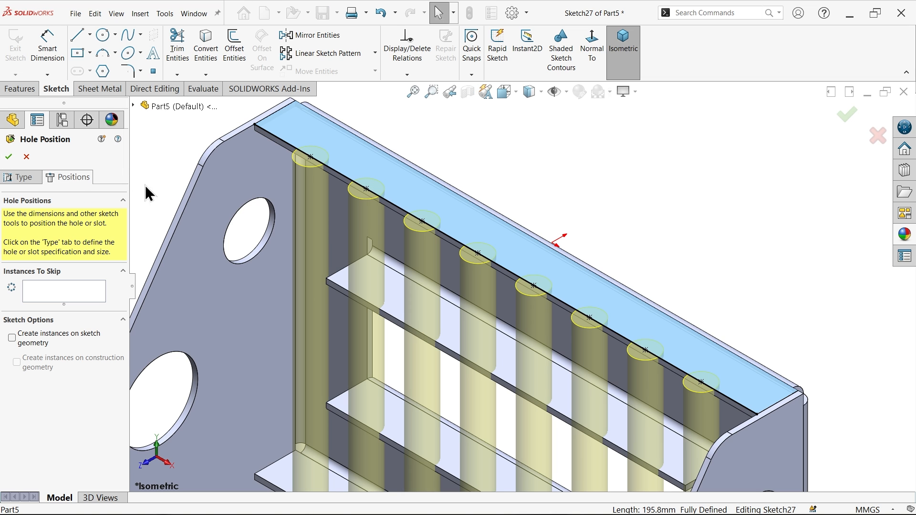
# Step: Check the hole preview down to the lowest flange and complete the 10 mm holes through all four flanges
pyautogui.scroll(3, 429, 198)
pyautogui.scroll(-3, 426, 201)
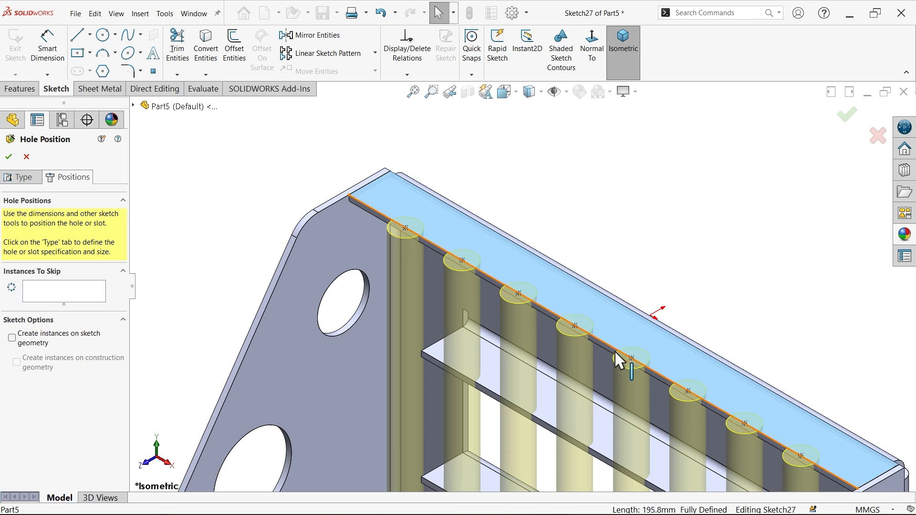
pyautogui.scroll(5, 614, 350)
pyautogui.scroll(-5, 614, 364)
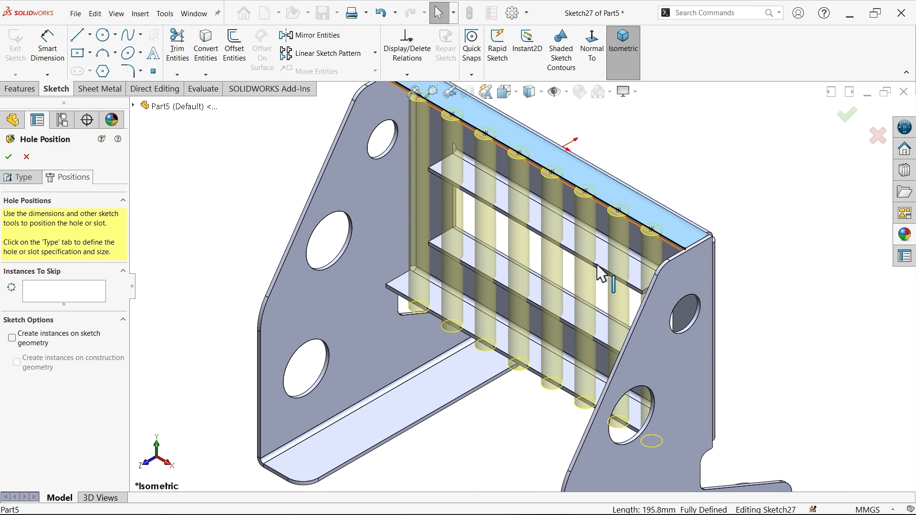
pyautogui.moveTo(599, 265); pyautogui.dragTo(642, 165, button='middle')
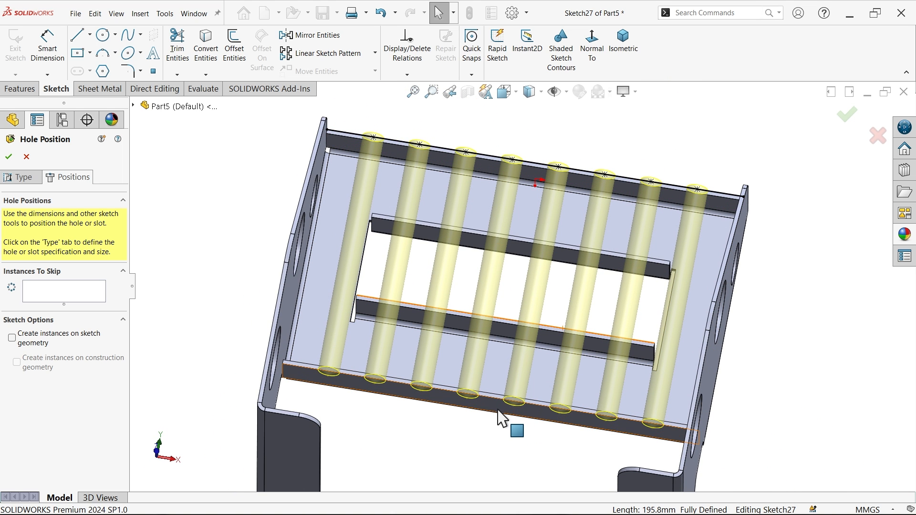
pyautogui.click(14, 160)
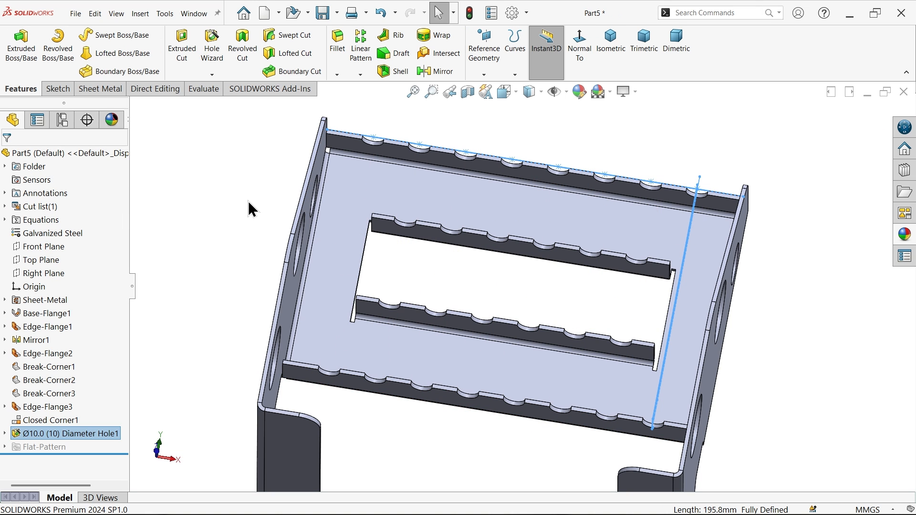
pyautogui.click(212, 221)
pyautogui.moveTo(224, 162); pyautogui.dragTo(228, 264, button='middle')
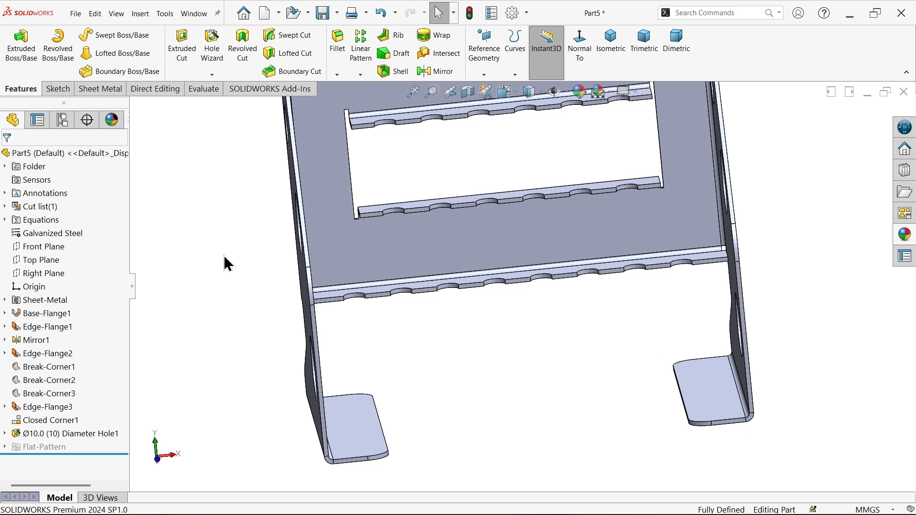
# Step: Start a symmetric 2.5 mm Fillet with the upper inner flange's end corner, both first scallop corners and the second scallop's near corner
pyautogui.scroll(3, 451, 203)
pyautogui.scroll(-6, 481, 190)
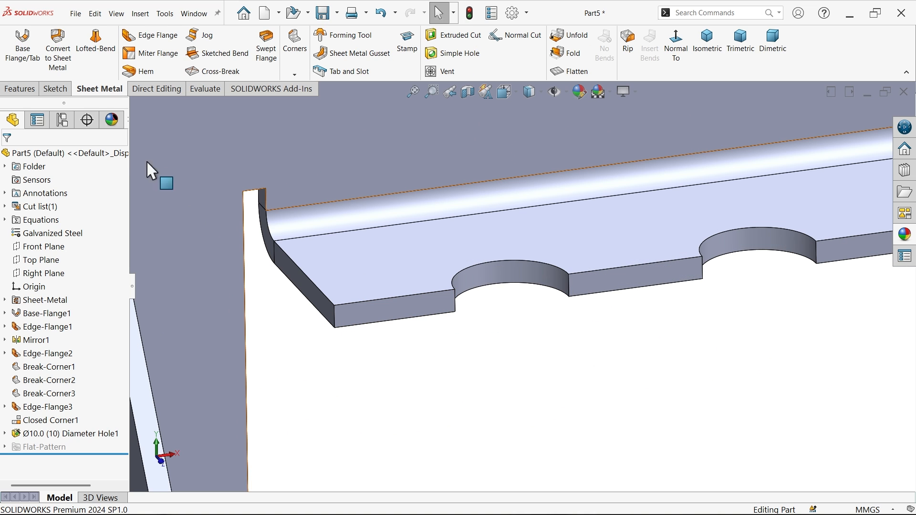
pyautogui.click(21, 90)
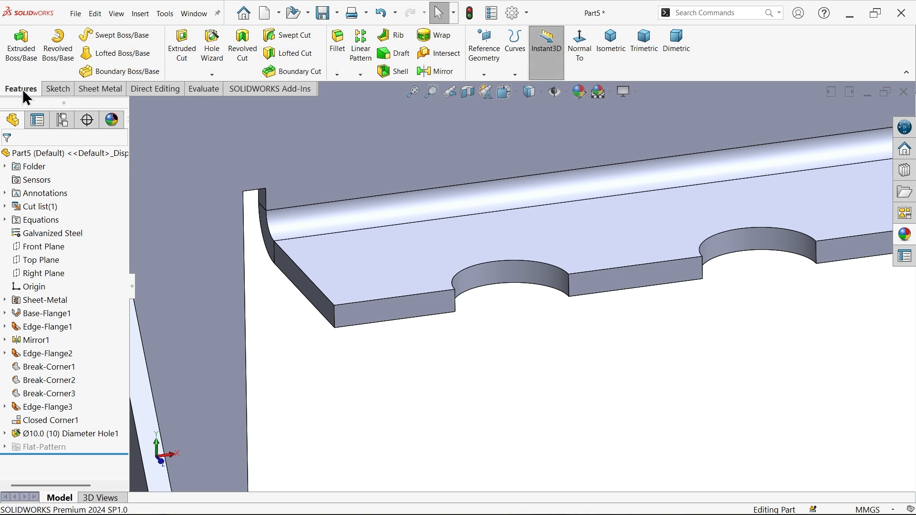
pyautogui.click(337, 54)
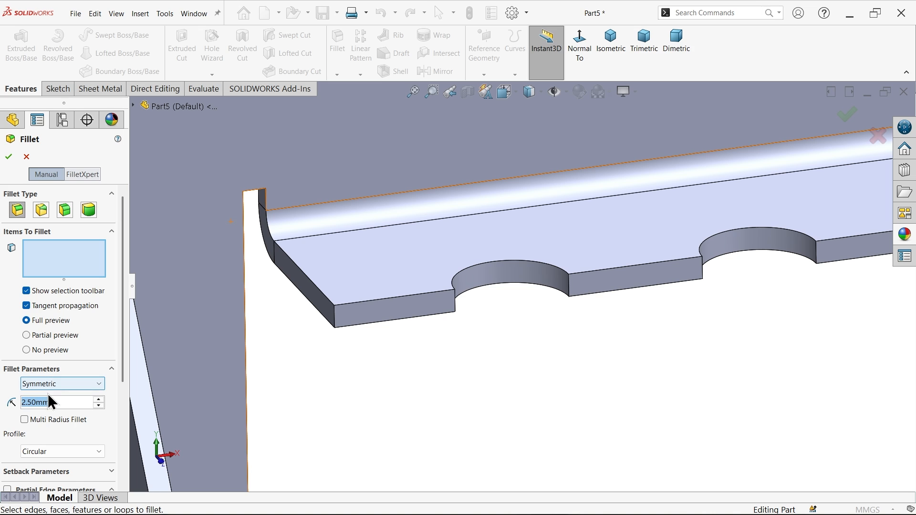
pyautogui.click(335, 318)
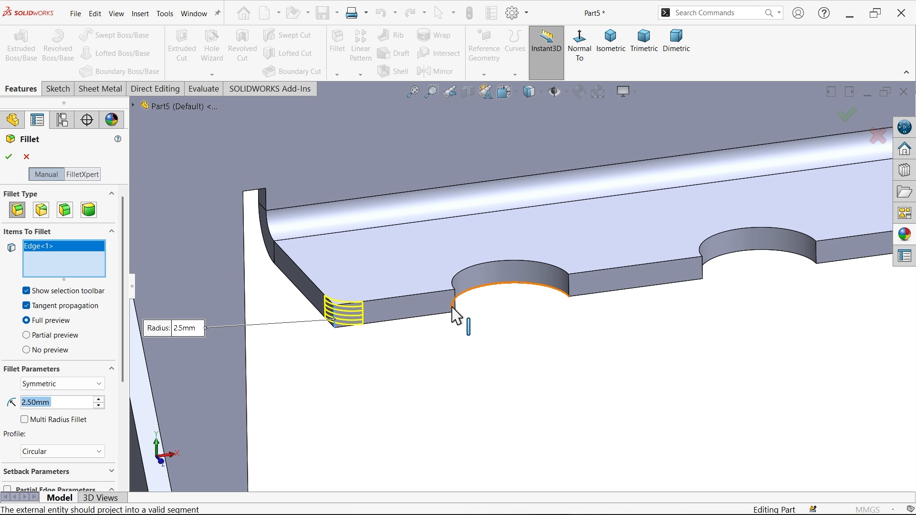
pyautogui.click(455, 304)
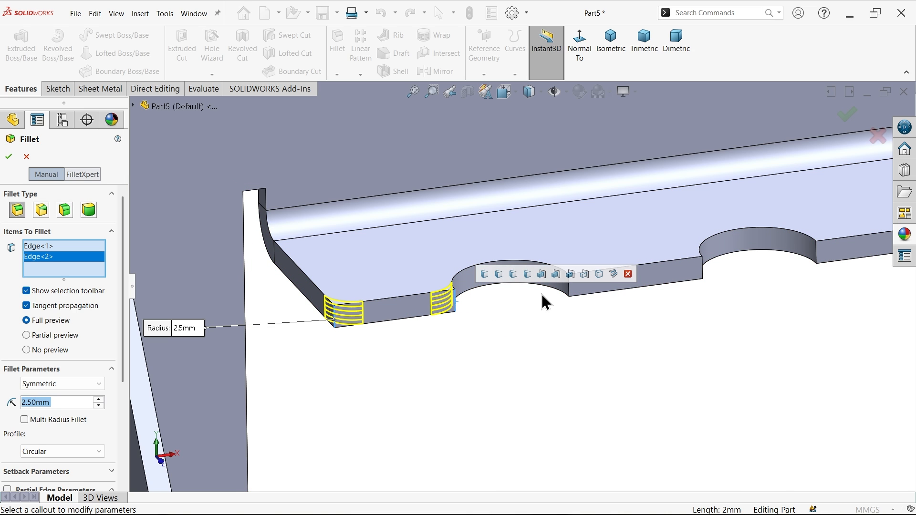
pyautogui.click(572, 291)
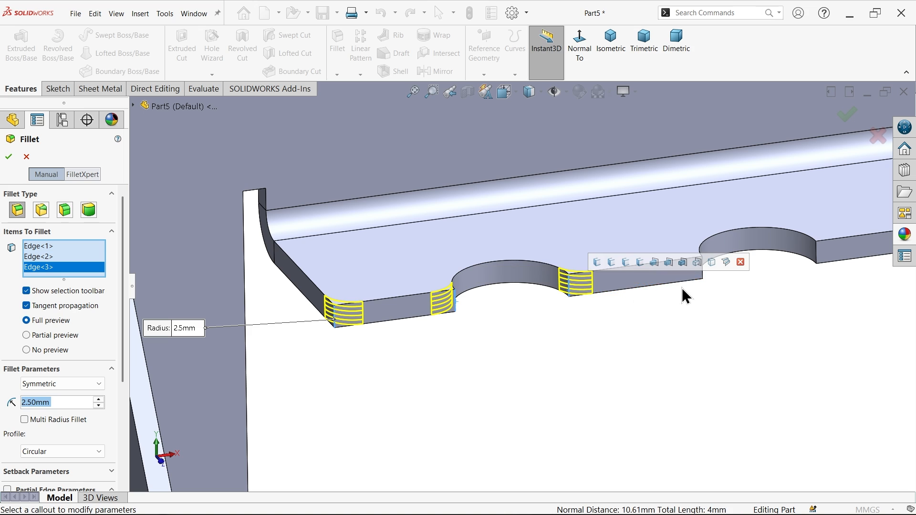
pyautogui.click(710, 287)
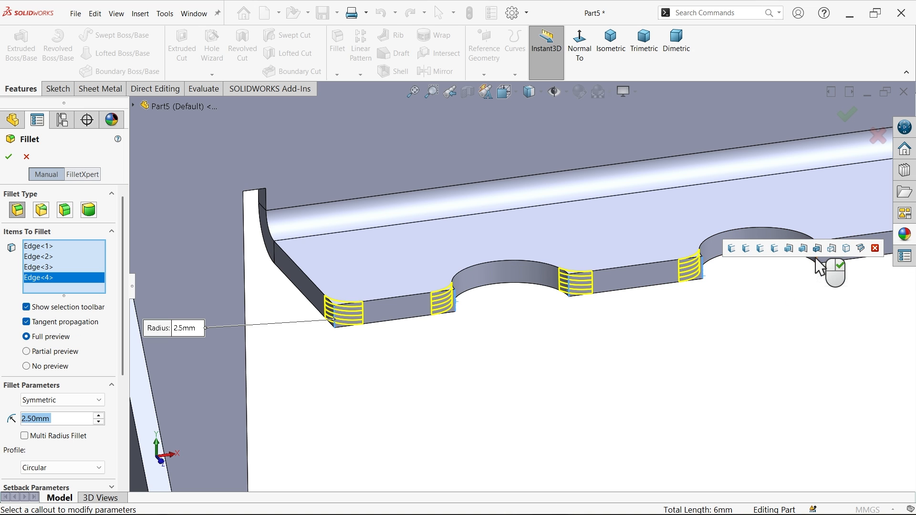
# Step: Add the second scallop's far corner edge and both corner edges of the third scallop to the fillet selection
pyautogui.scroll(2, 785, 300)
pyautogui.scroll(-3, 745, 281)
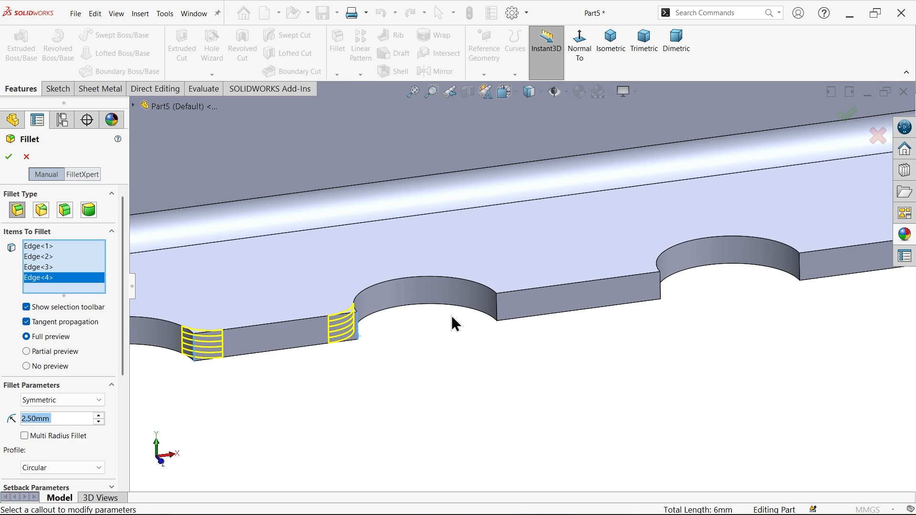
pyautogui.click(500, 315)
pyautogui.click(660, 299)
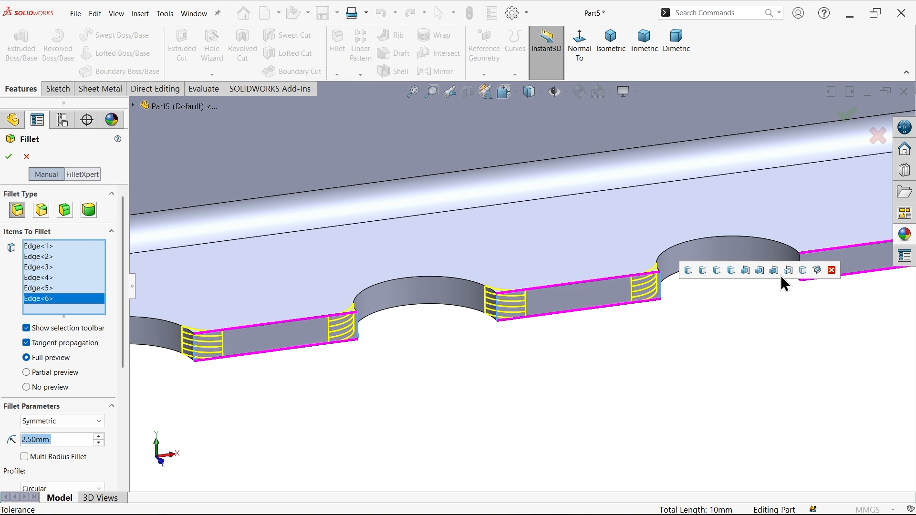
pyautogui.click(799, 259)
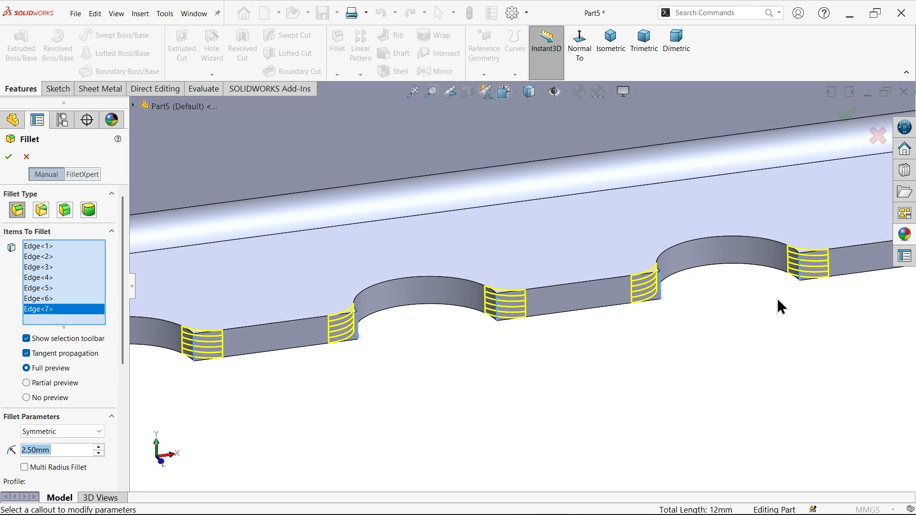
# Step: Add the remaining scallop and end corner edges of all four flanges and complete the 2.5 mm fillet
pyautogui.scroll(5, 722, 341)
pyautogui.scroll(-5, 667, 281)
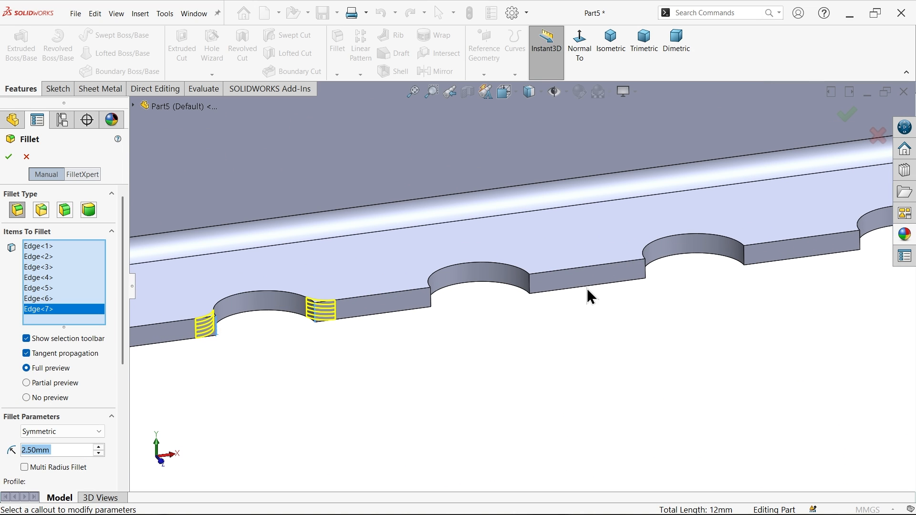
pyautogui.click(647, 278)
pyautogui.click(530, 289)
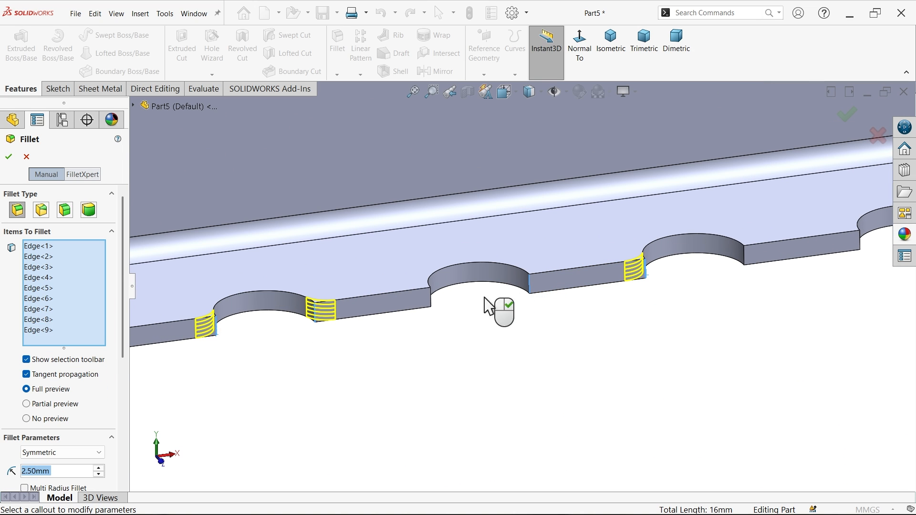
pyautogui.click(432, 304)
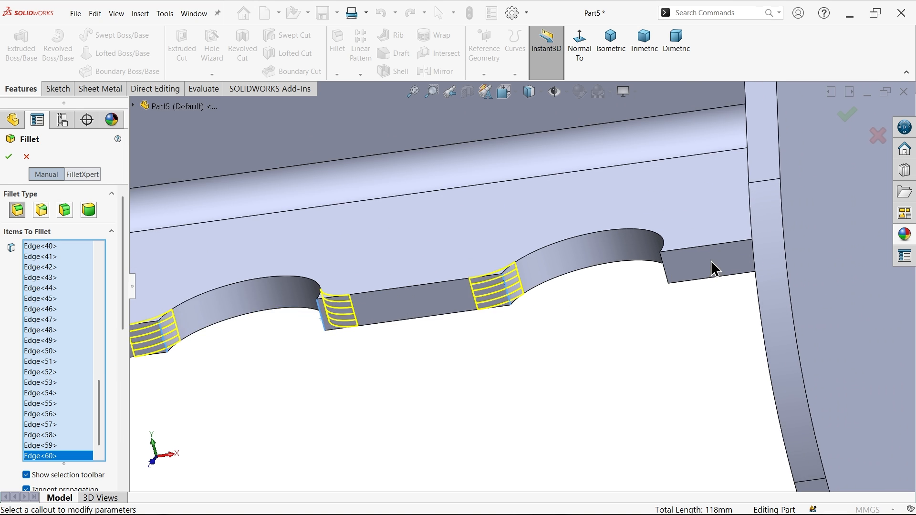
pyautogui.scroll(-1, 711, 261)
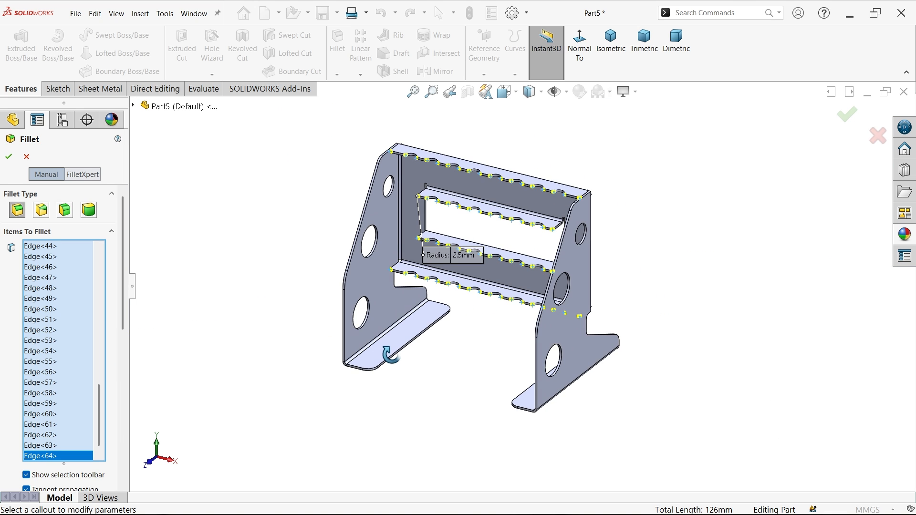
pyautogui.scroll(-2, 477, 293)
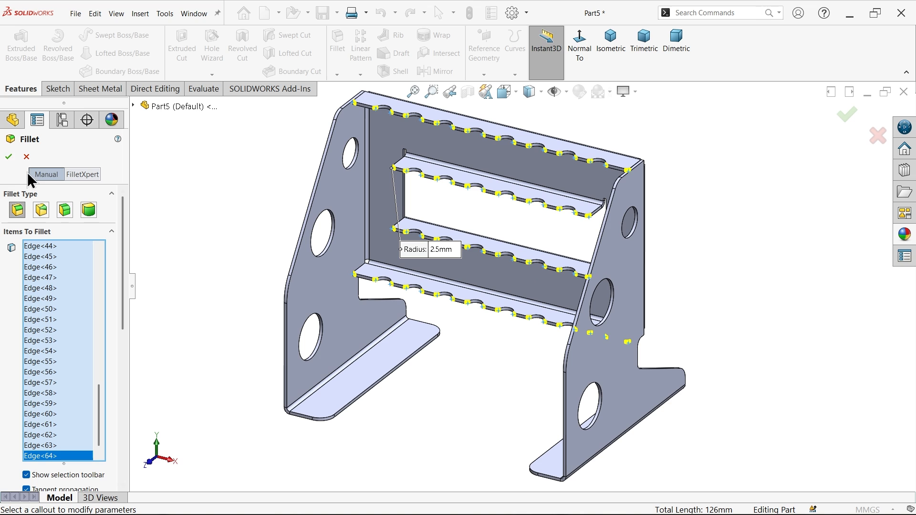
pyautogui.click(9, 156)
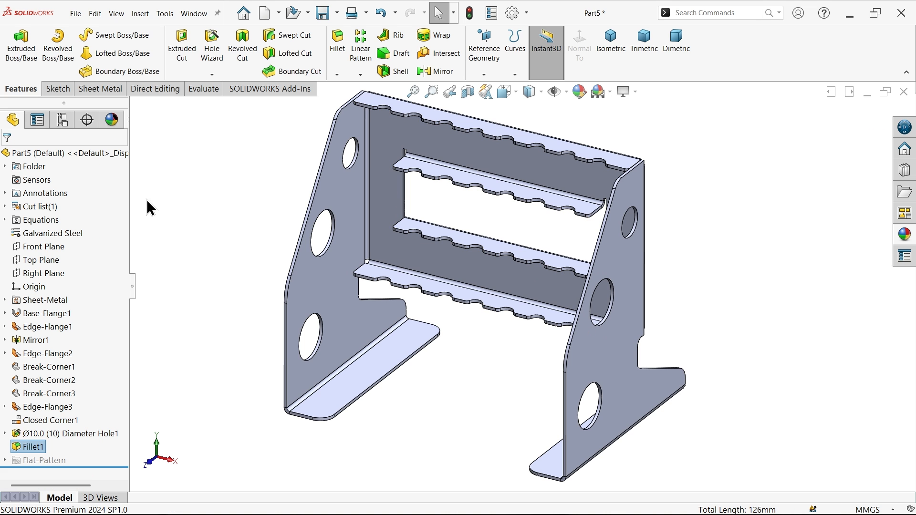
# Step: Apply the standard bright green color appearance to the whole part
pyautogui.moveTo(237, 285); pyautogui.dragTo(237, 265, button='middle')
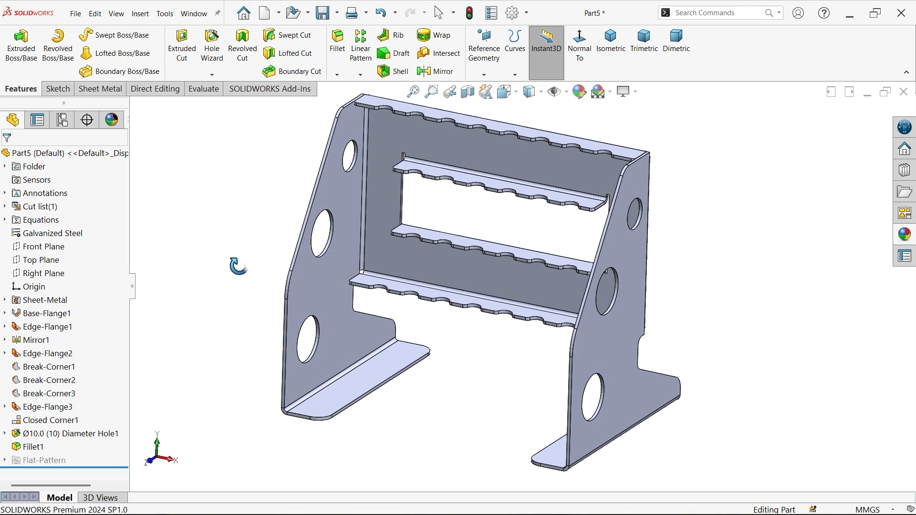
pyautogui.click(580, 92)
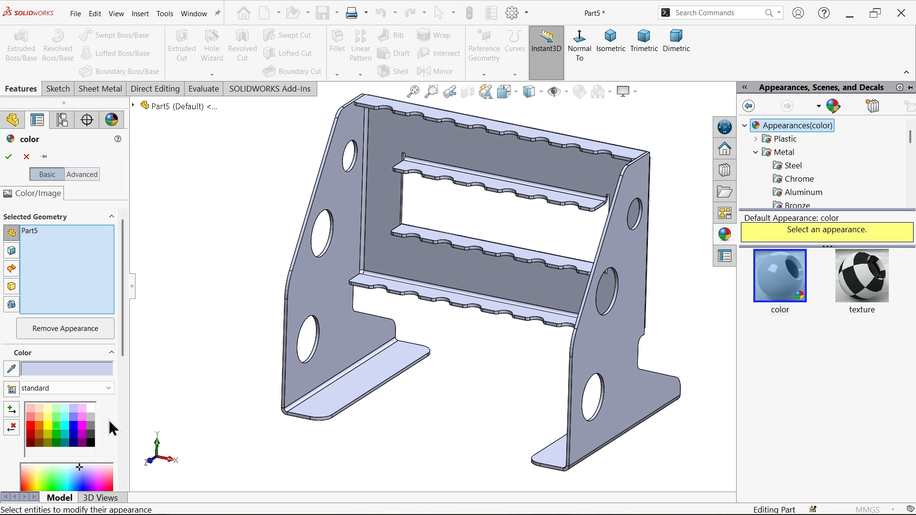
pyautogui.click(56, 427)
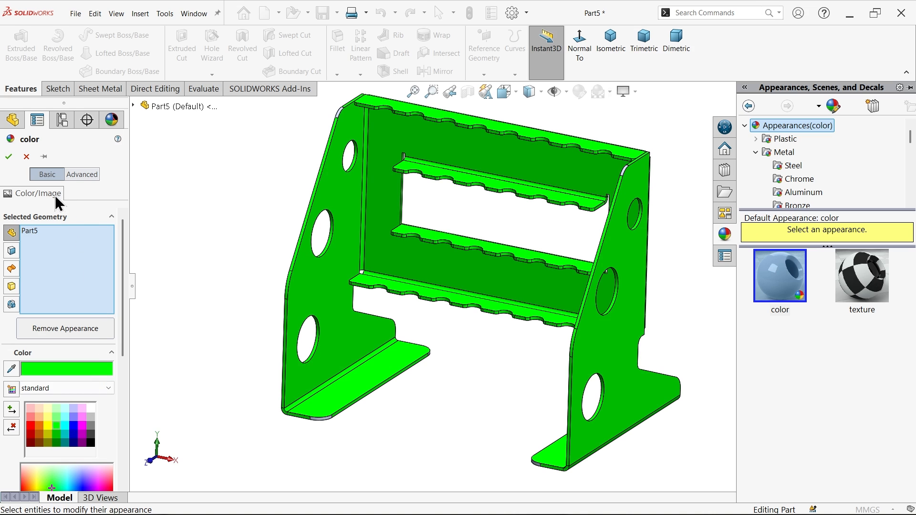
pyautogui.click(10, 161)
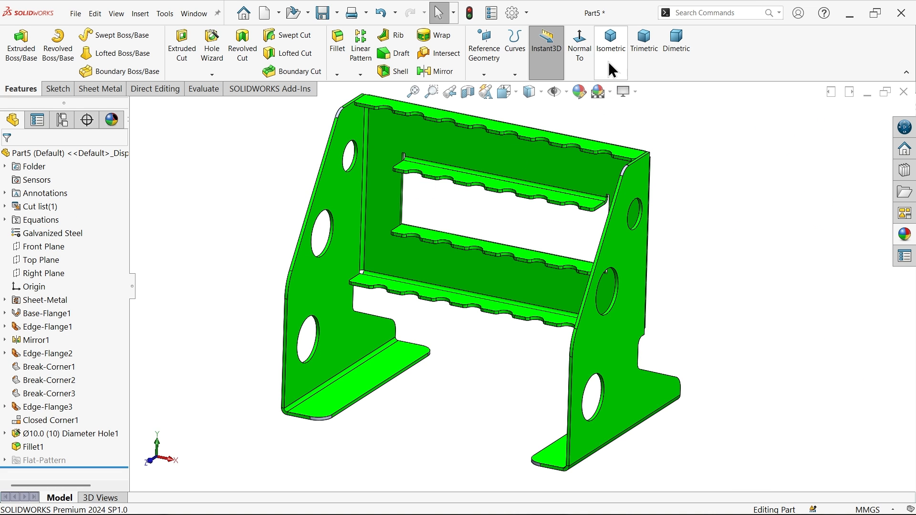
# Step: Flatten the sheet metal bracket and view the flat pattern normal to its main face
pyautogui.click(609, 45)
pyautogui.scroll(-2, 530, 317)
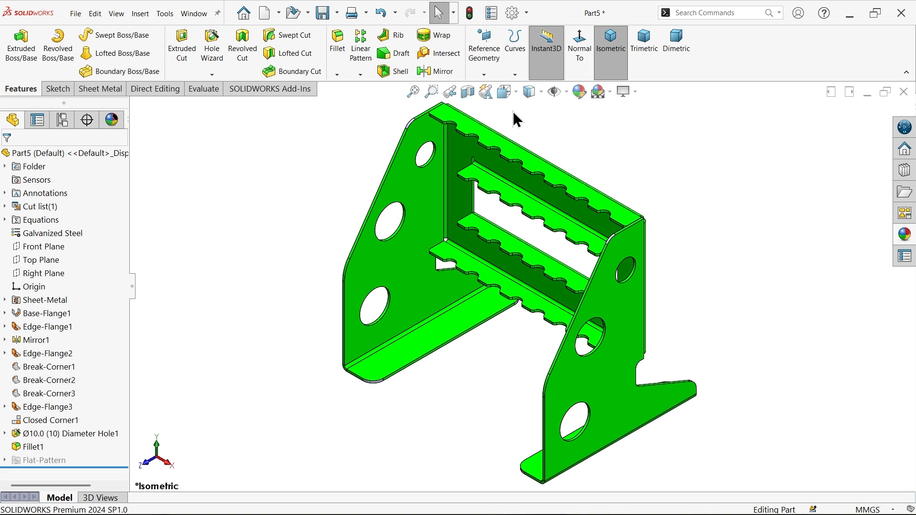
pyautogui.click(114, 91)
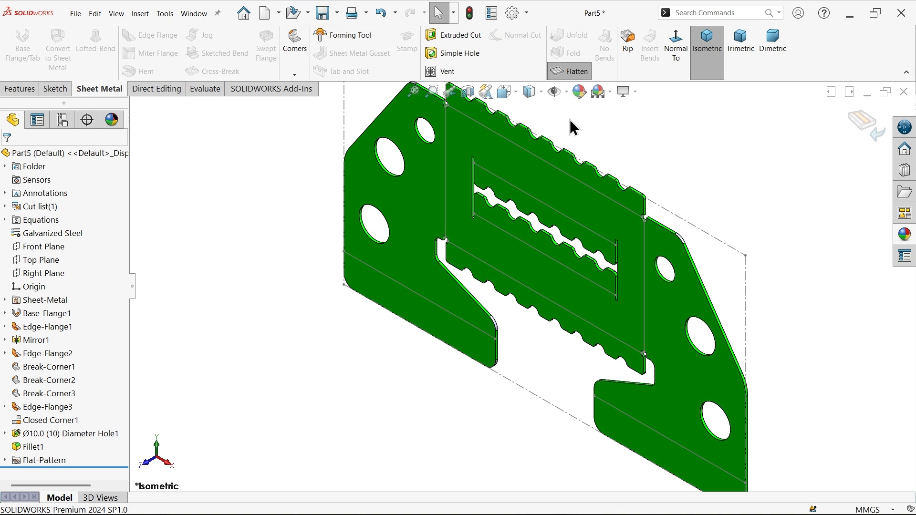
pyautogui.click(587, 219)
pyautogui.click(676, 48)
pyautogui.click(708, 191)
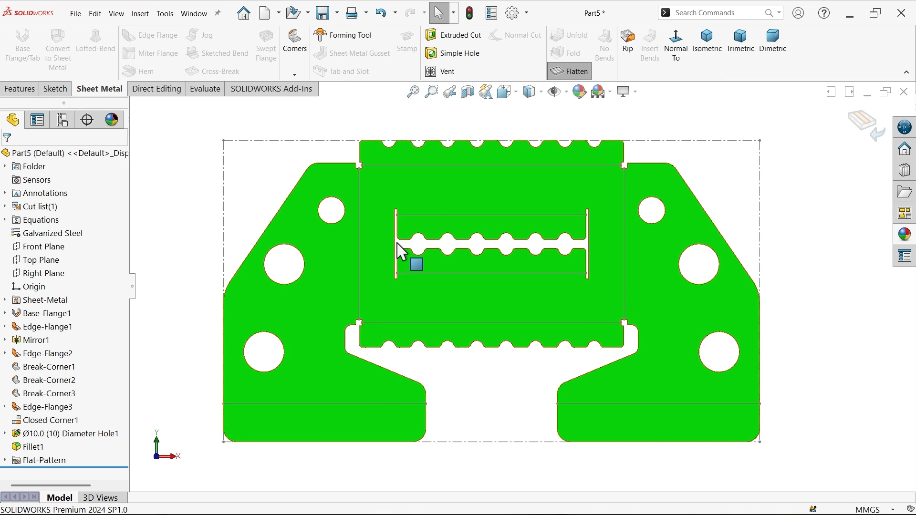
# Step: Start a DXF / DWG export from the flat pattern's face, saving it to the Desktop as Part5 in Dxf format
pyautogui.rightClick(468, 281)
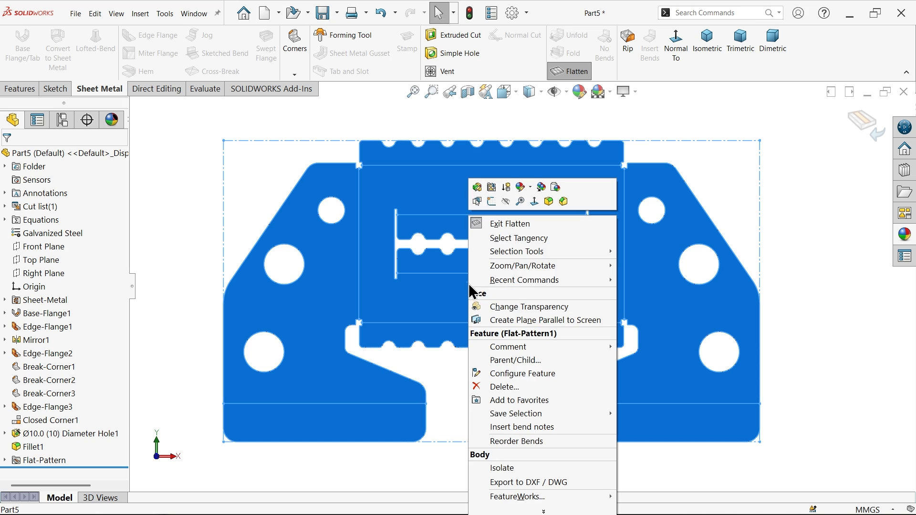
pyautogui.click(499, 482)
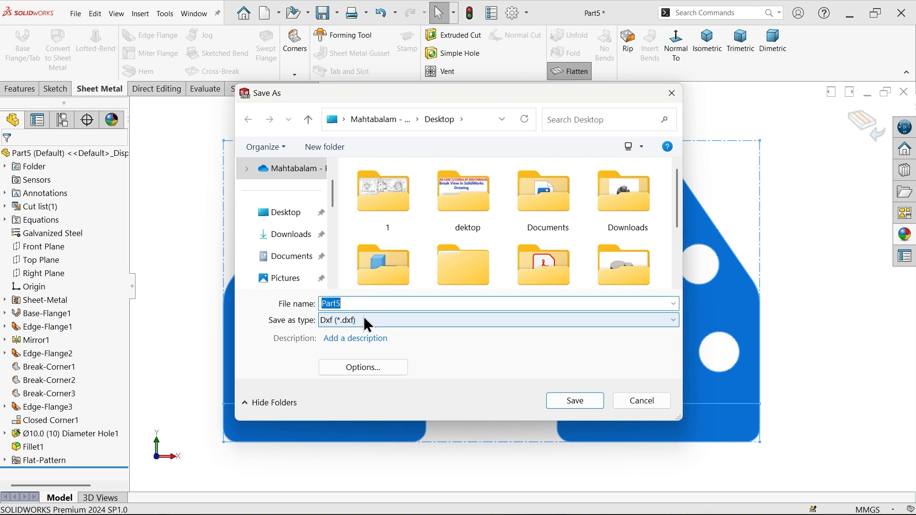
pyautogui.click(301, 216)
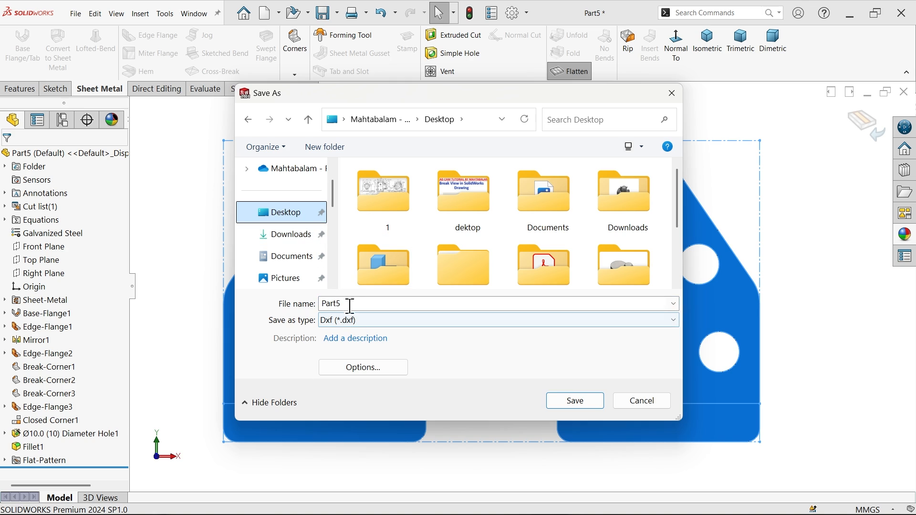
pyautogui.click(372, 321)
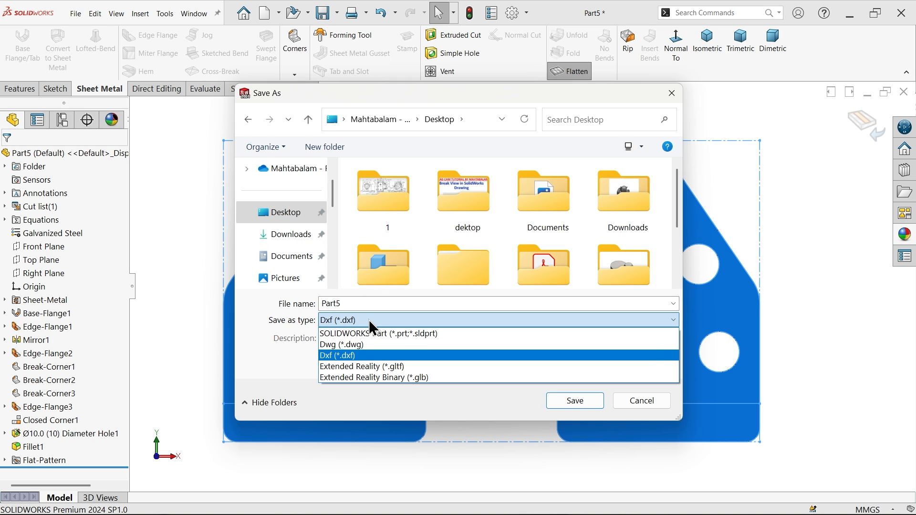
pyautogui.click(370, 322)
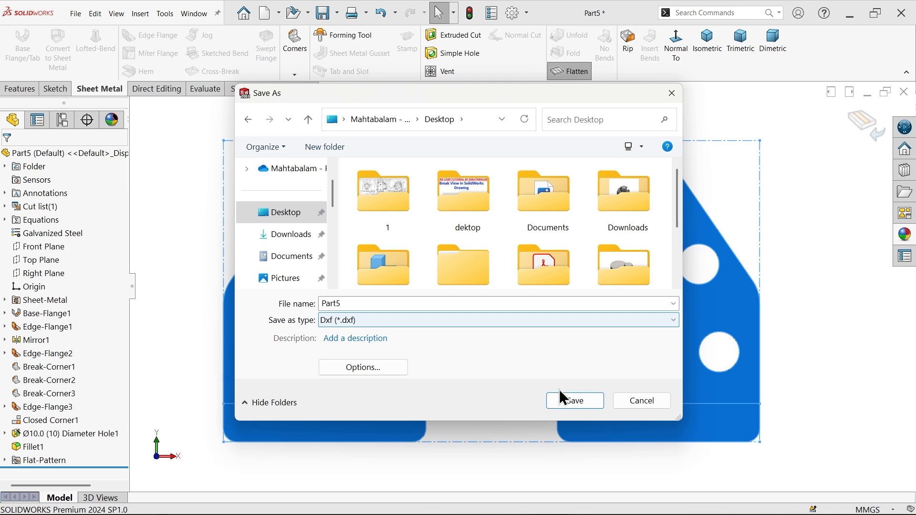
pyautogui.click(574, 400)
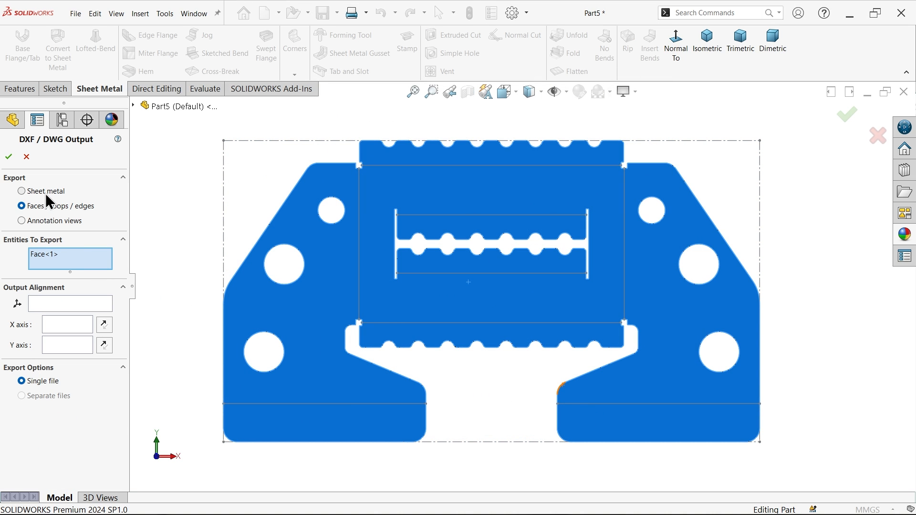
# Step: Export the flat pattern as sheet metal with geometry, bend lines, sketches and bounding box, and save it from the cleanup preview
pyautogui.click(46, 194)
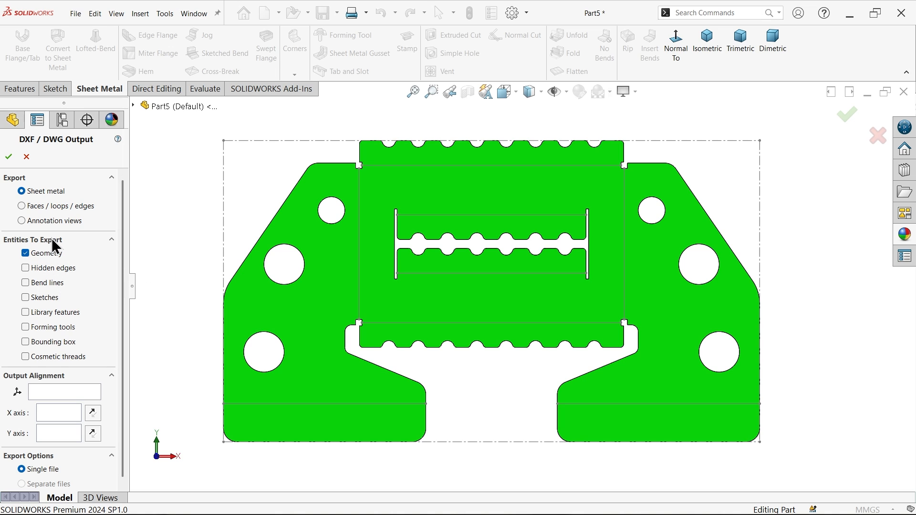
pyautogui.click(47, 284)
pyautogui.click(46, 298)
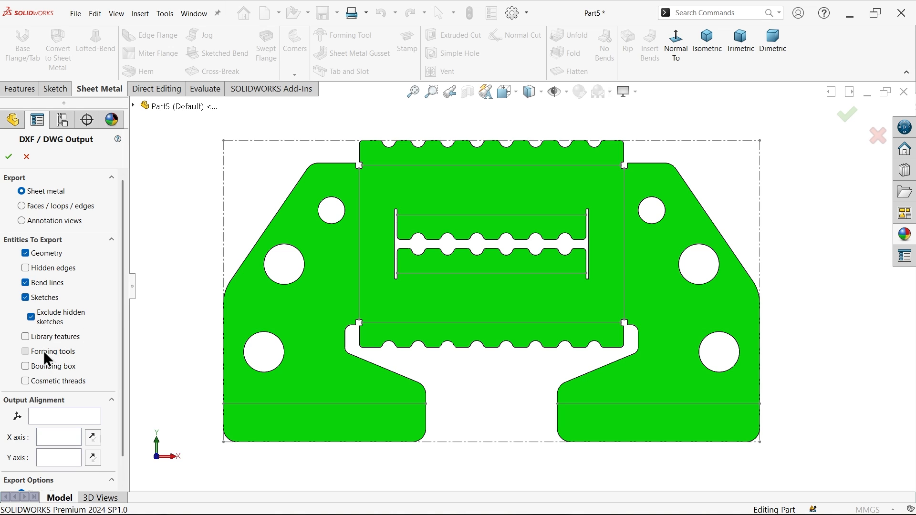
pyautogui.click(43, 369)
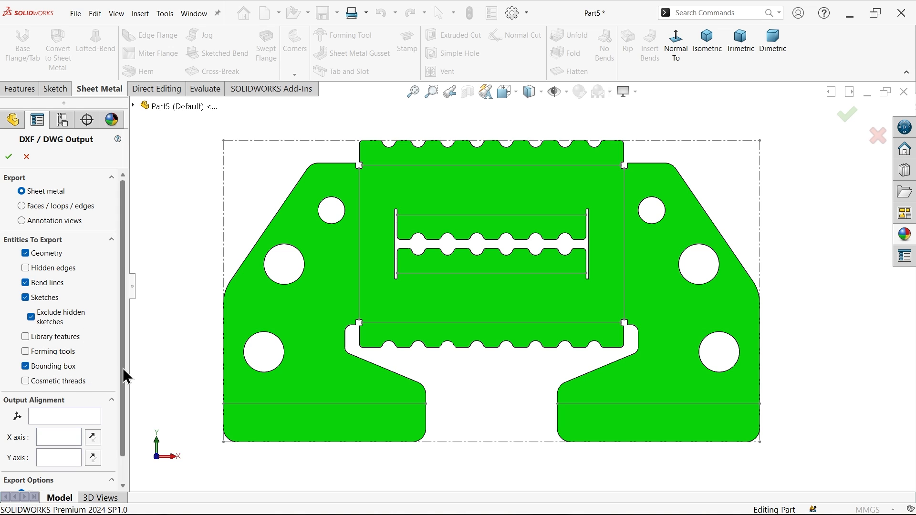
pyautogui.scroll(-1, 124, 377)
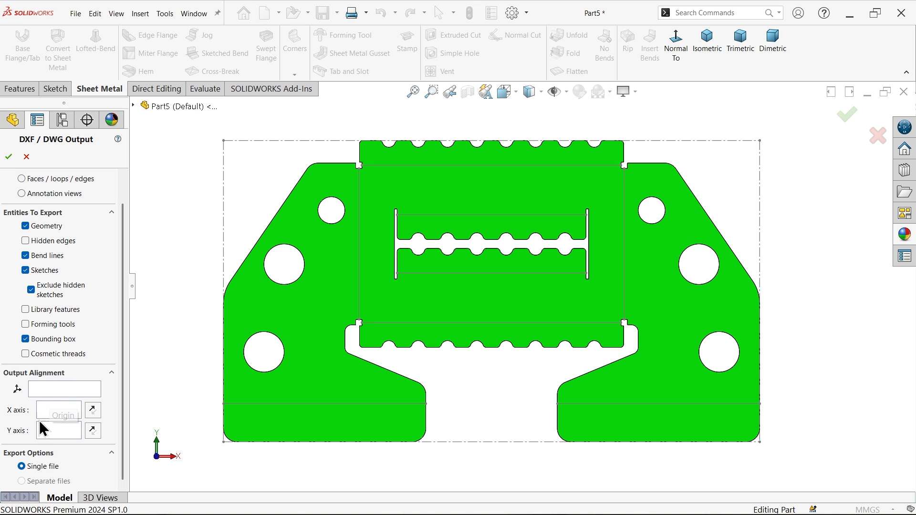
pyautogui.click(9, 157)
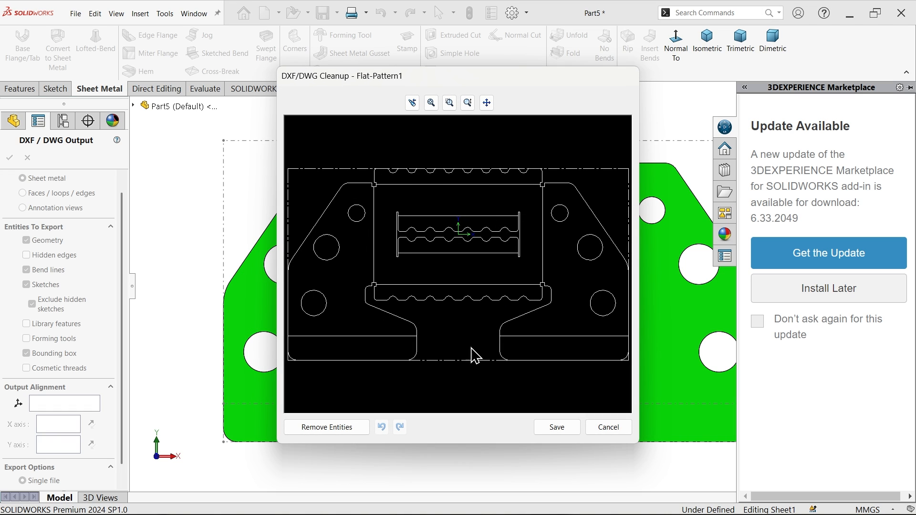
pyautogui.click(557, 428)
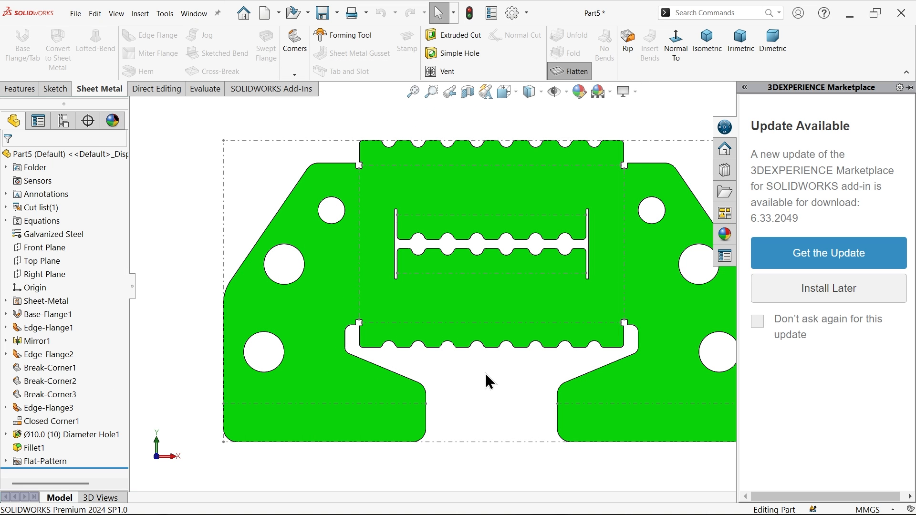
# Step: Exit the flattened state to fold the bracket back and show it in isometric view
pyautogui.click(575, 72)
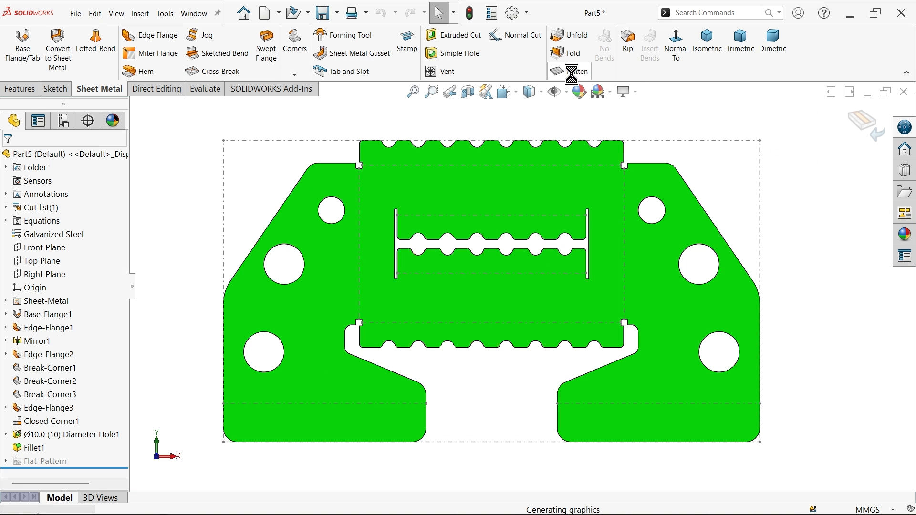
pyautogui.click(709, 51)
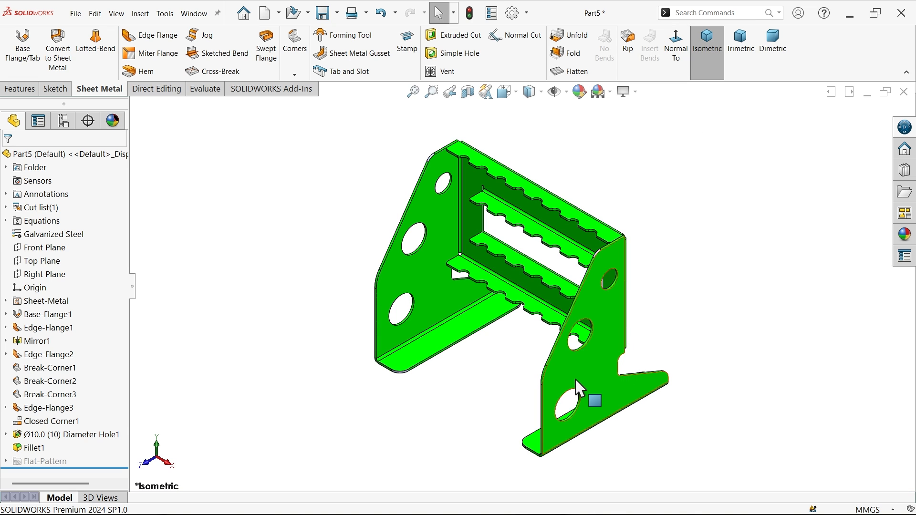
pyautogui.scroll(-2, 567, 395)
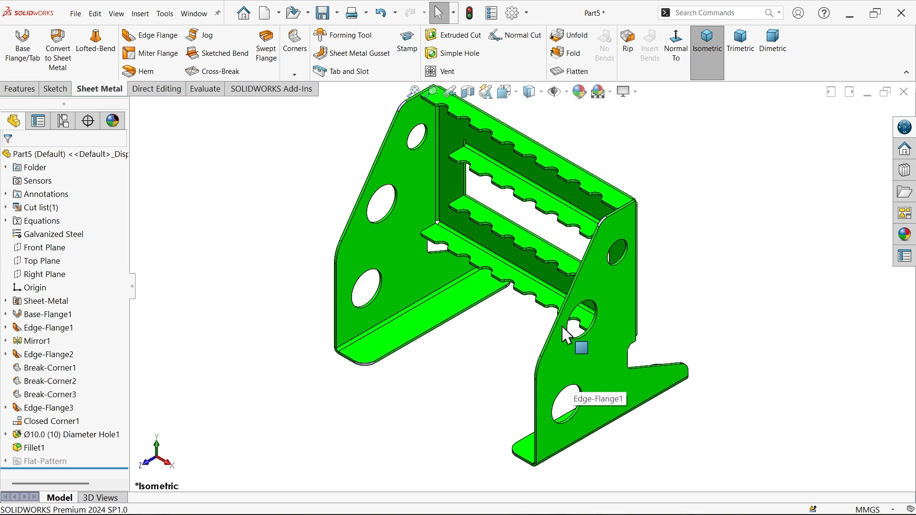
pyautogui.scroll(2, 572, 333)
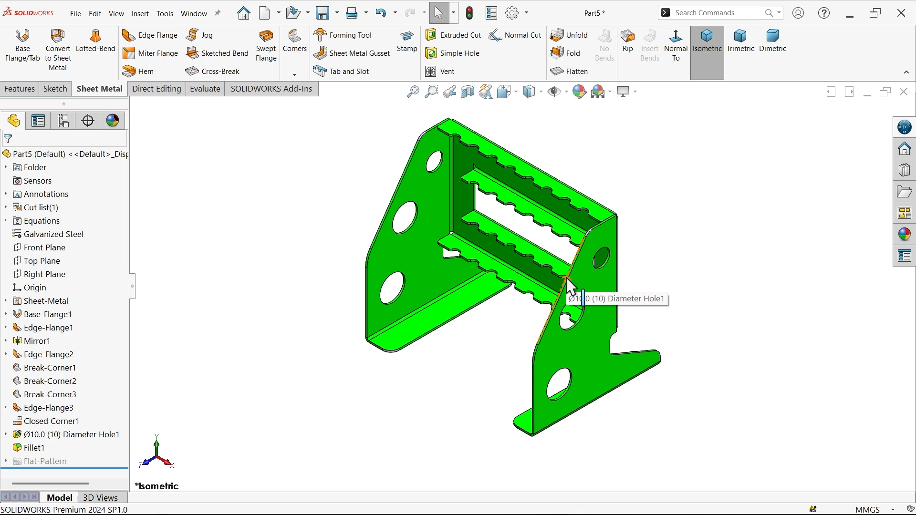